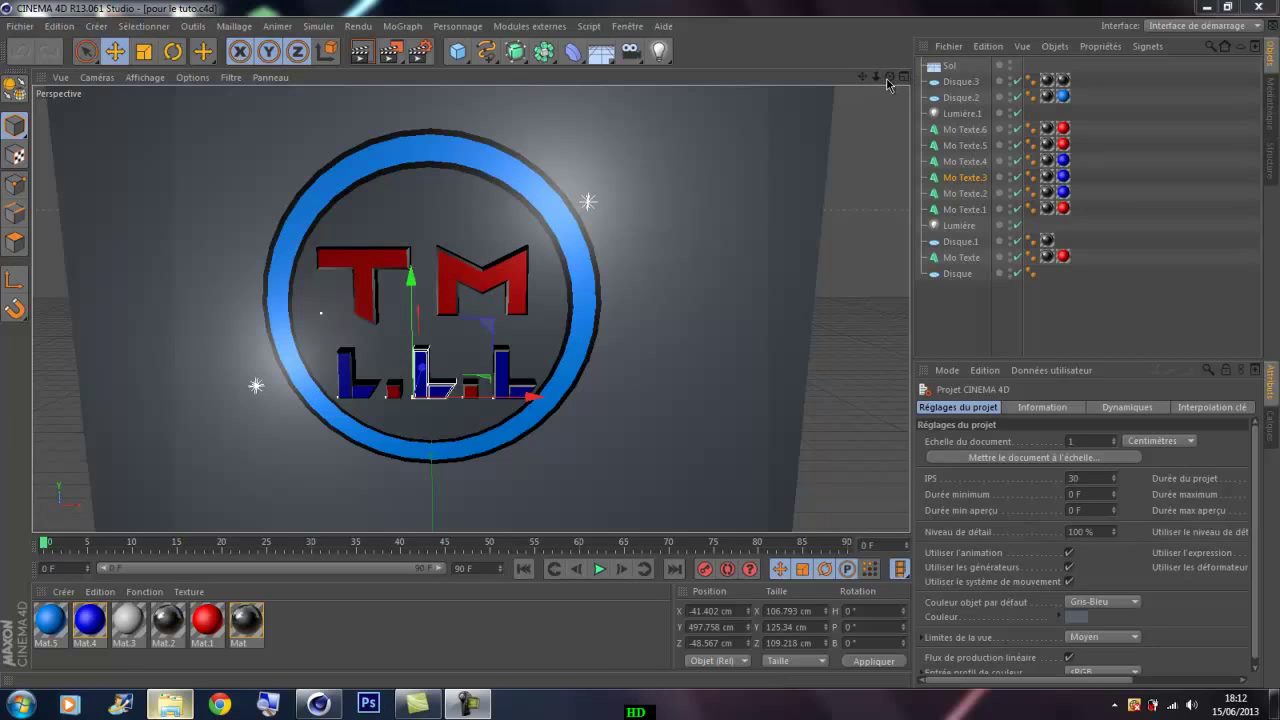
- Move the Sol backdrop plane back along its axis by about 31 cm, to a Z position of about 138 cm
{"action": "left_click_drag", "start_coordinate": [864, 77], "coordinate": [690, 362]}
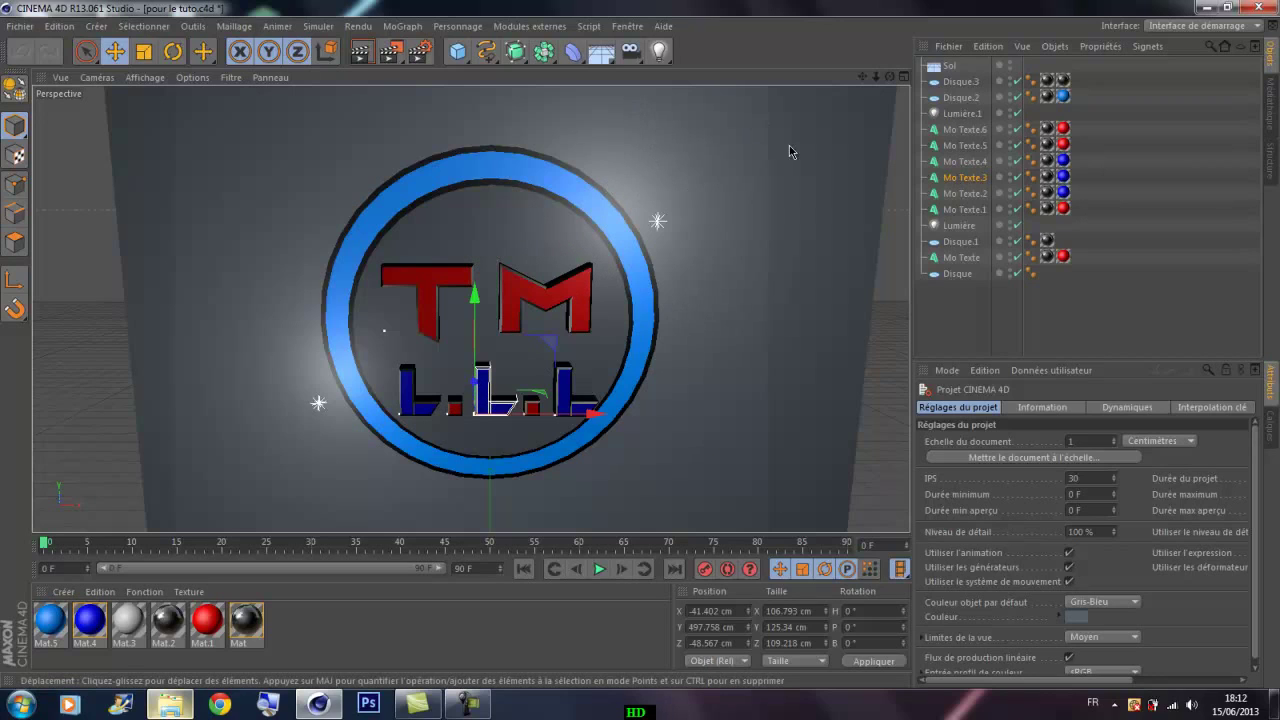
{"action": "left_click", "coordinate": [595, 145]}
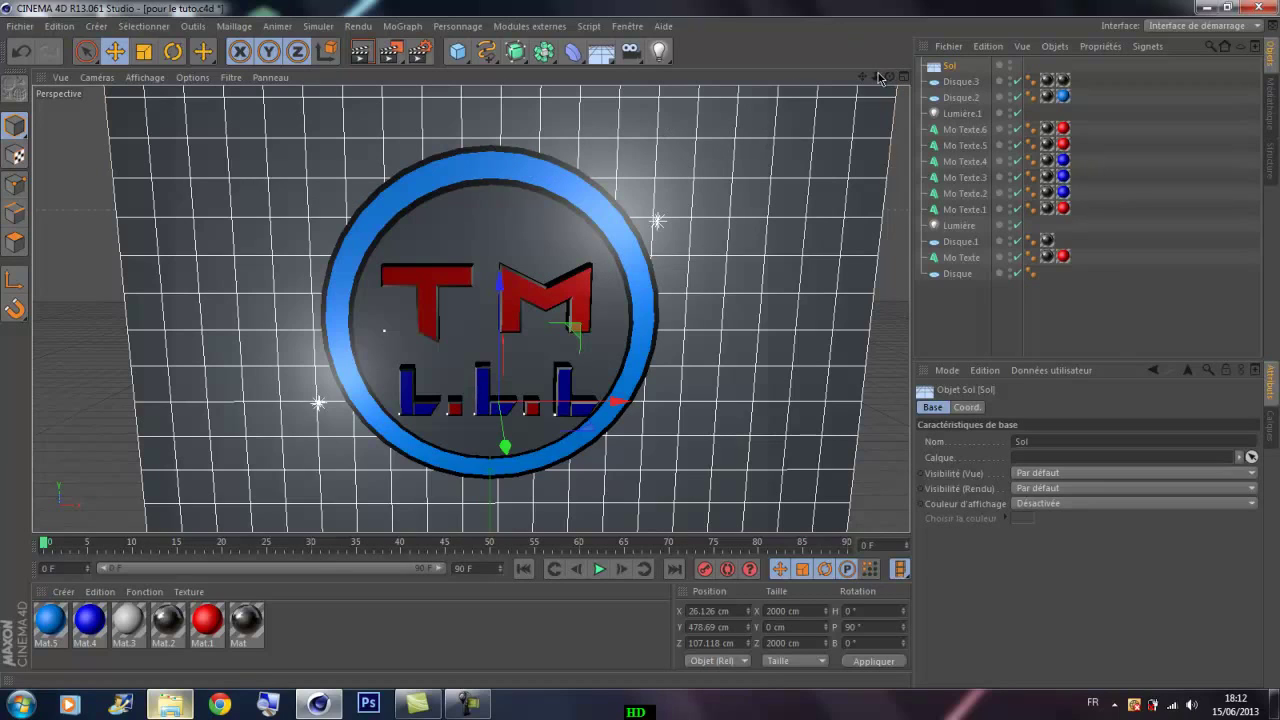
{"action": "left_click", "coordinate": [116, 52]}
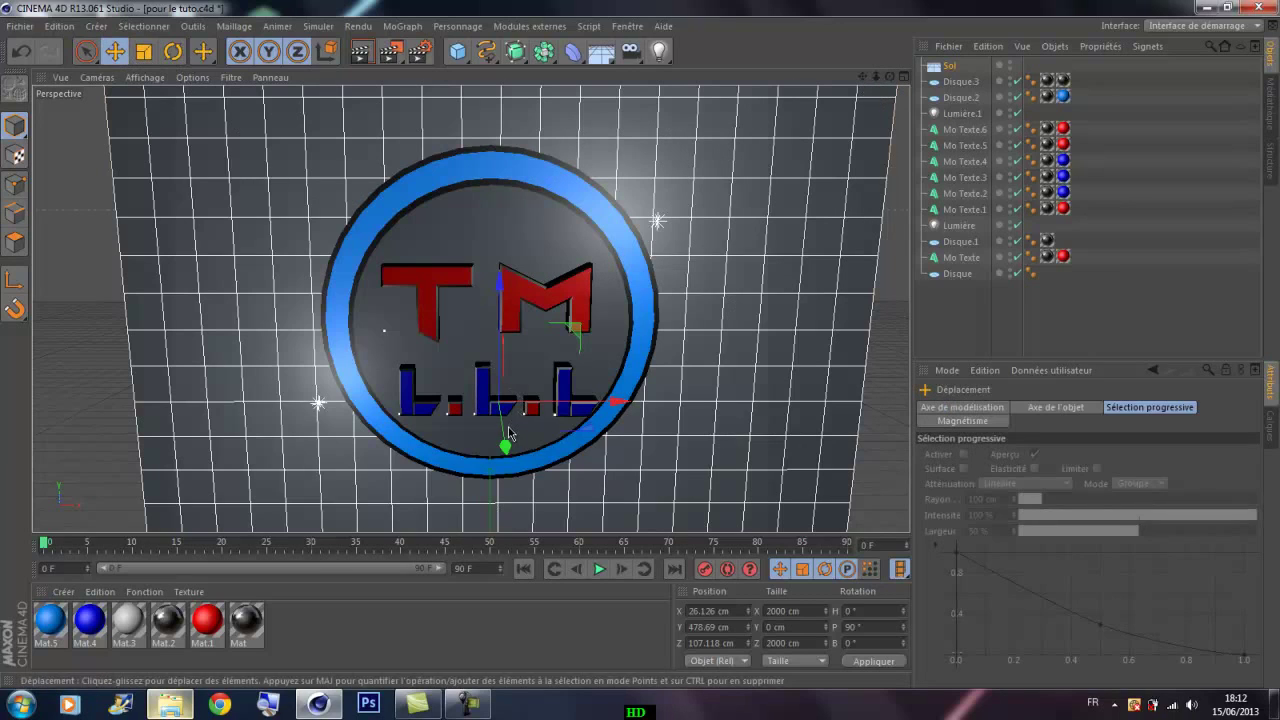
{"action": "left_click_drag", "start_coordinate": [505, 455], "coordinate": [504, 441]}
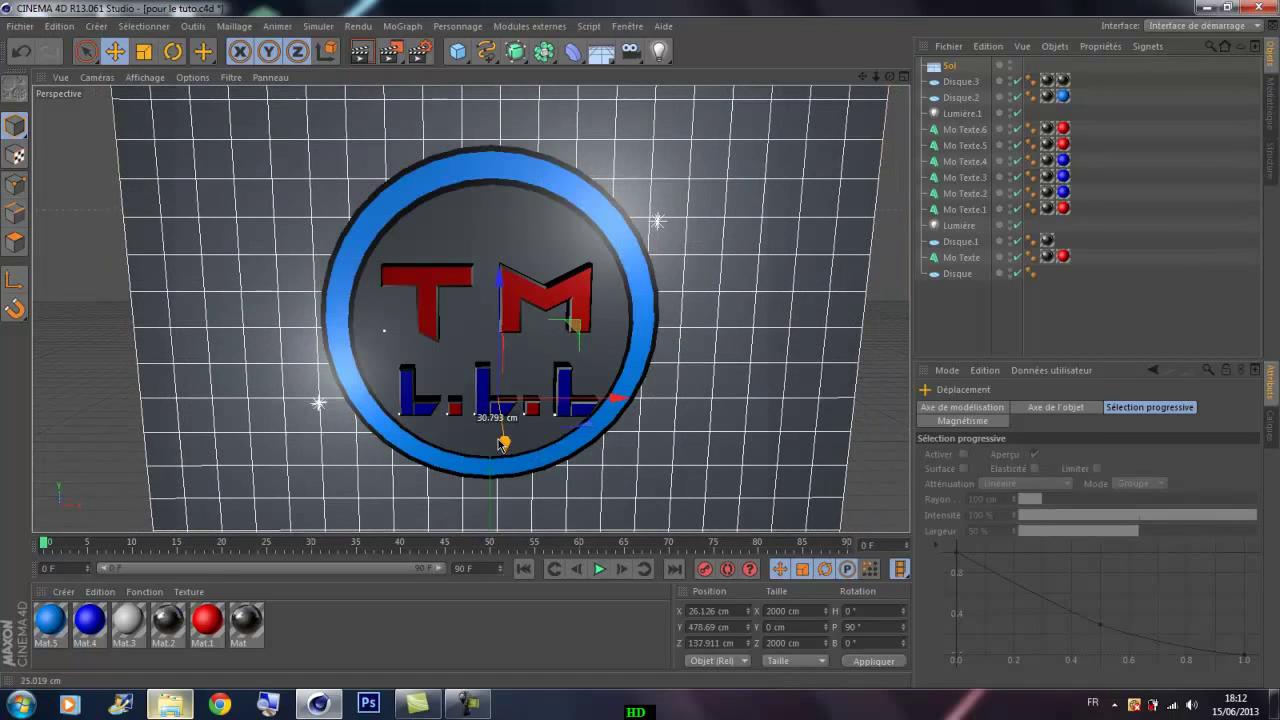
{"action": "left_click_drag", "start_coordinate": [396, 278], "coordinate": [396, 278]}
- Create a new material and set its colour to grey with RGB 174, 171, 171
{"action": "left_click", "coordinate": [127, 627]}
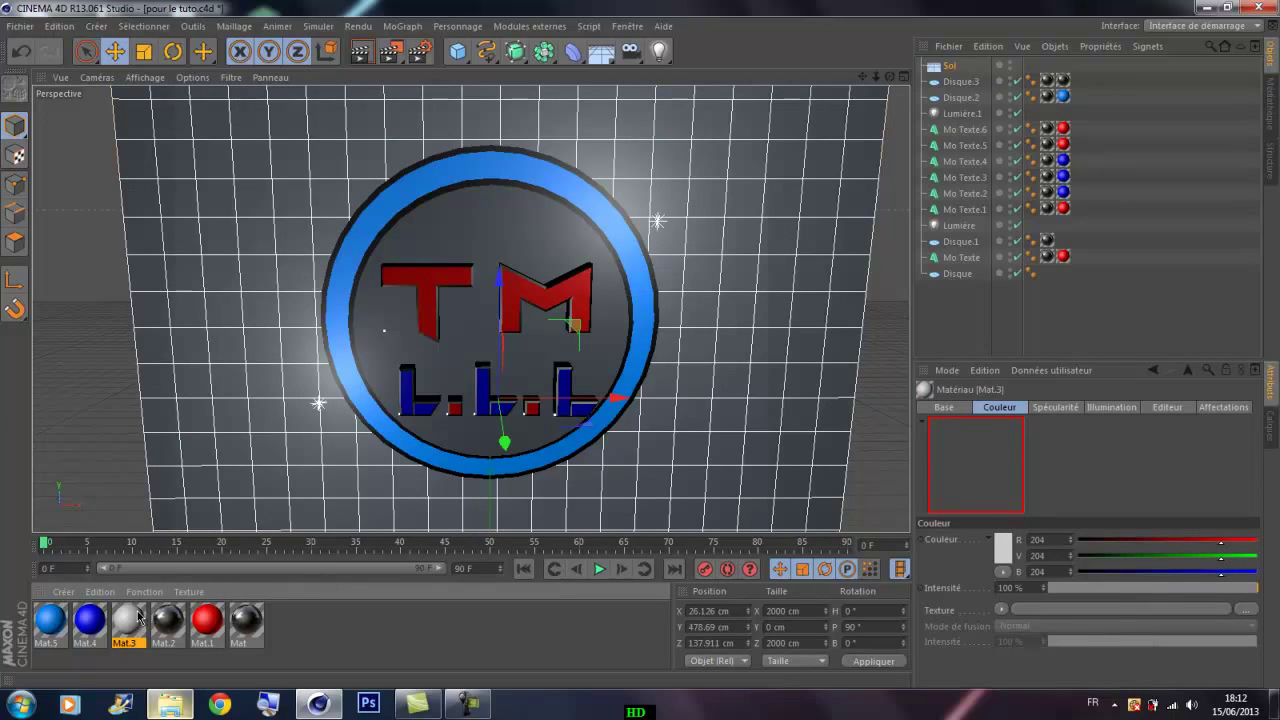
{"action": "double_click", "coordinate": [310, 647]}
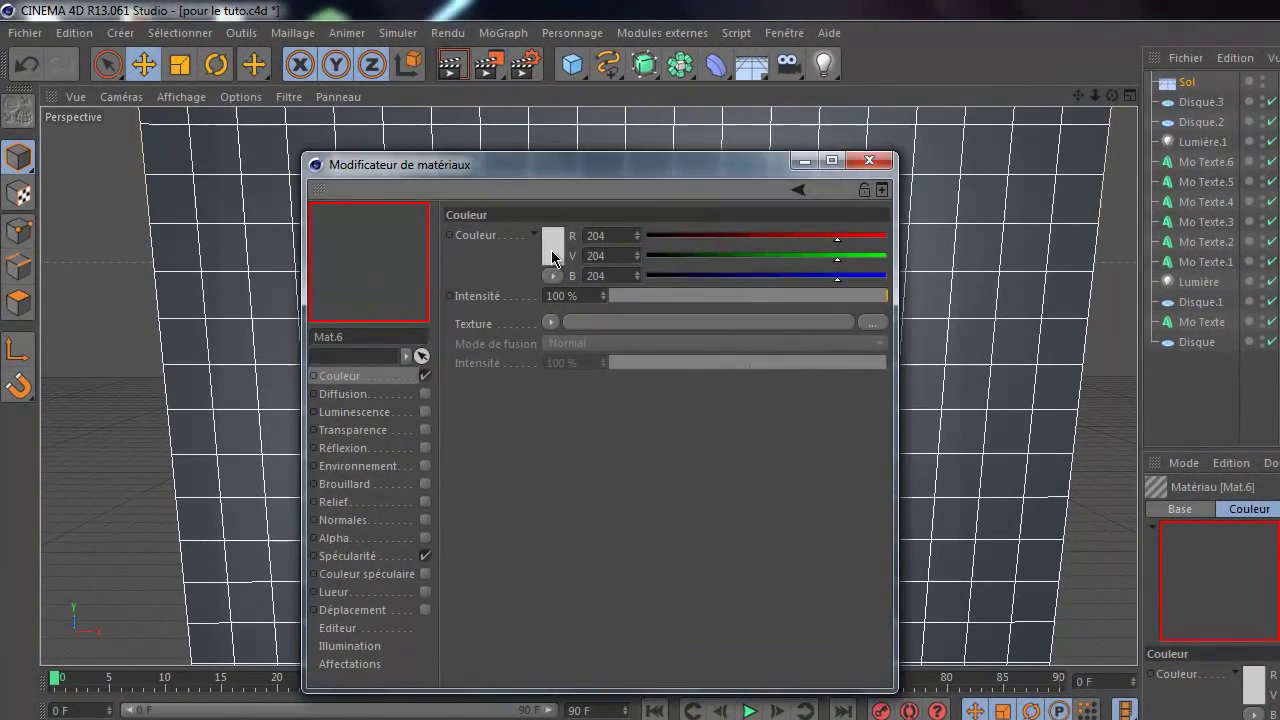
{"action": "left_click", "coordinate": [551, 252]}
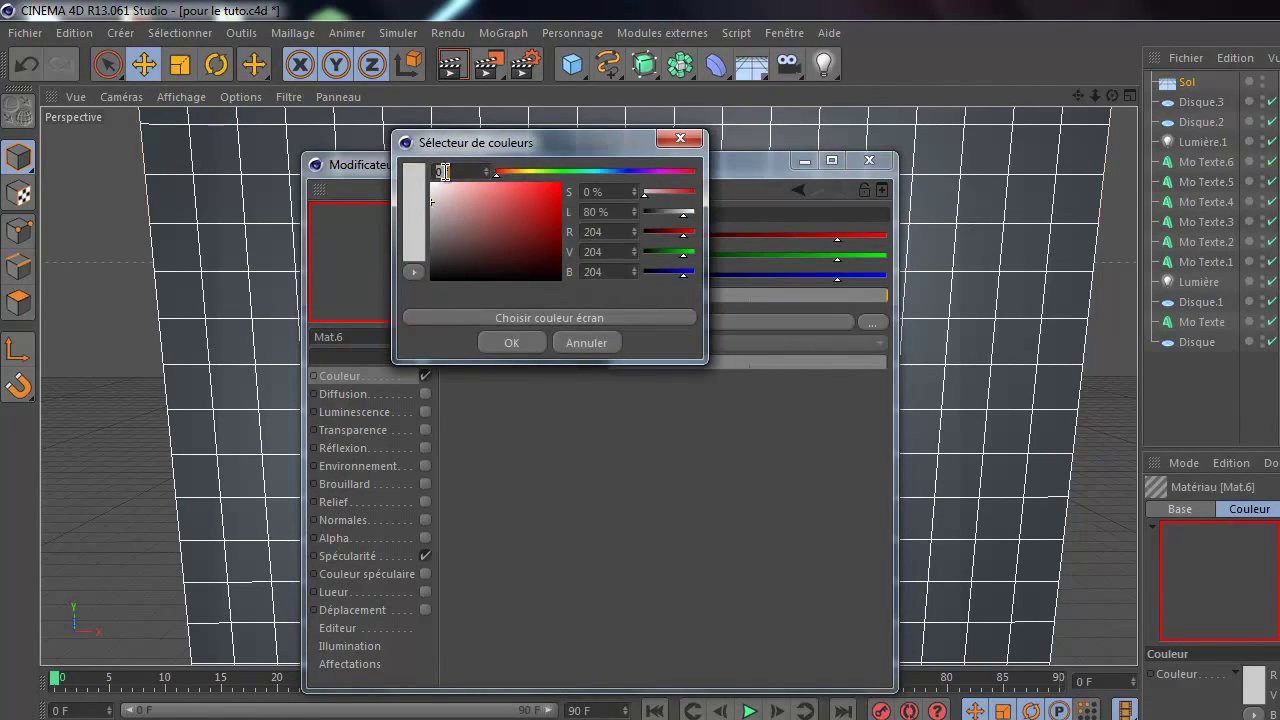
{"action": "left_click_drag", "start_coordinate": [440, 210], "coordinate": [430, 184]}
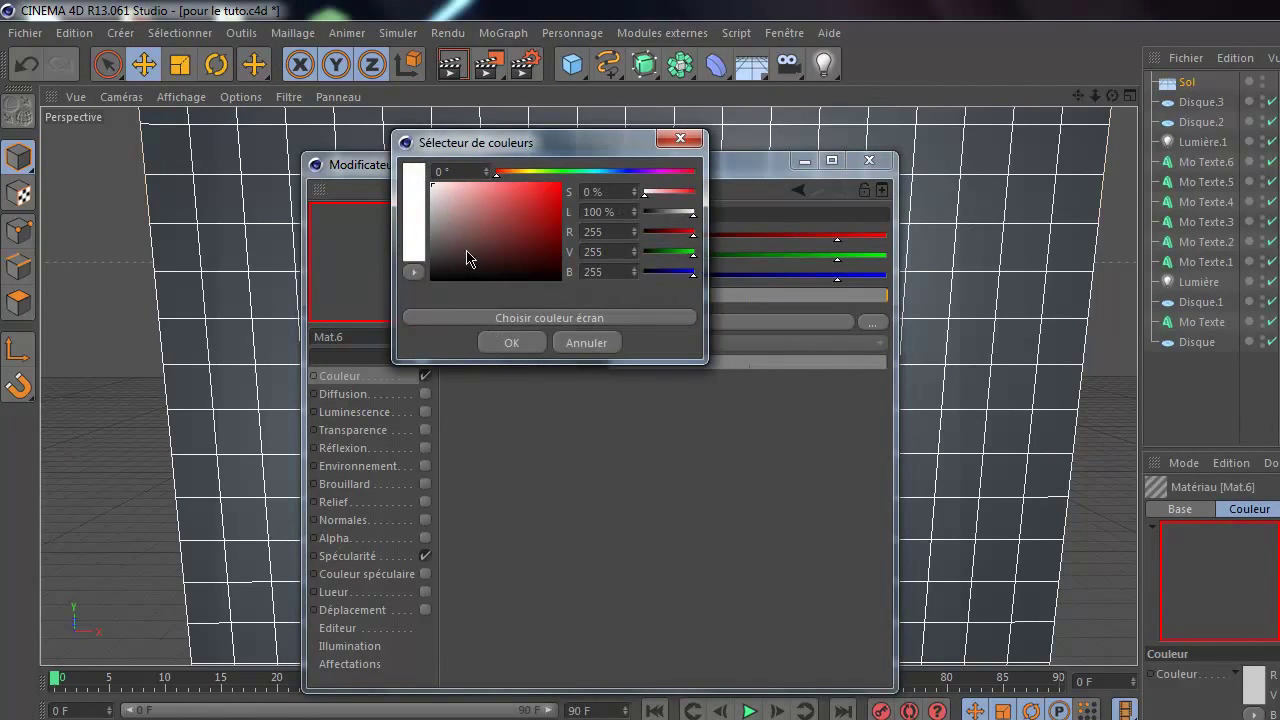
{"action": "left_click", "coordinate": [510, 348]}
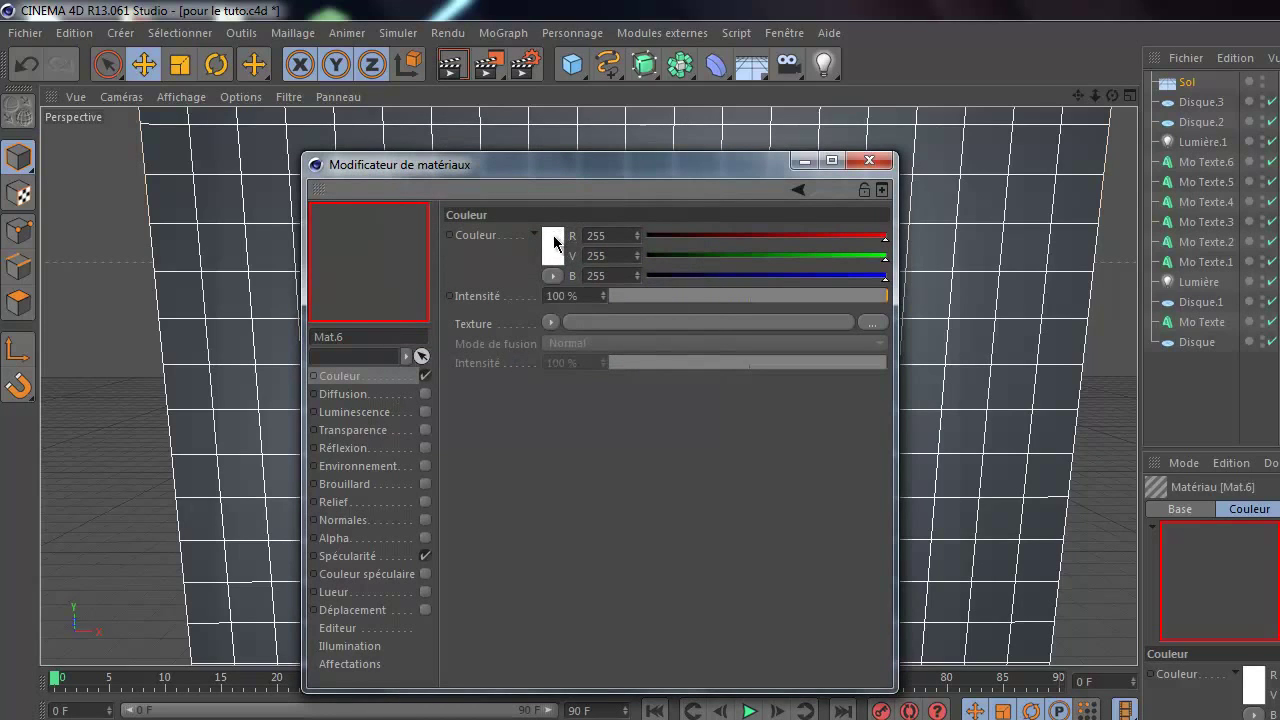
{"action": "left_click", "coordinate": [545, 242]}
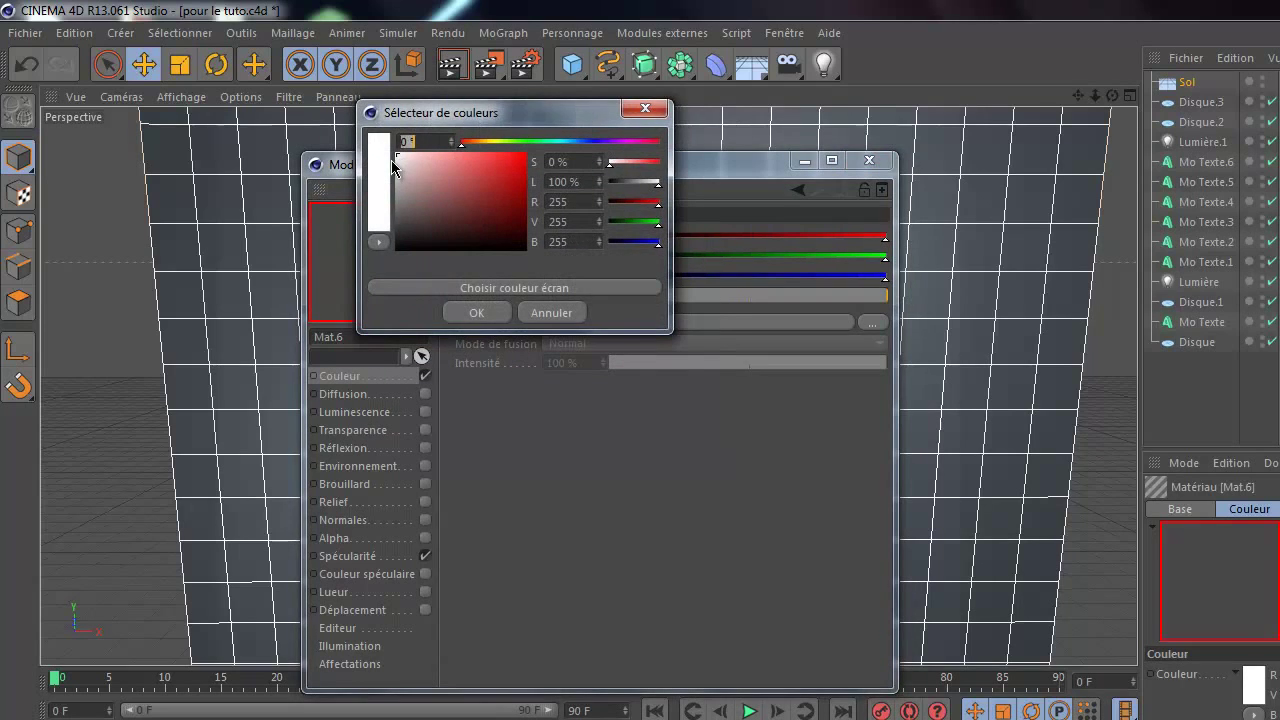
{"action": "left_click", "coordinate": [400, 190]}
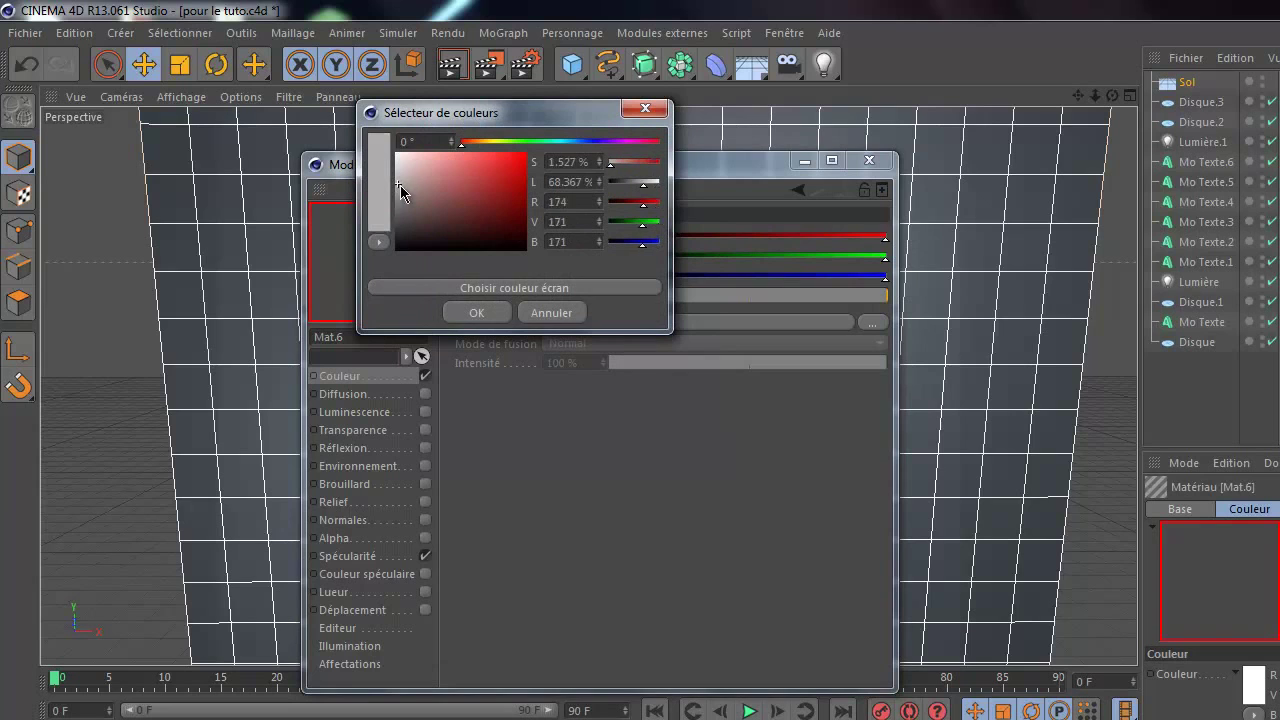
{"action": "left_click", "coordinate": [476, 312]}
- Enable reflection on the new grey material, adjust the reflection intensity, and close the material editor
{"action": "left_click", "coordinate": [425, 448]}
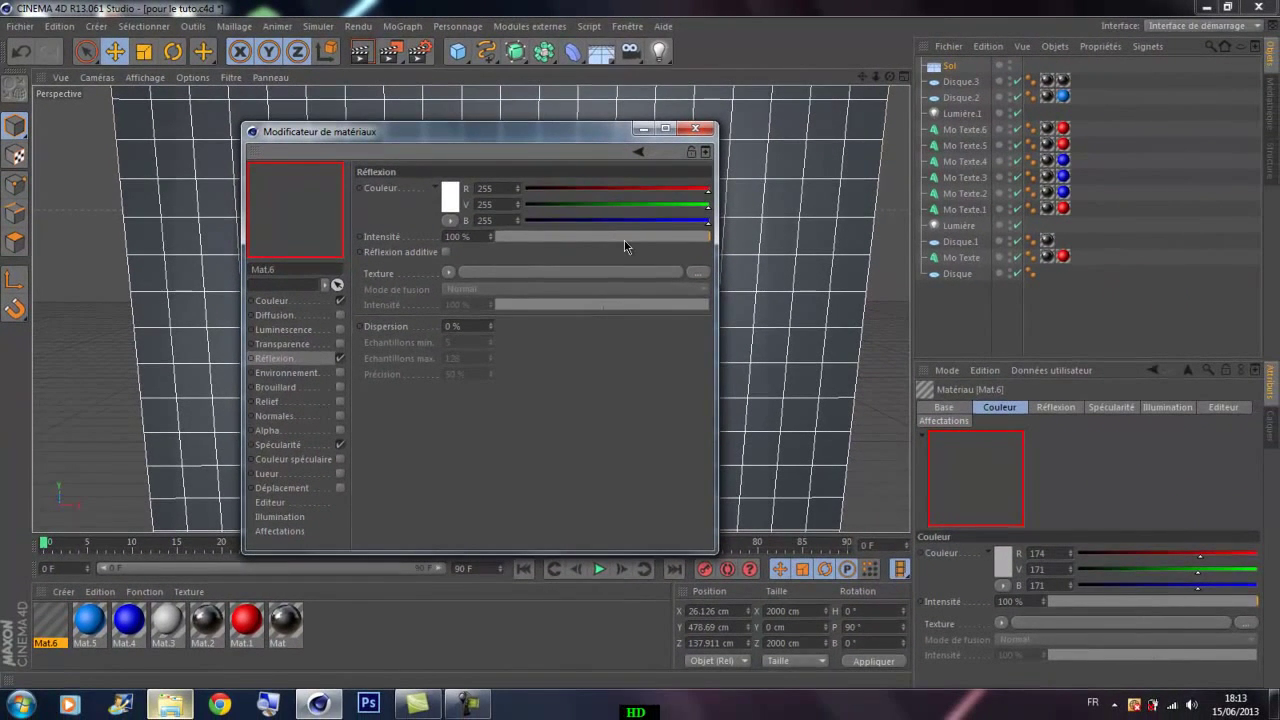
{"action": "left_click_drag", "start_coordinate": [624, 241], "coordinate": [627, 246]}
{"action": "left_click", "coordinate": [697, 129]}
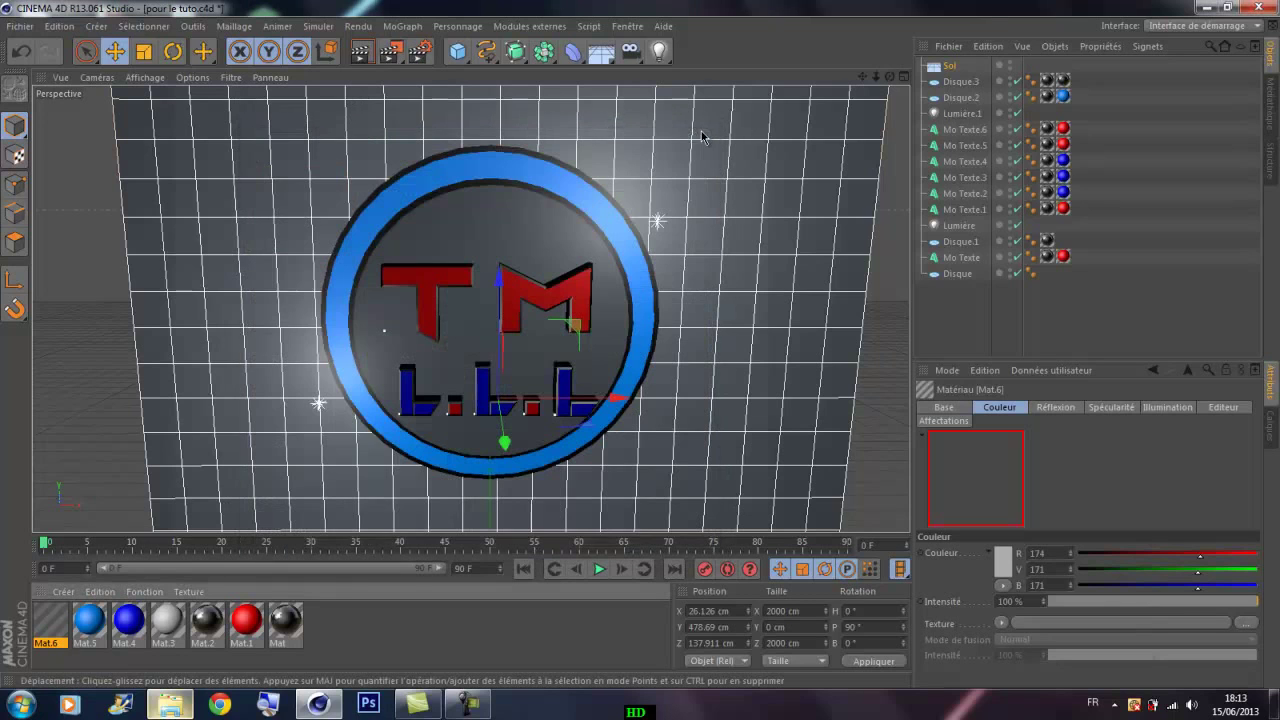
- Apply the Mat.6 material to the Sol backdrop plane
{"action": "left_click", "coordinate": [165, 625]}
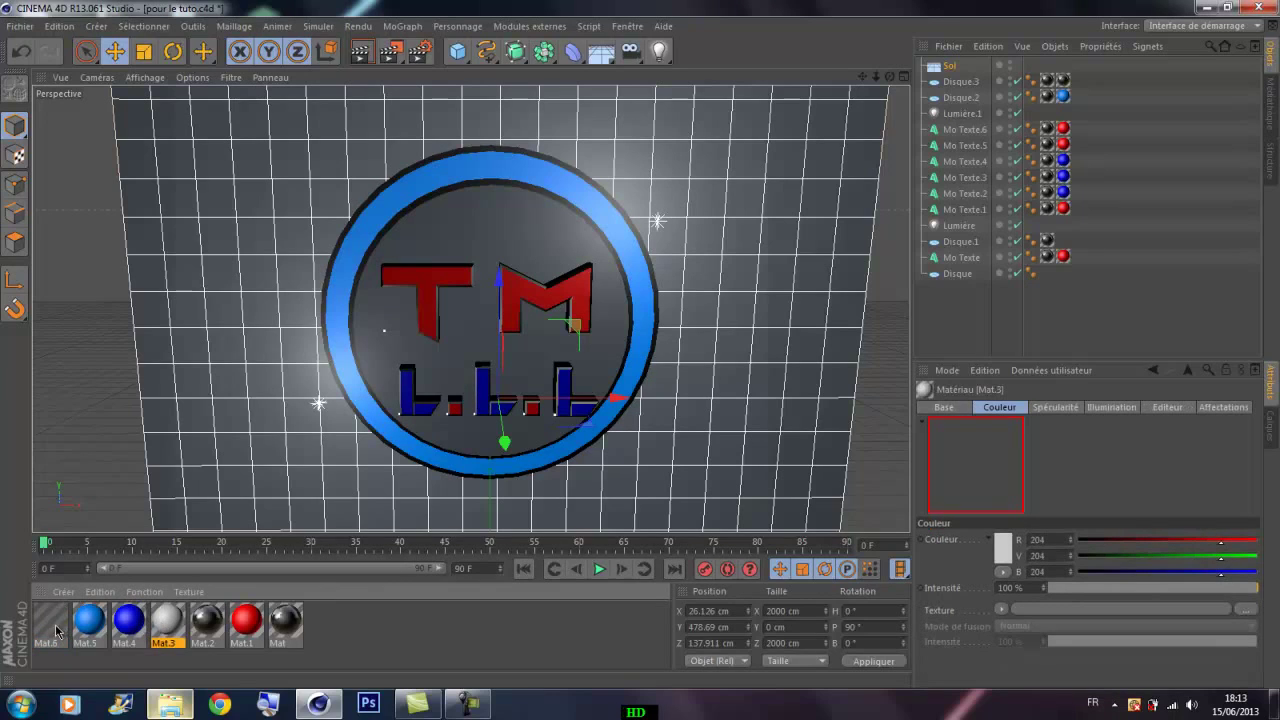
{"action": "left_click", "coordinate": [60, 630]}
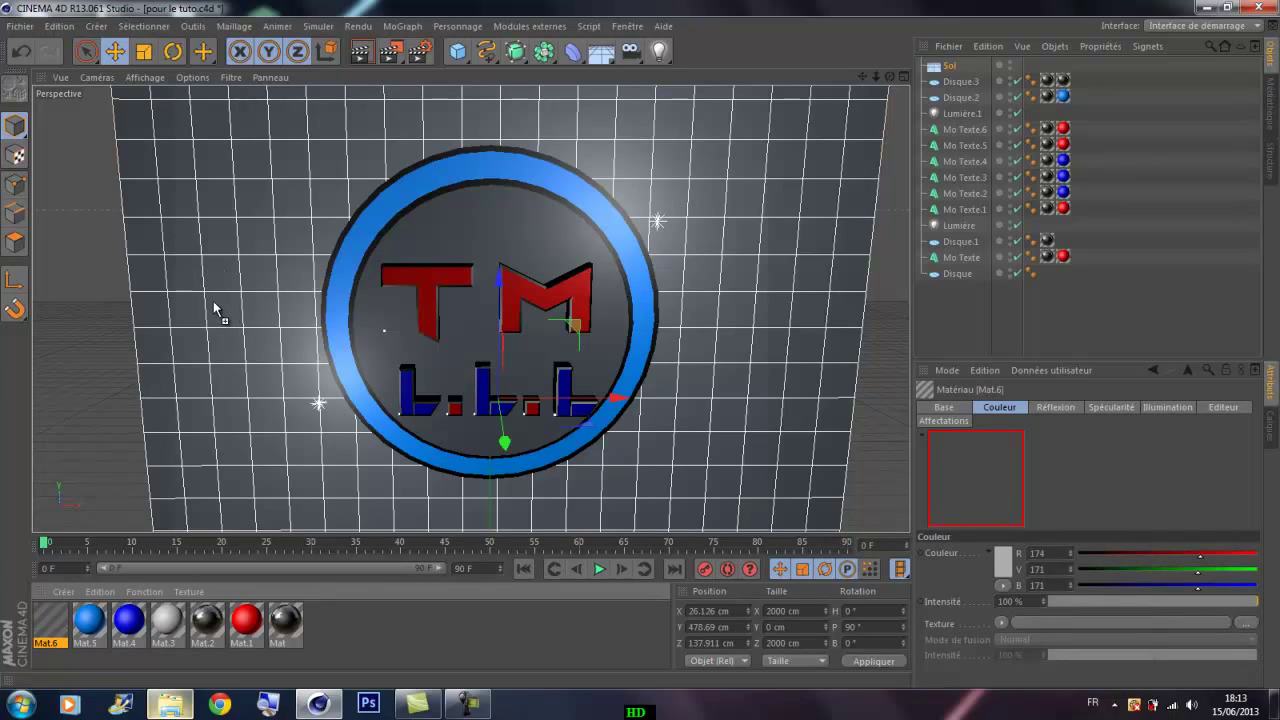
{"action": "left_click_drag", "start_coordinate": [214, 309], "coordinate": [214, 309]}
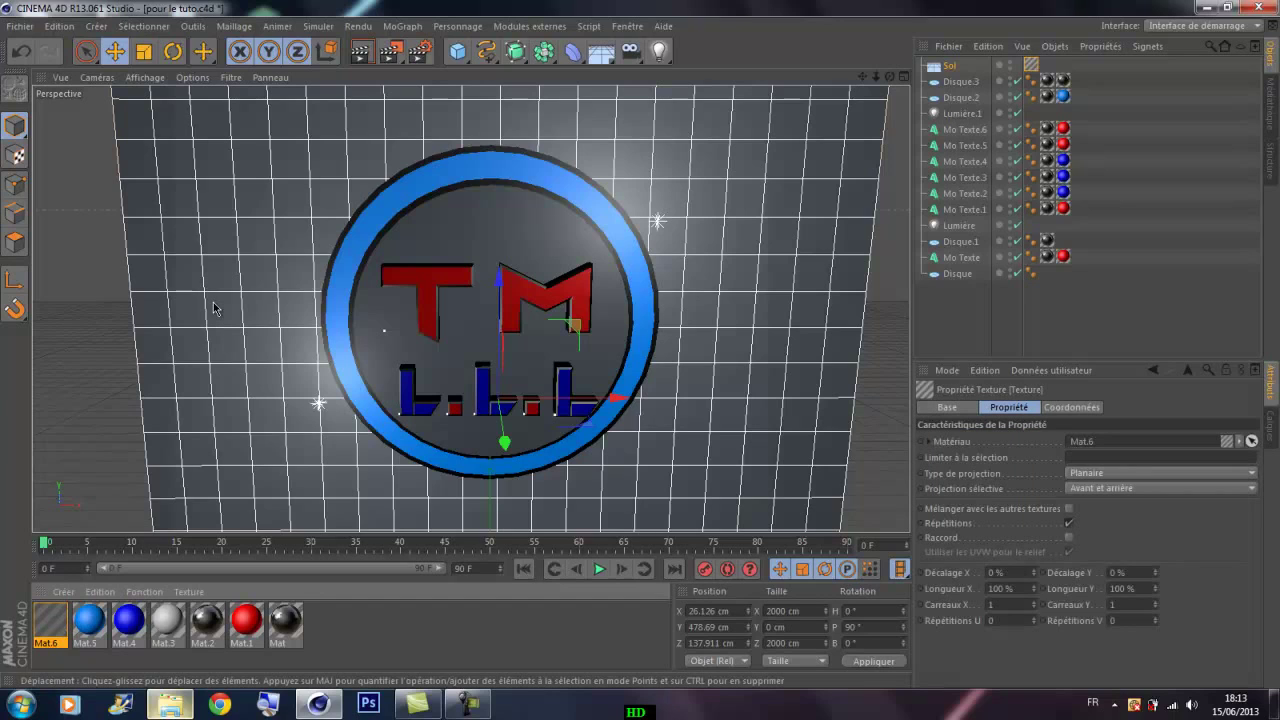
- Try to delete the texture from the Sol object, and undo the deletion of the whole object
{"action": "left_click", "coordinate": [998, 48]}
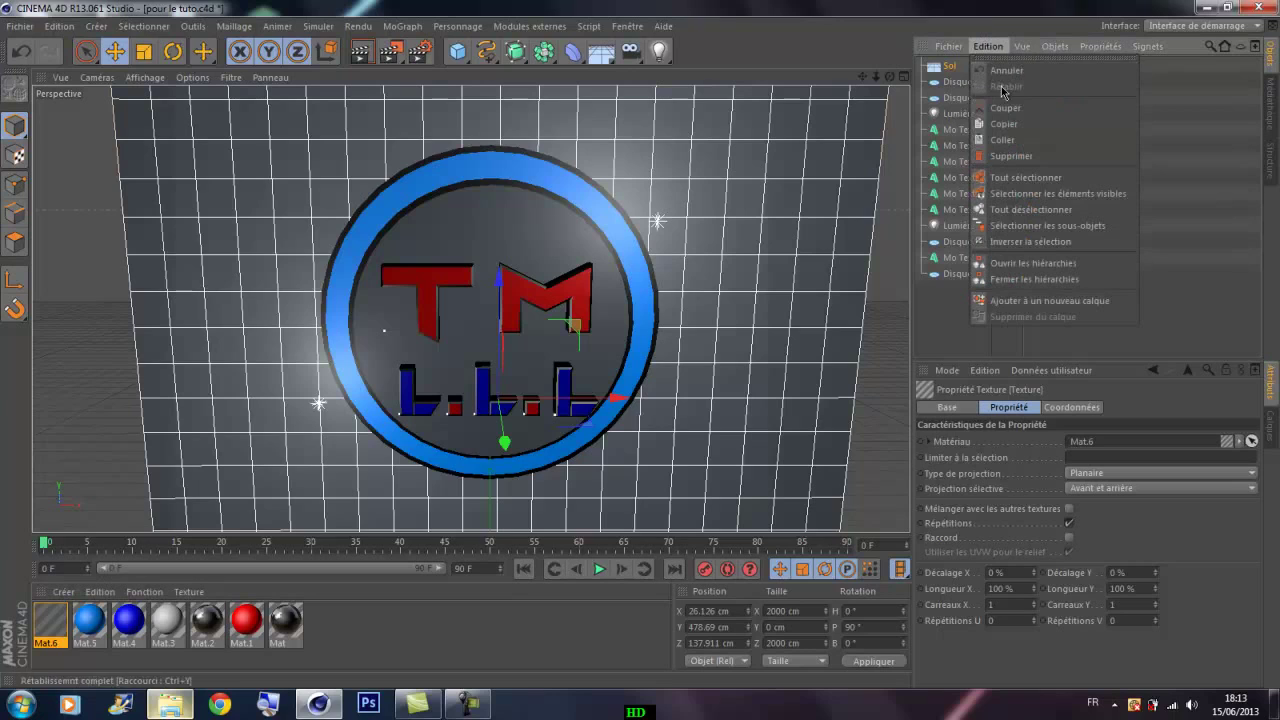
{"action": "left_click", "coordinate": [1012, 156]}
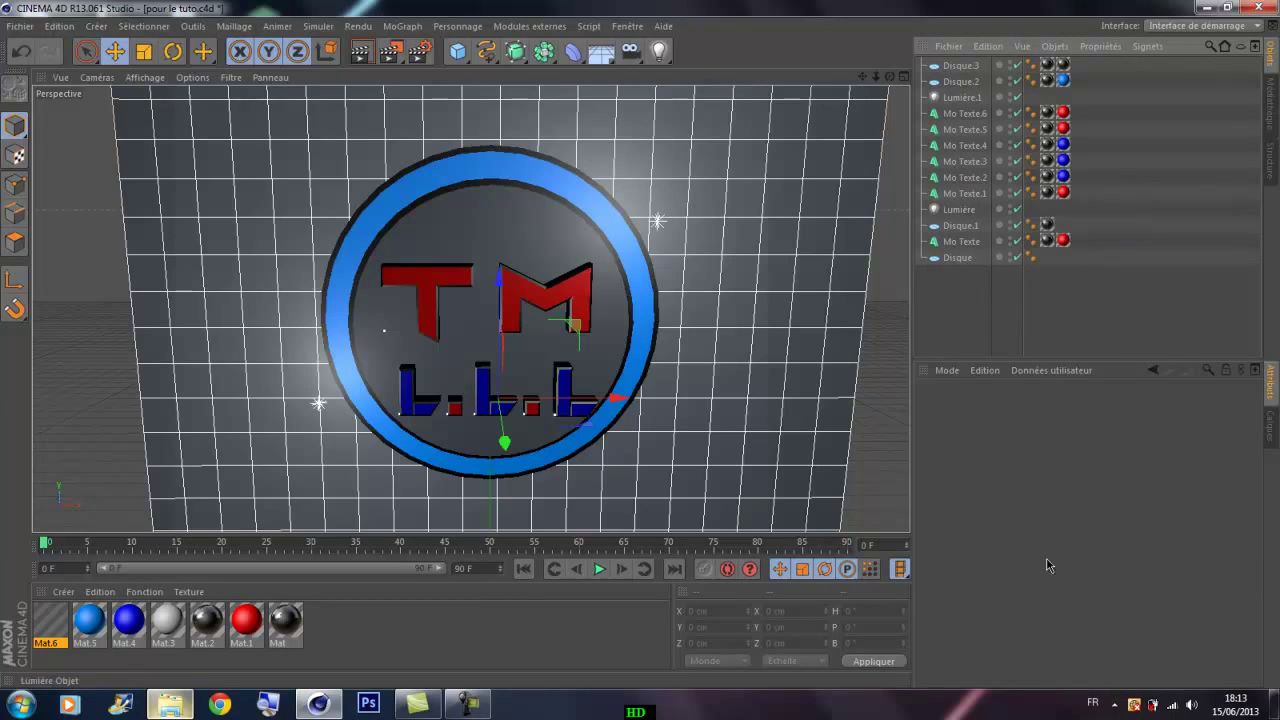
{"action": "left_click", "coordinate": [988, 47]}
{"action": "left_click", "coordinate": [995, 68]}
- Delete only the Mat.6 texture tag from the Sol object
{"action": "double_click", "coordinate": [1031, 66]}
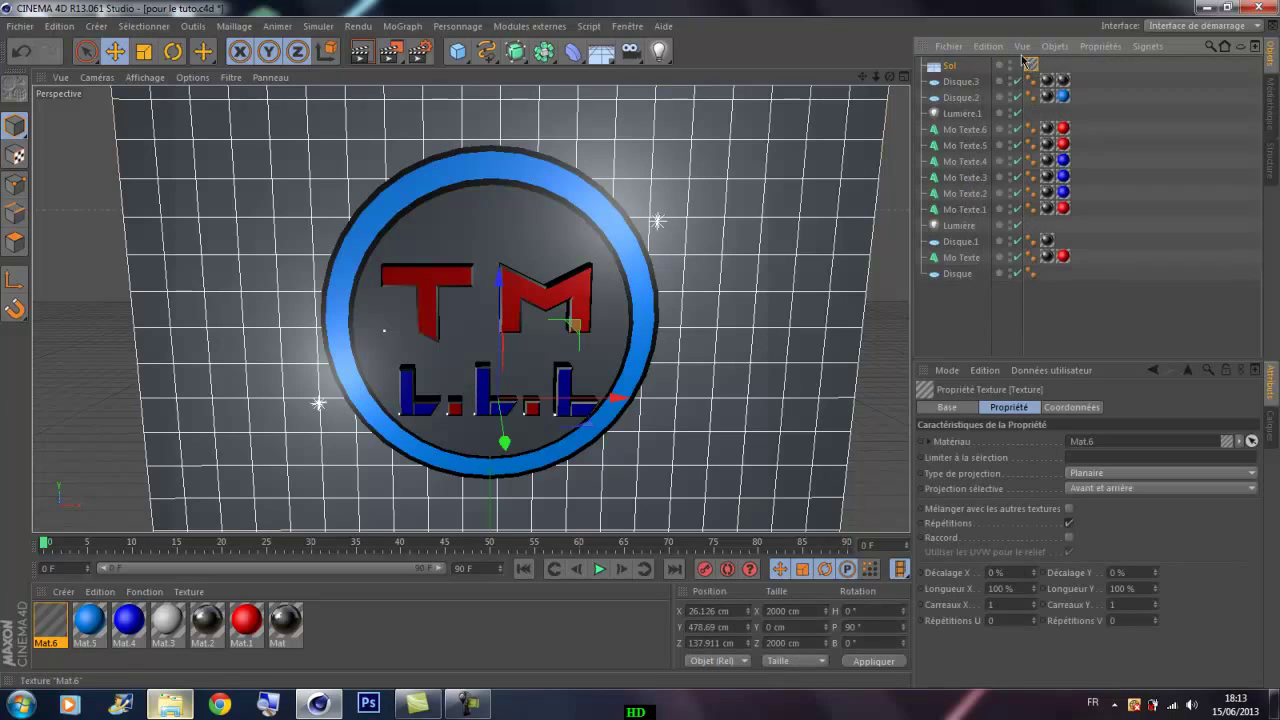
{"action": "left_click", "coordinate": [988, 47]}
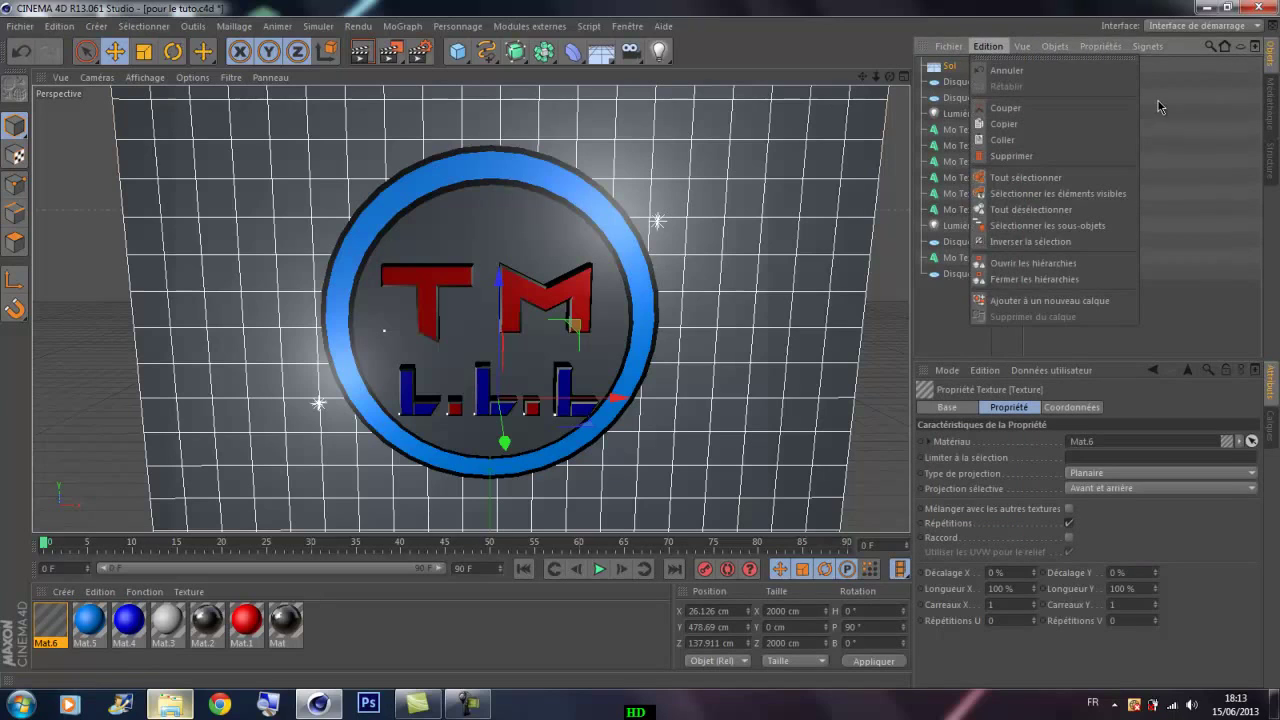
{"action": "left_click", "coordinate": [1158, 104]}
{"action": "left_click", "coordinate": [990, 47]}
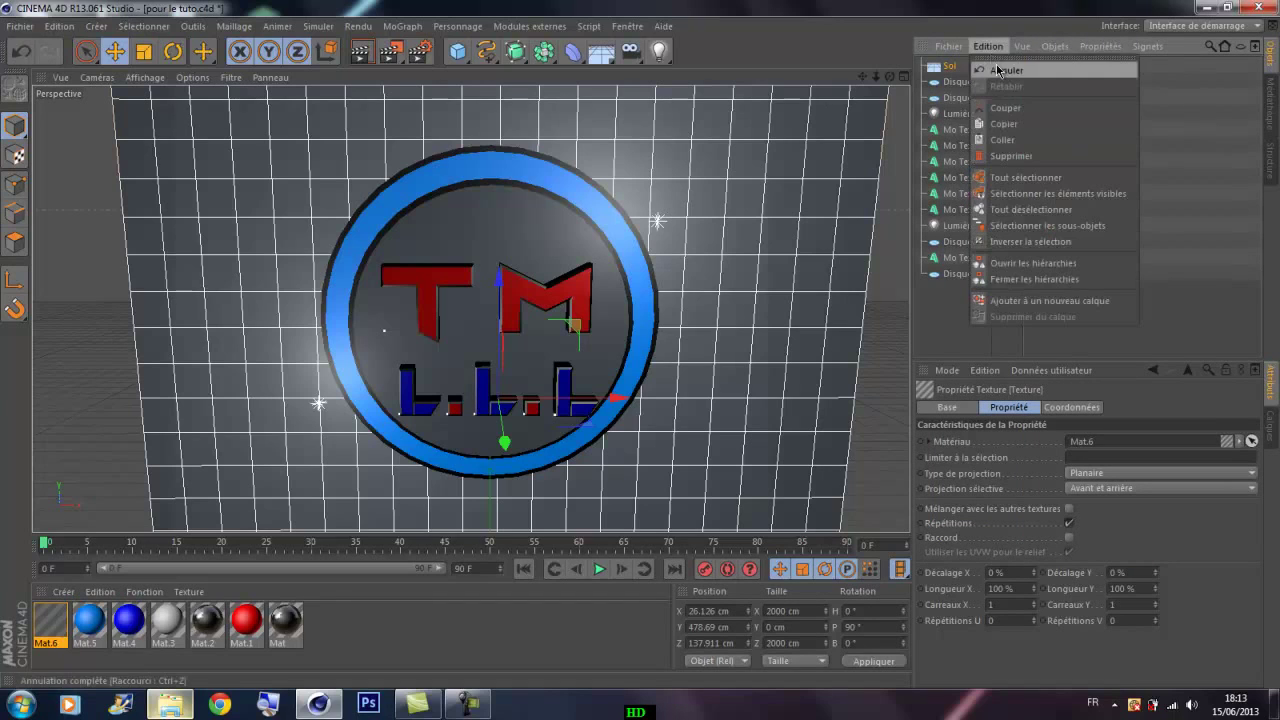
{"action": "left_click", "coordinate": [1026, 157]}
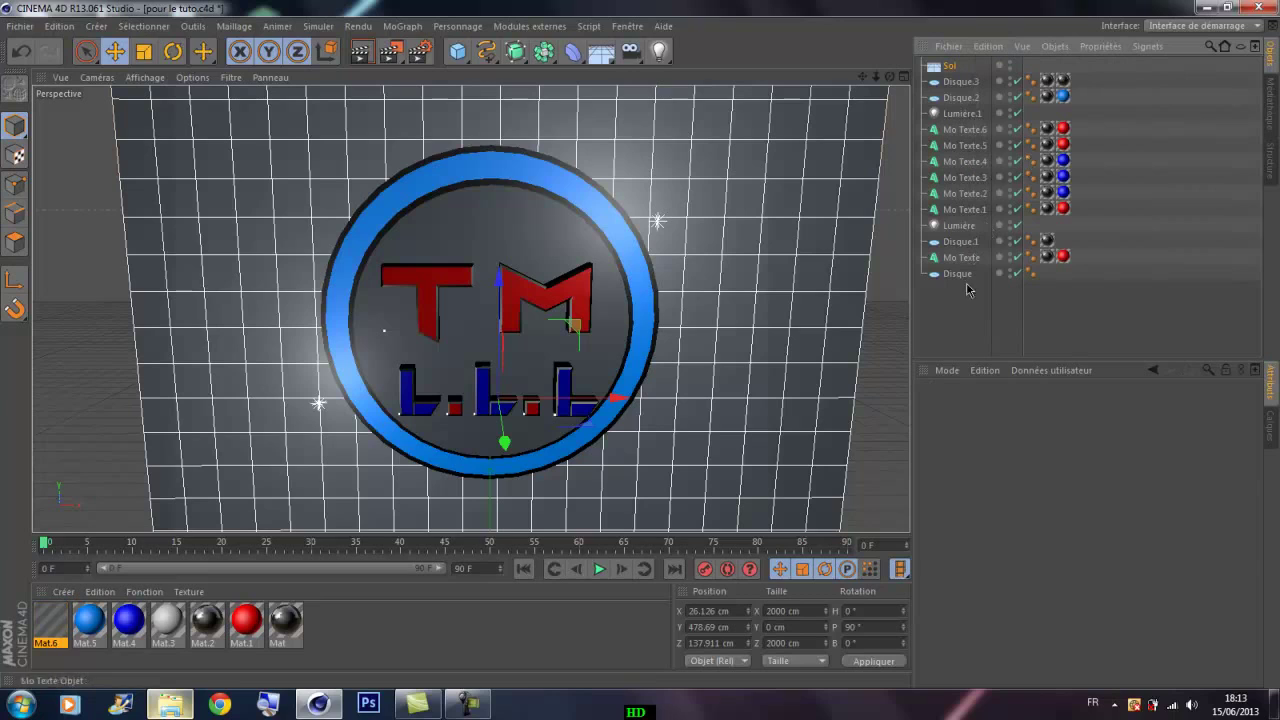
{"action": "left_click", "coordinate": [468, 704]}
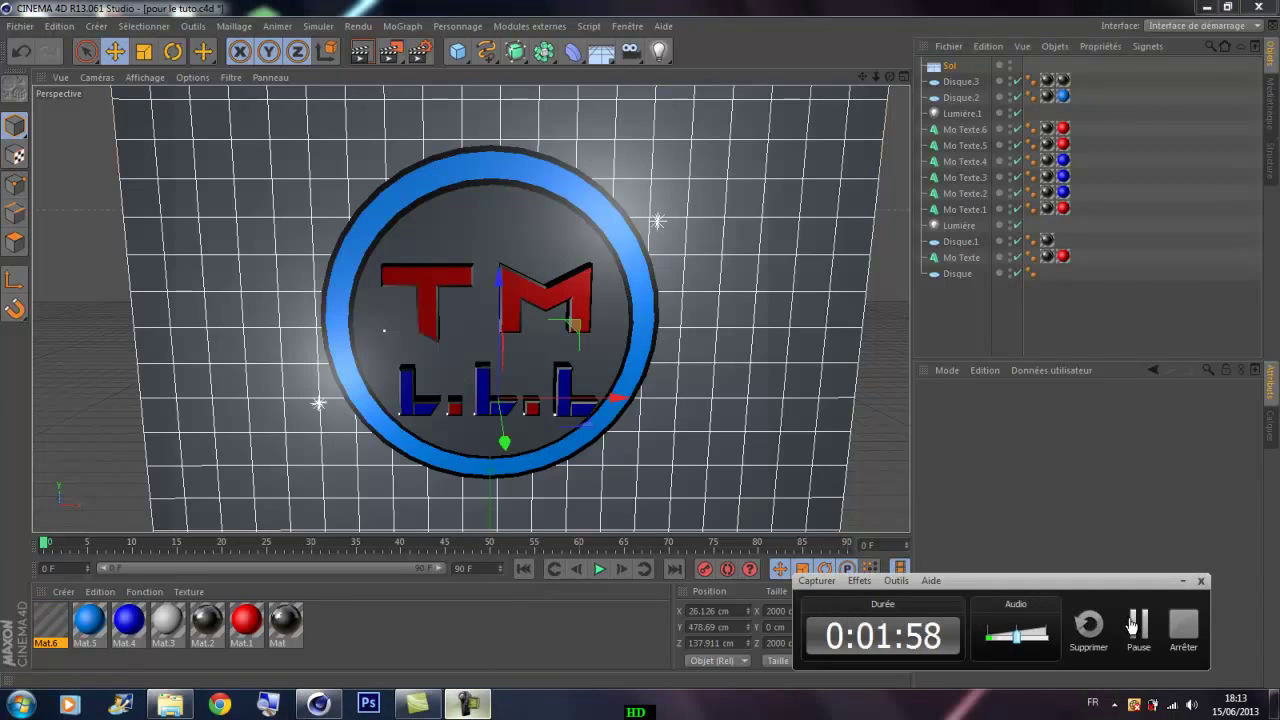
{"action": "left_click", "coordinate": [1138, 627]}
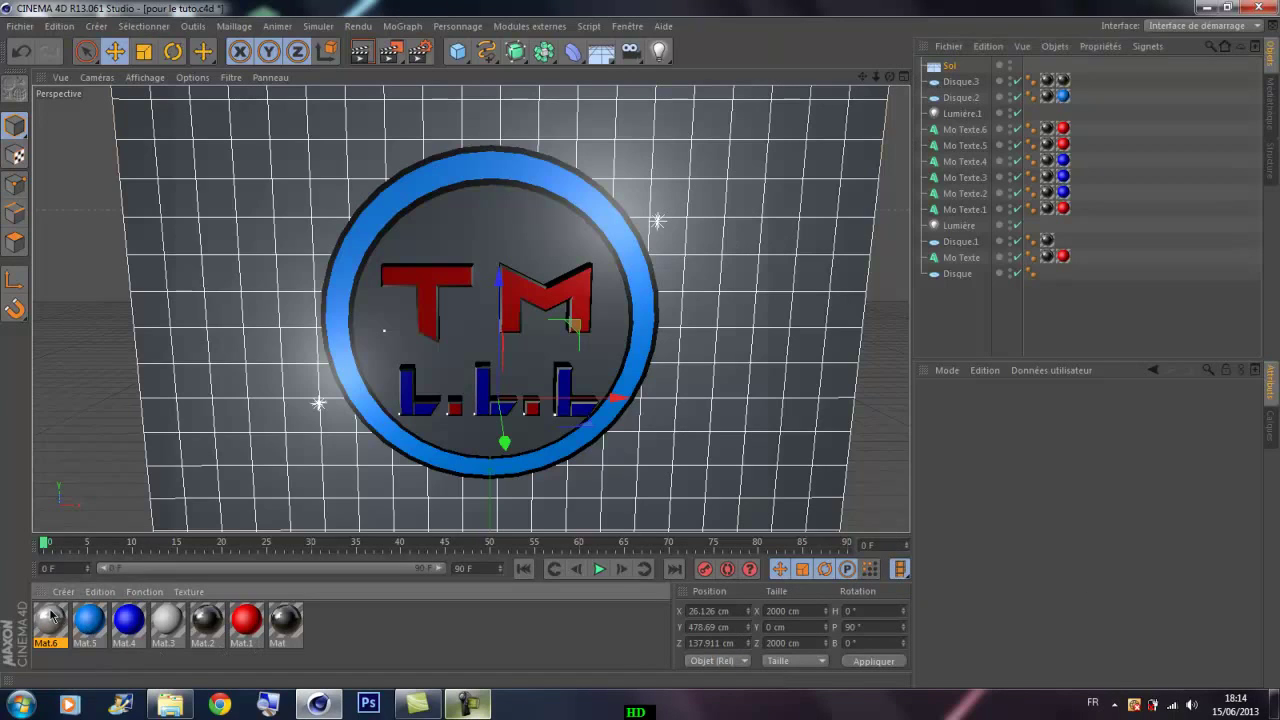
- Assign the Mat.6 material to the Sol backdrop plane and preview-render the perspective view
{"action": "mouse_move", "coordinate": [945, 78]}
{"action": "left_mouse_down"}
{"action": "mouse_move", "coordinate": [968, 72]}
{"action": "mouse_move", "coordinate": [955, 66]}
{"action": "left_mouse_up"}
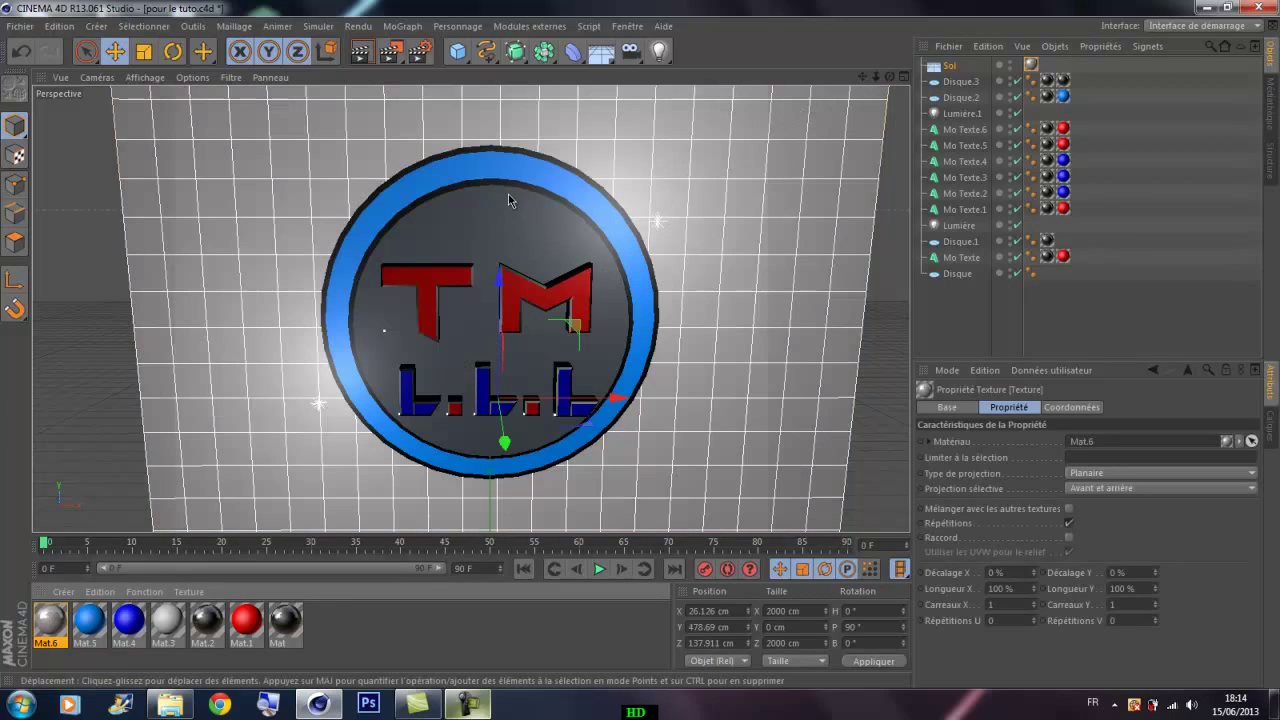
{"action": "left_click", "coordinate": [358, 60]}
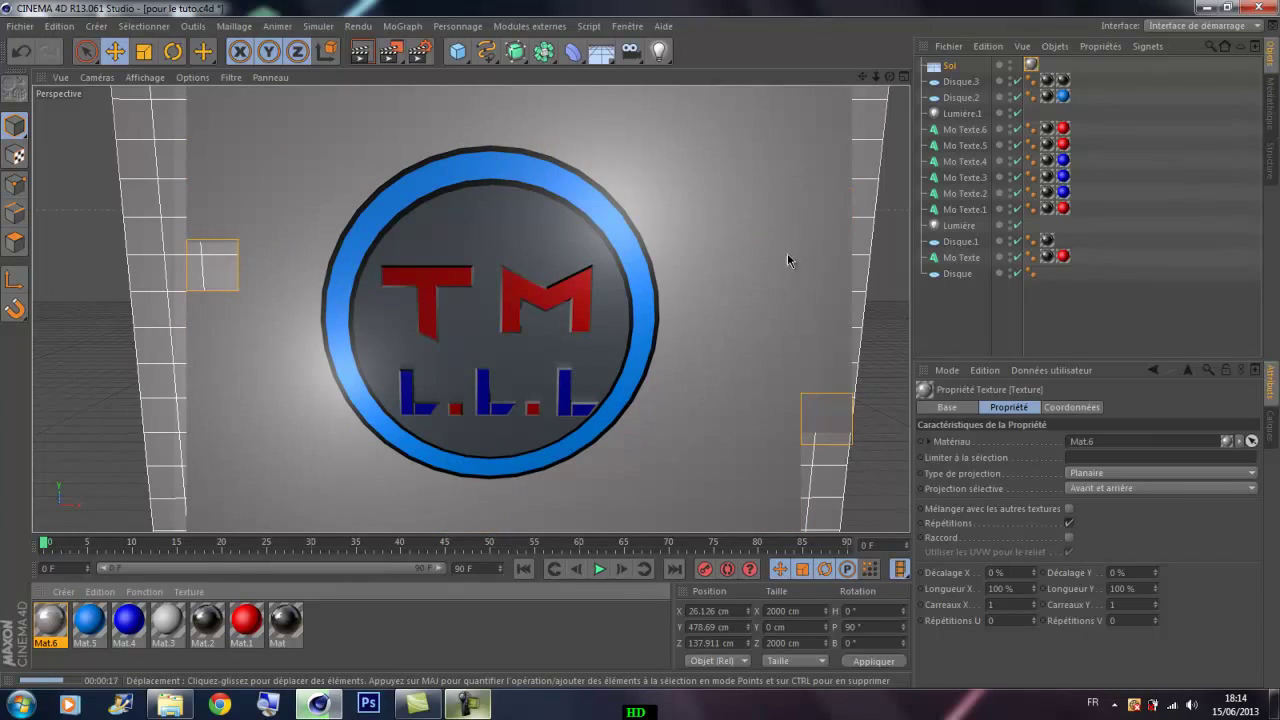
{"action": "left_click", "coordinate": [698, 256]}
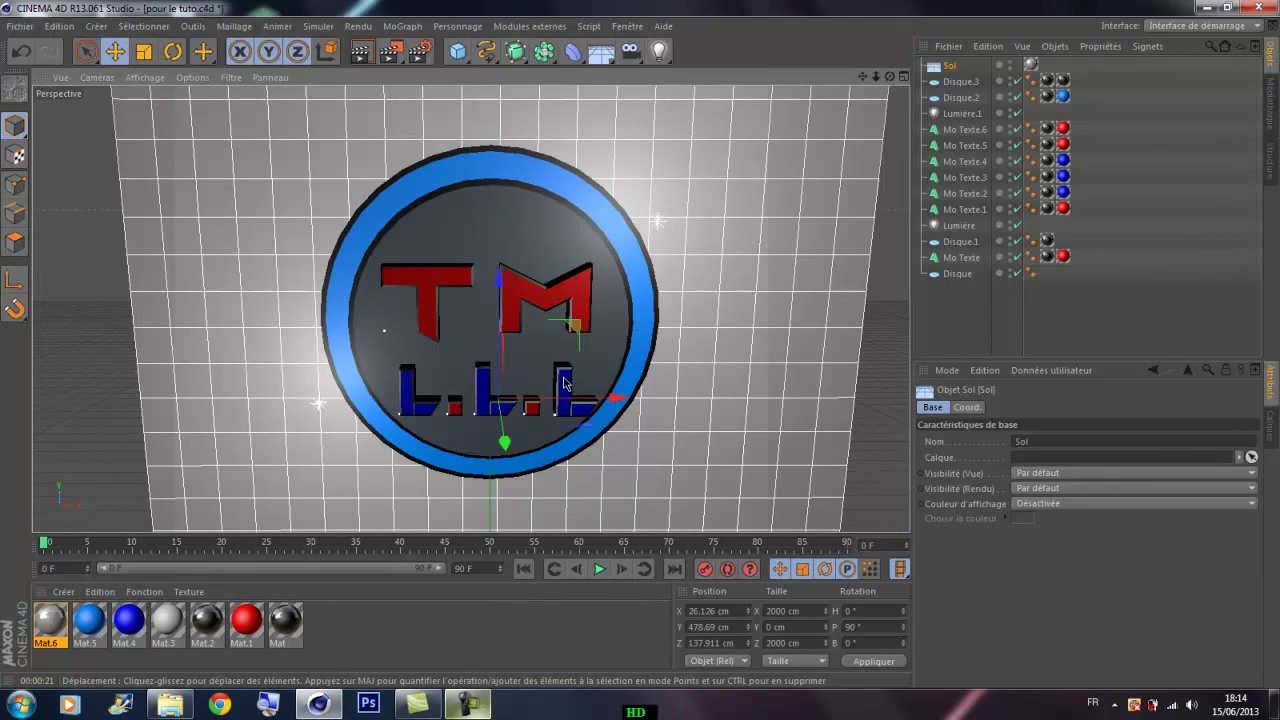
- Raise the red letter T to about Y 735 cm and the red letter M to about Y 727 cm
{"action": "left_click", "coordinate": [437, 262]}
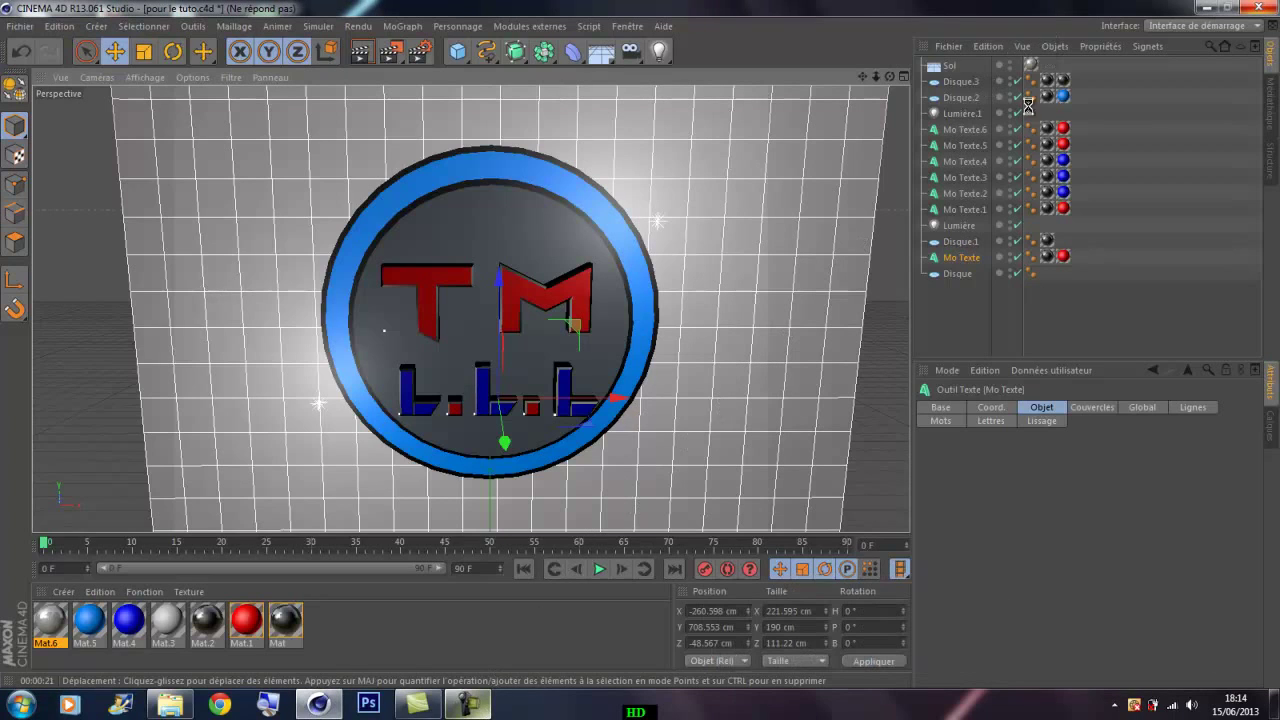
{"action": "left_click", "coordinate": [480, 710]}
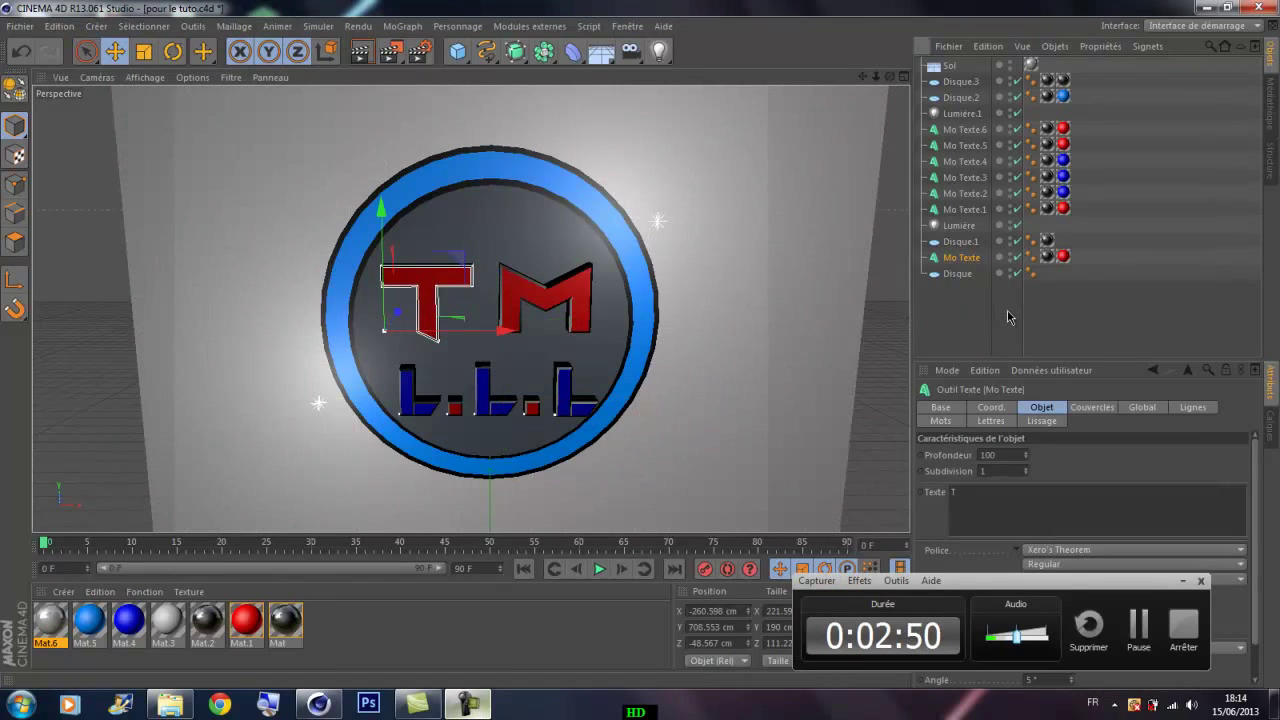
{"action": "left_click", "coordinate": [988, 202]}
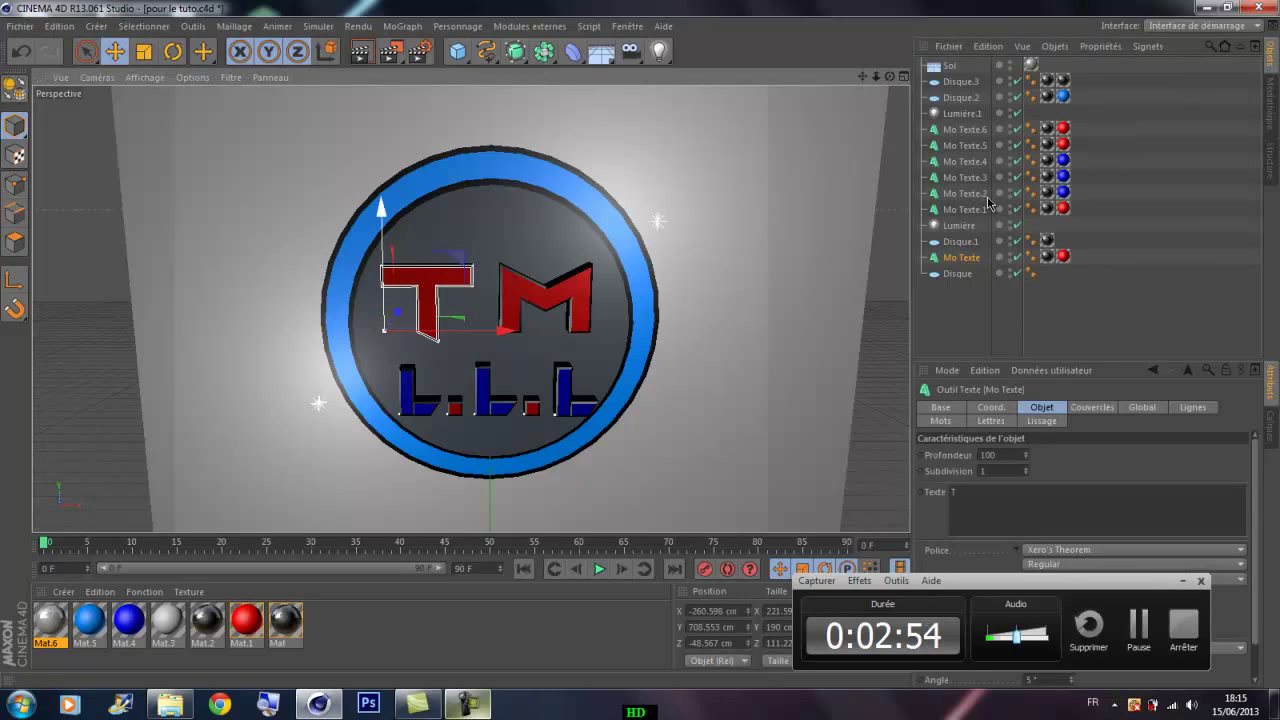
{"action": "left_click_drag", "start_coordinate": [381, 208], "coordinate": [381, 197]}
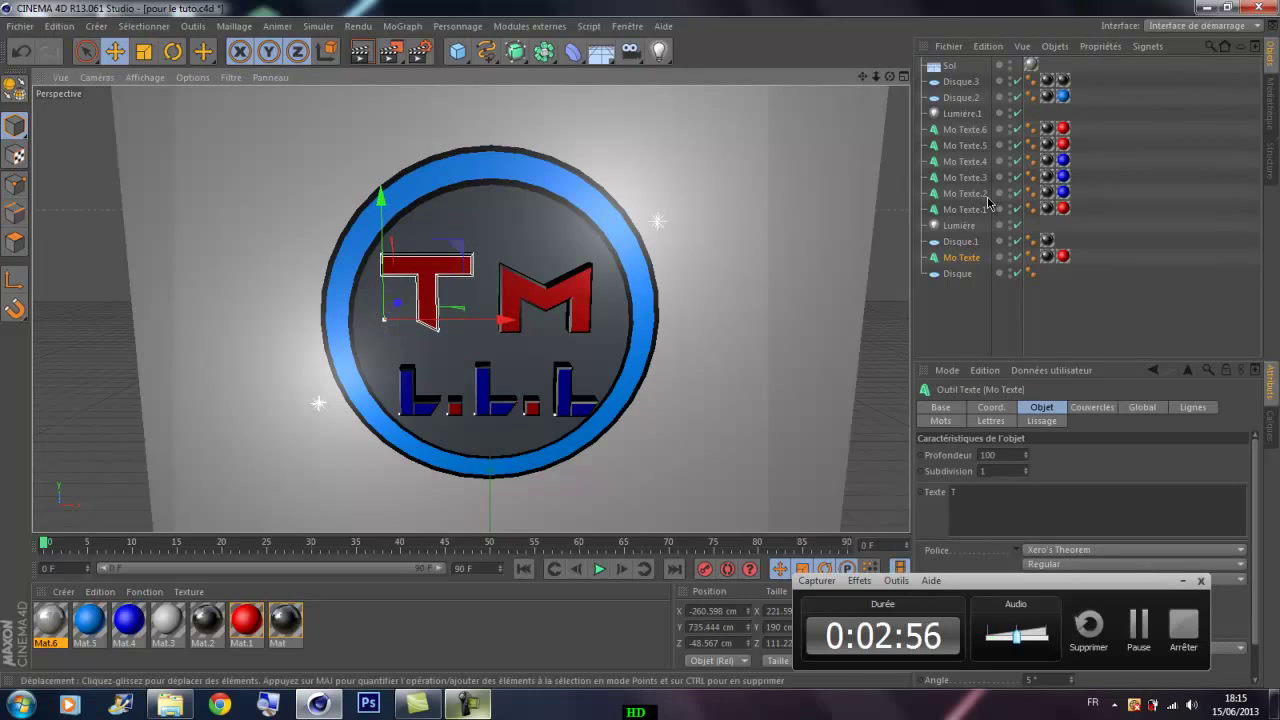
{"action": "left_click", "coordinate": [985, 207]}
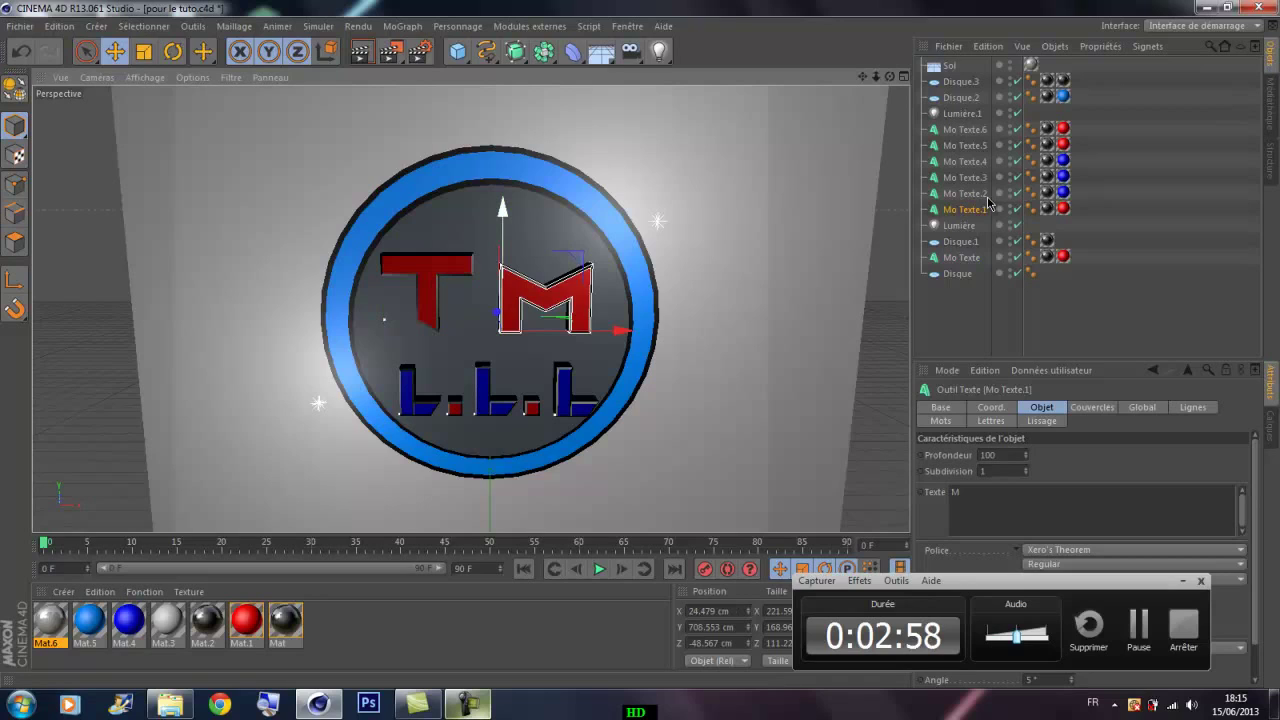
{"action": "left_click_drag", "start_coordinate": [502, 210], "coordinate": [502, 199]}
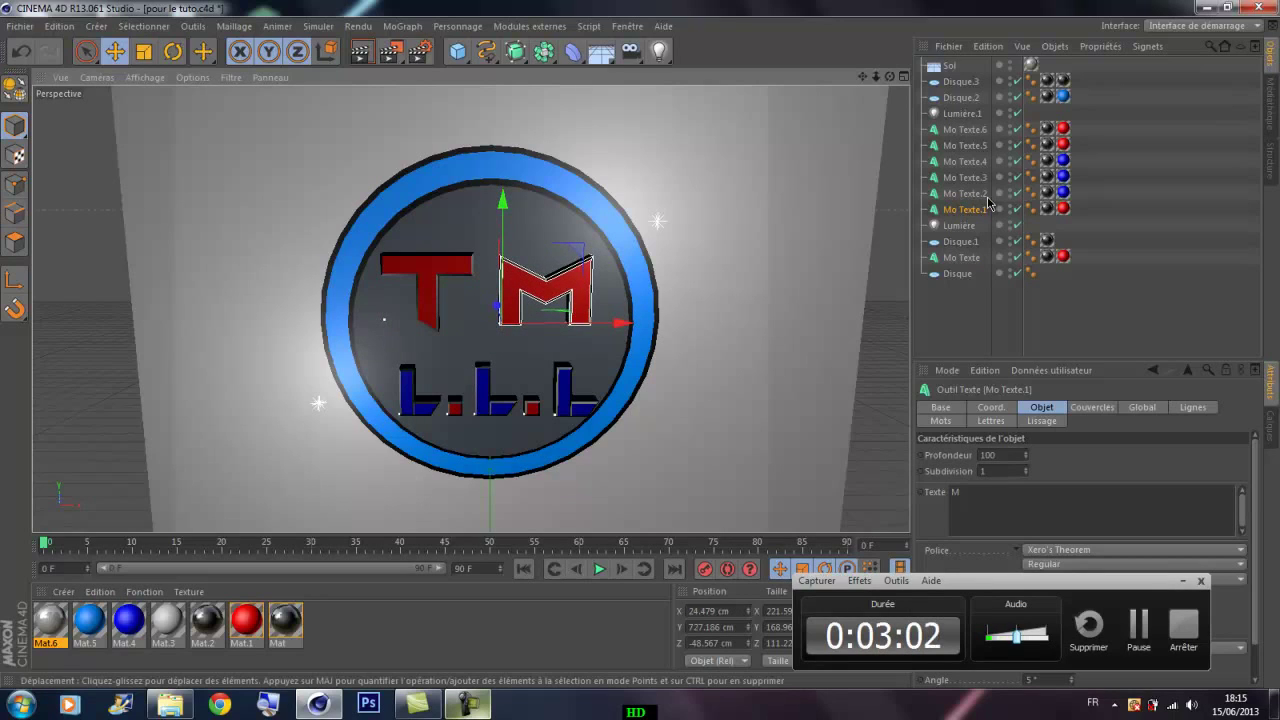
- Raise the first blue L and the red dot beside it, and move the middle blue L to about X -38, Y 516 cm
{"action": "left_click", "coordinate": [987, 196]}
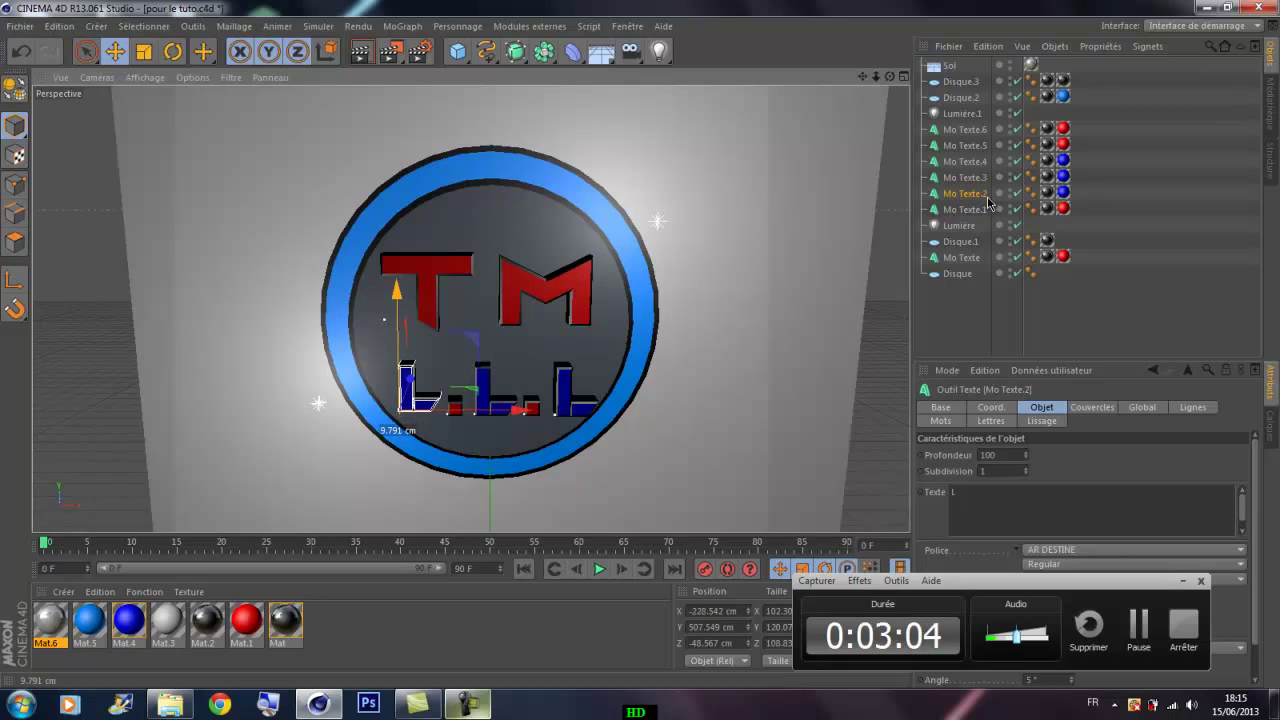
{"action": "left_click_drag", "start_coordinate": [397, 290], "coordinate": [474, 288]}
{"action": "left_click", "coordinate": [455, 408]}
{"action": "left_click", "coordinate": [484, 392]}
{"action": "left_click_drag", "start_coordinate": [595, 407], "coordinate": [597, 407]}
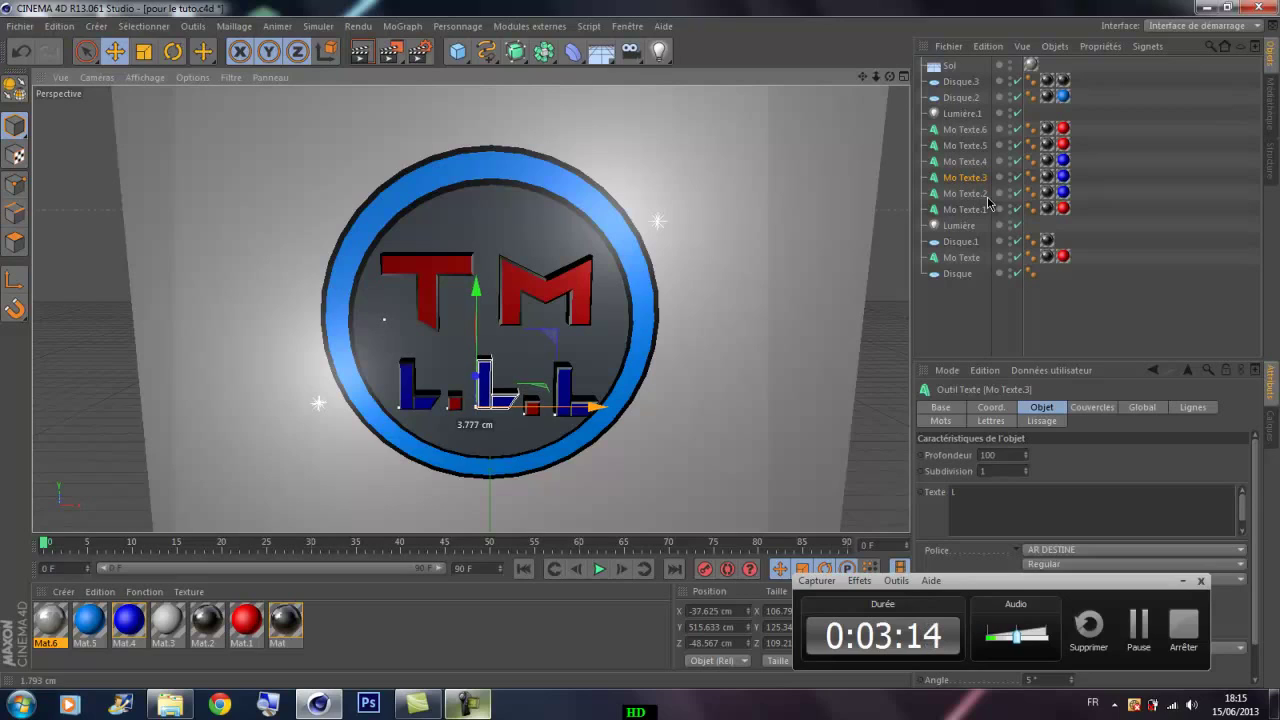
- Raise the second red dot to about Y 520 cm and shift it slightly towards the last blue L
{"action": "left_click", "coordinate": [532, 408]}
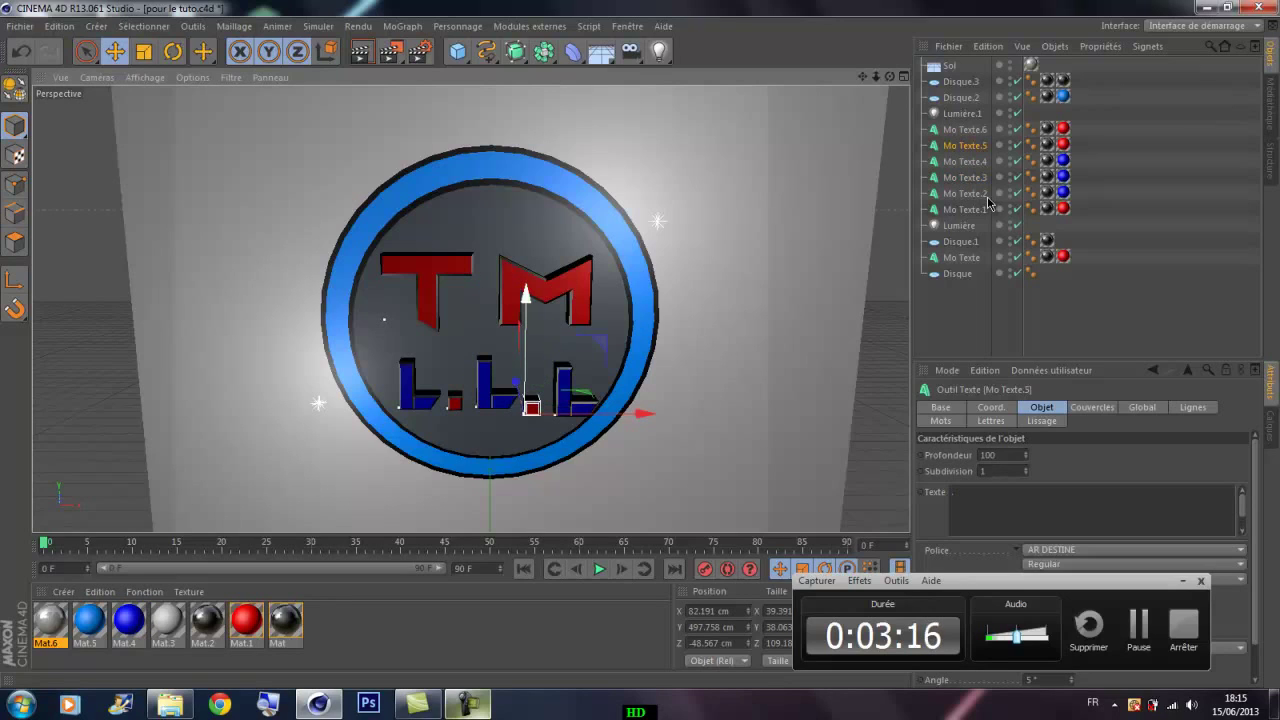
{"action": "left_click_drag", "start_coordinate": [526, 294], "coordinate": [526, 286]}
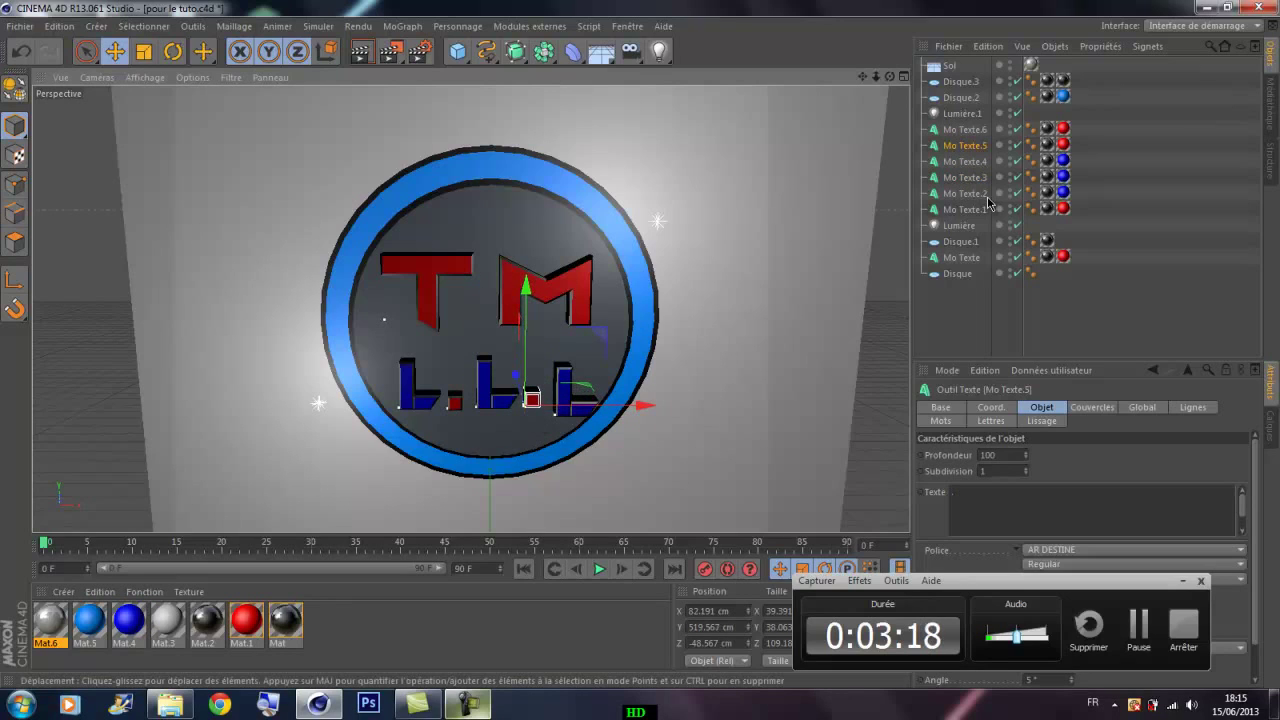
{"action": "left_click_drag", "start_coordinate": [532, 400], "coordinate": [540, 400]}
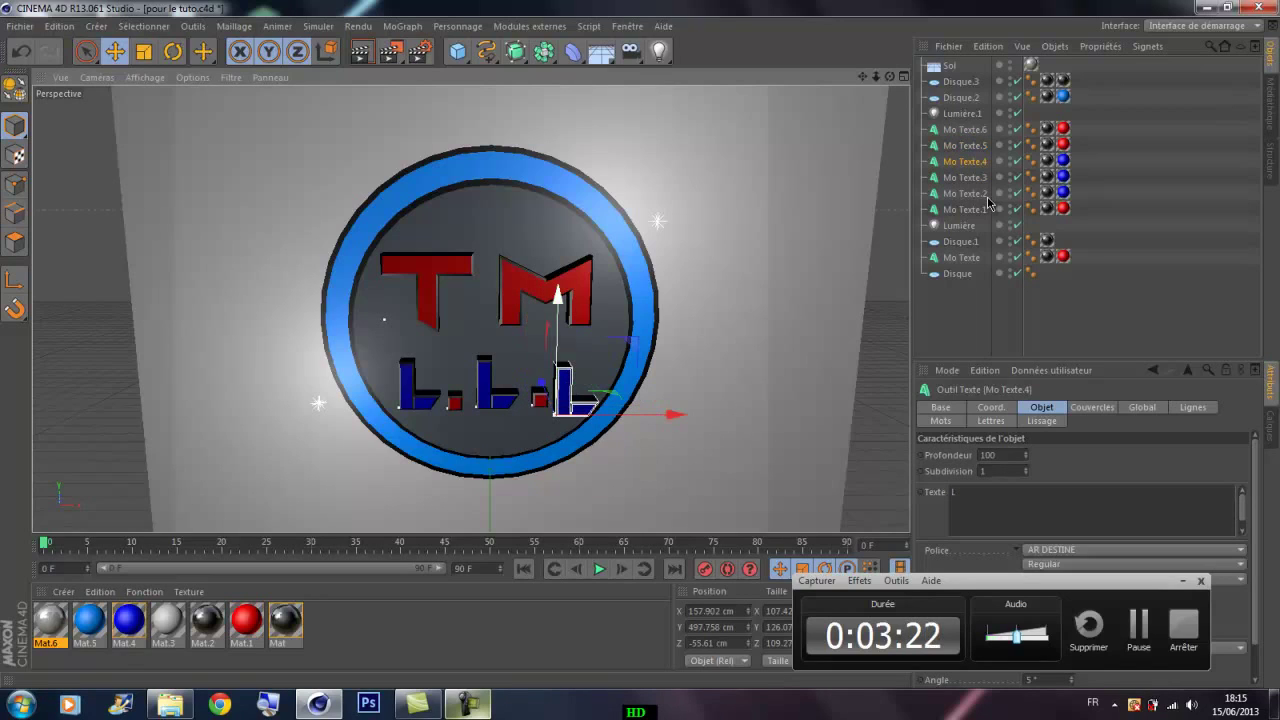
- Move the last blue L to about X 174 cm and Y 515 cm to line it up with the other letters
{"action": "left_click_drag", "start_coordinate": [558, 296], "coordinate": [558, 291]}
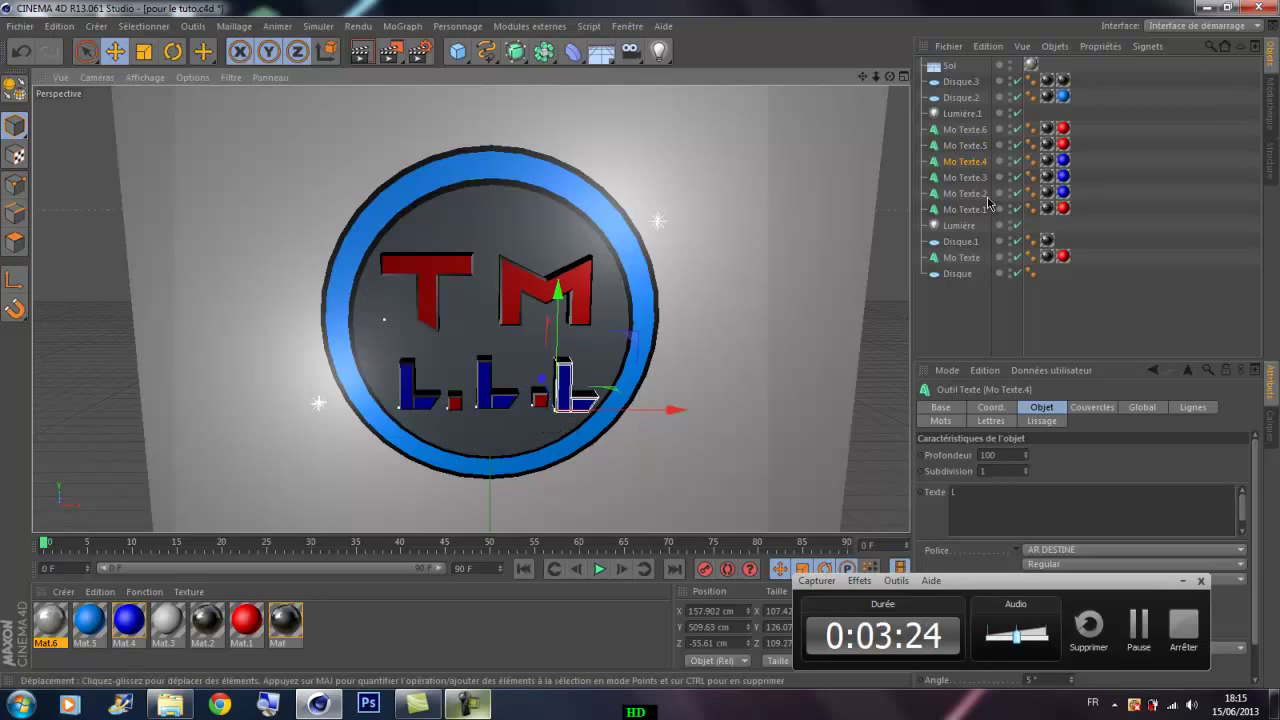
{"action": "left_click_drag", "start_coordinate": [676, 410], "coordinate": [682, 410]}
{"action": "left_click_drag", "start_coordinate": [564, 296], "coordinate": [564, 290]}
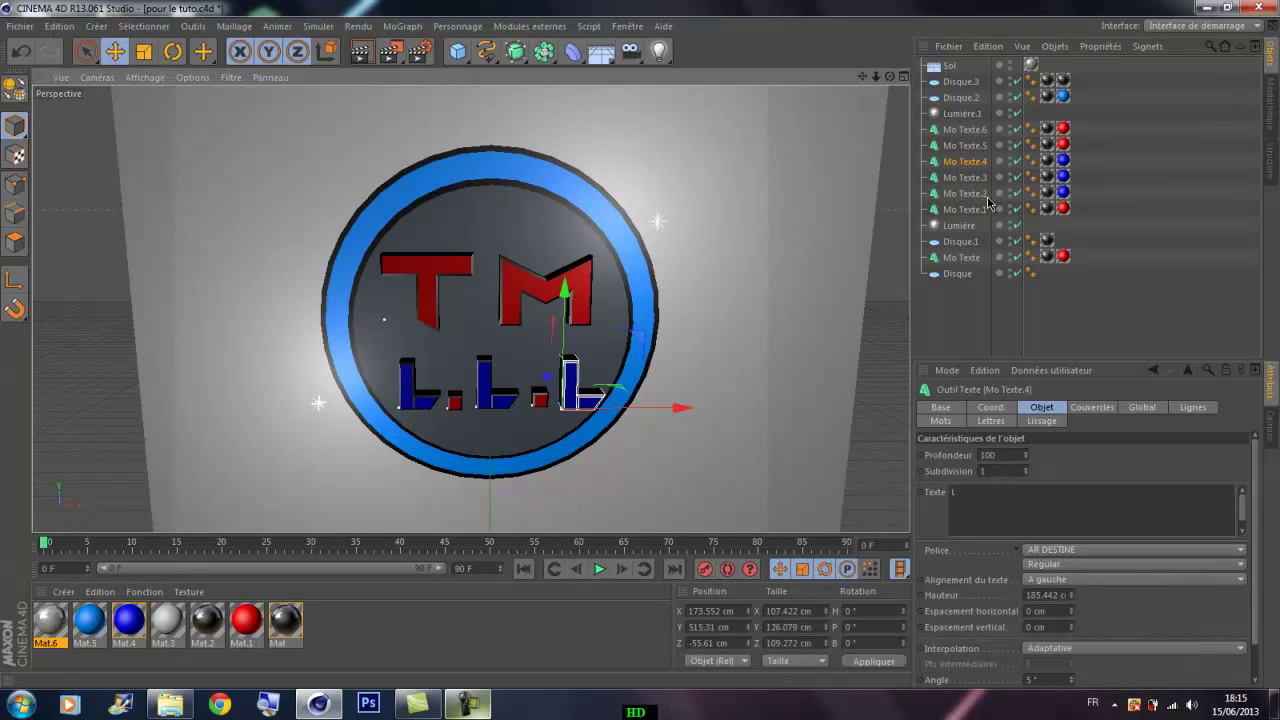
- Shift the Sol backdrop plane along the X axis to about -28 cm
{"action": "left_click", "coordinate": [988, 203]}
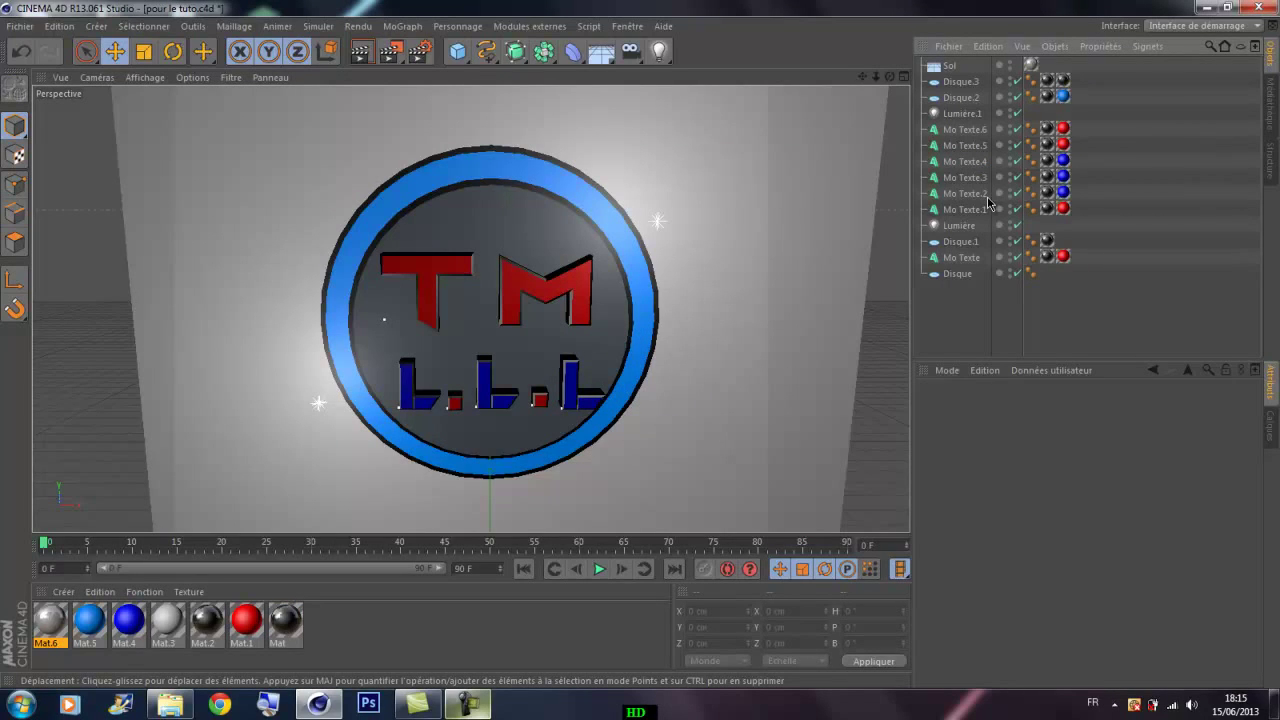
{"action": "left_click", "coordinate": [722, 380]}
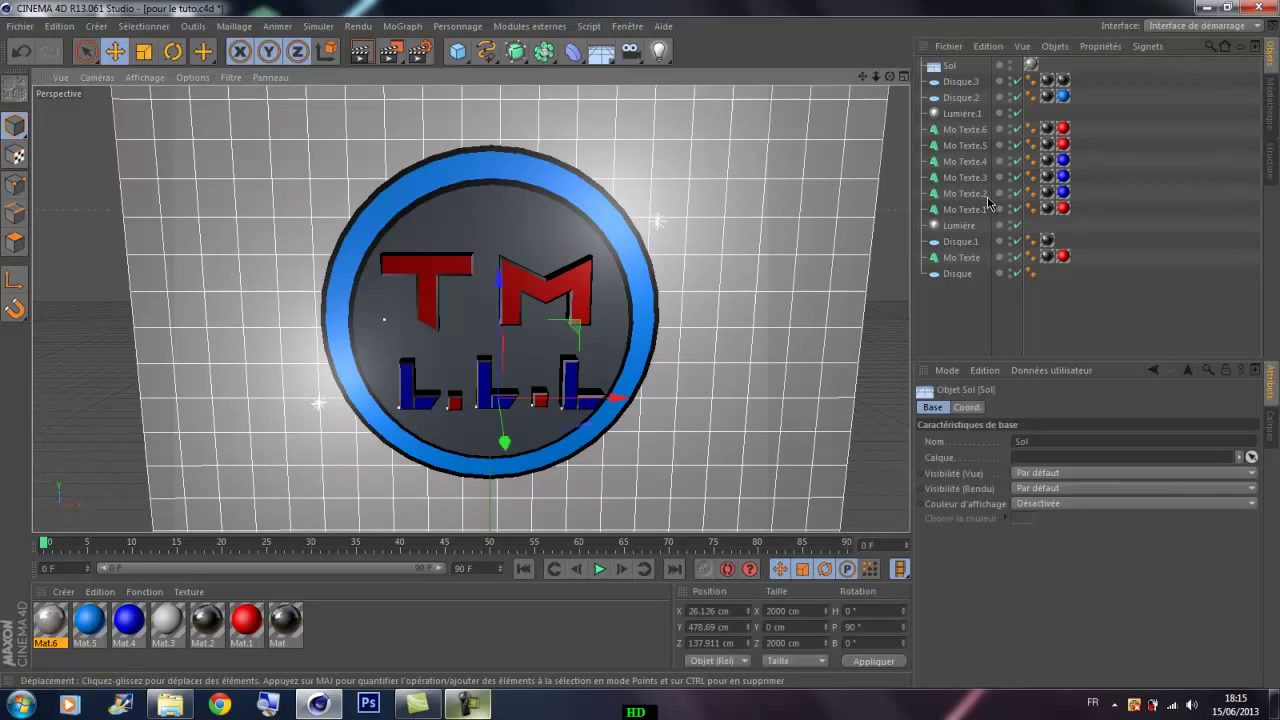
{"action": "left_click_drag", "start_coordinate": [618, 398], "coordinate": [597, 398]}
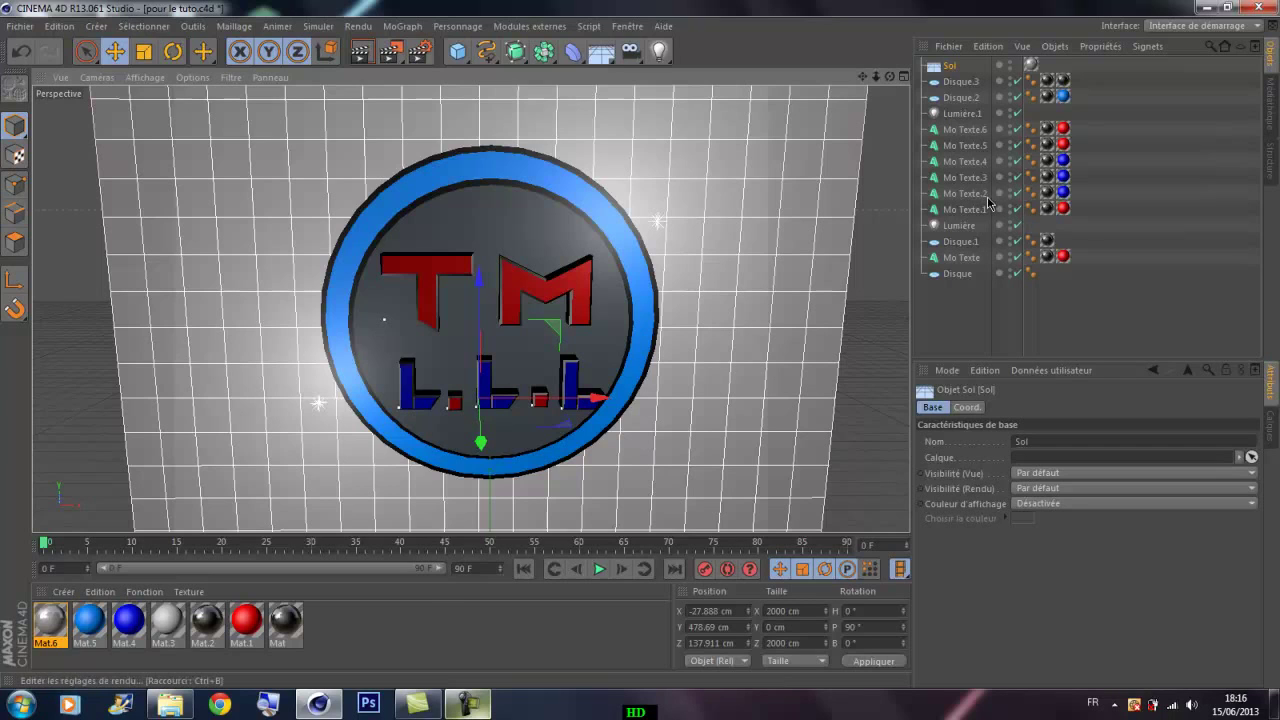
- Set the render output to the 1280 x 1024 screen preset
{"action": "key", "text": "ctrl+b"}
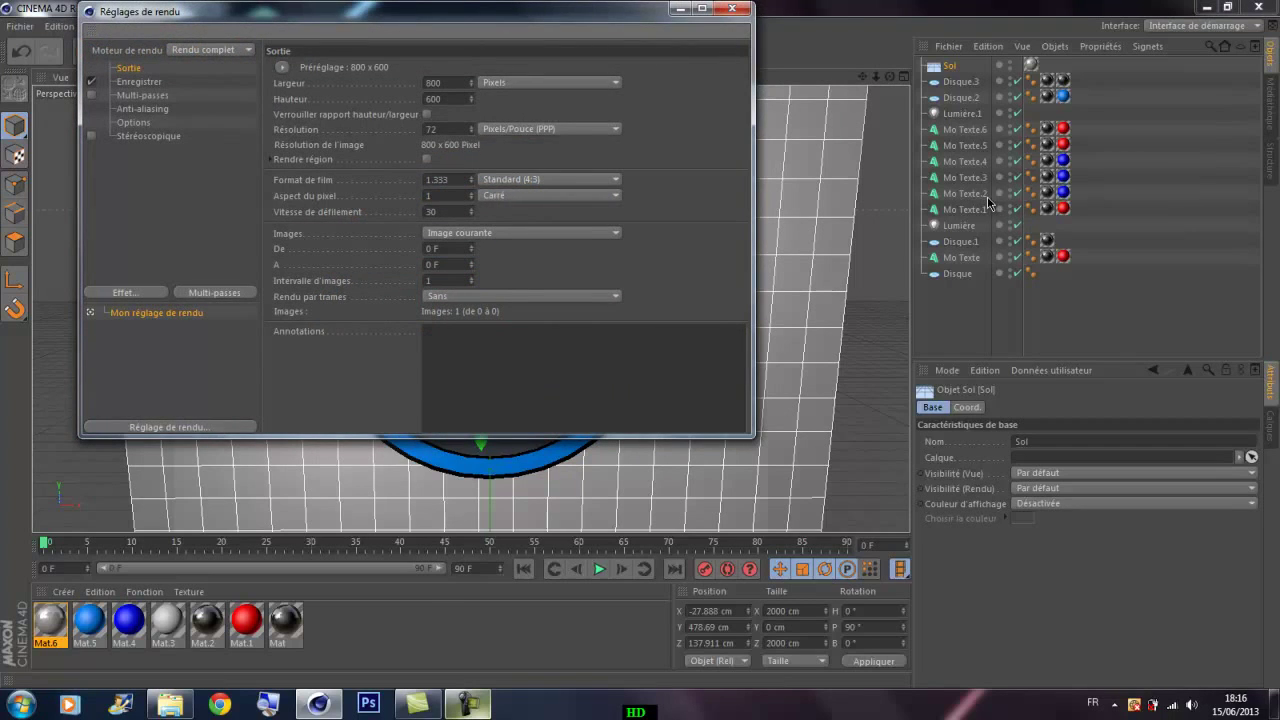
{"action": "left_click", "coordinate": [282, 67]}
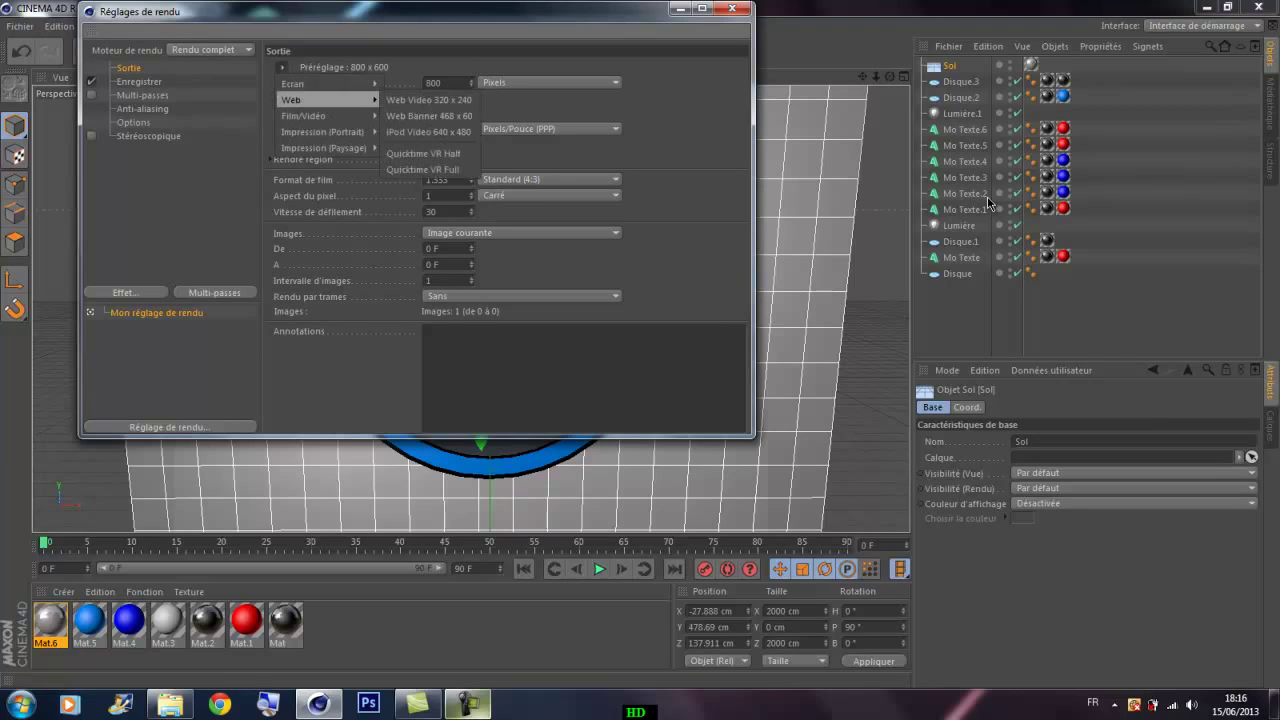
{"action": "mouse_move", "coordinate": [310, 84]}
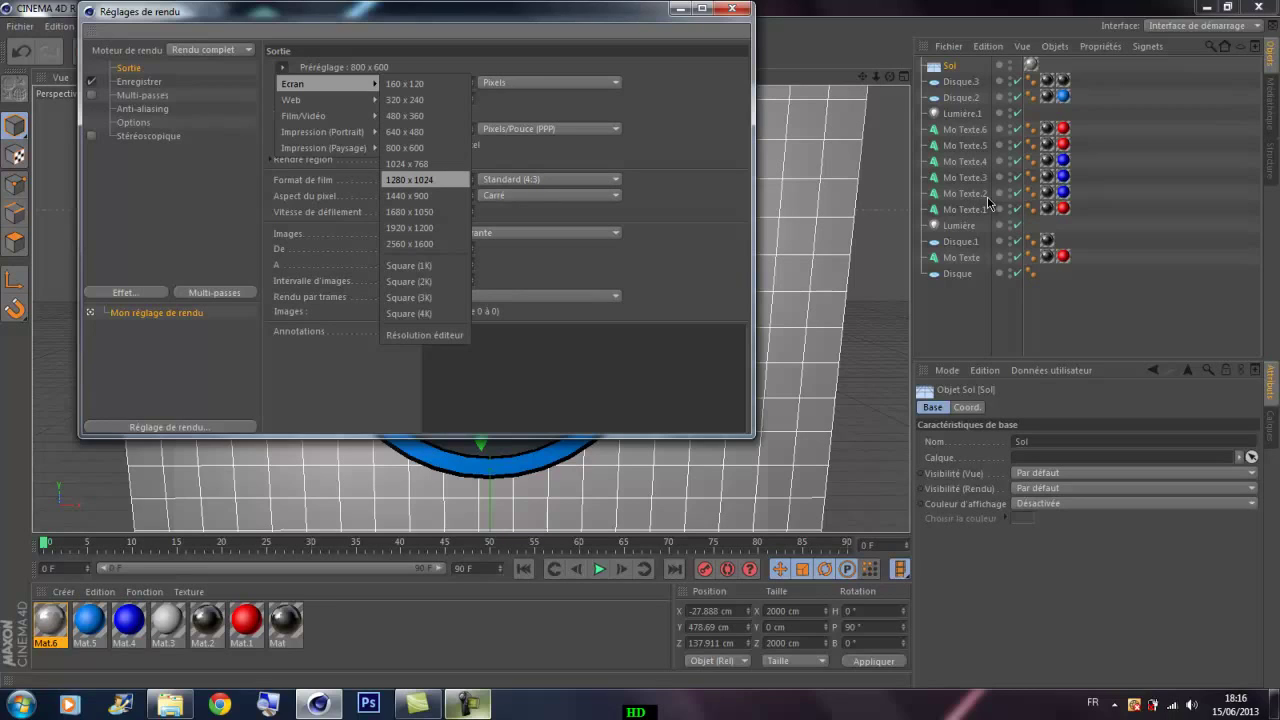
{"action": "left_click", "coordinate": [409, 179]}
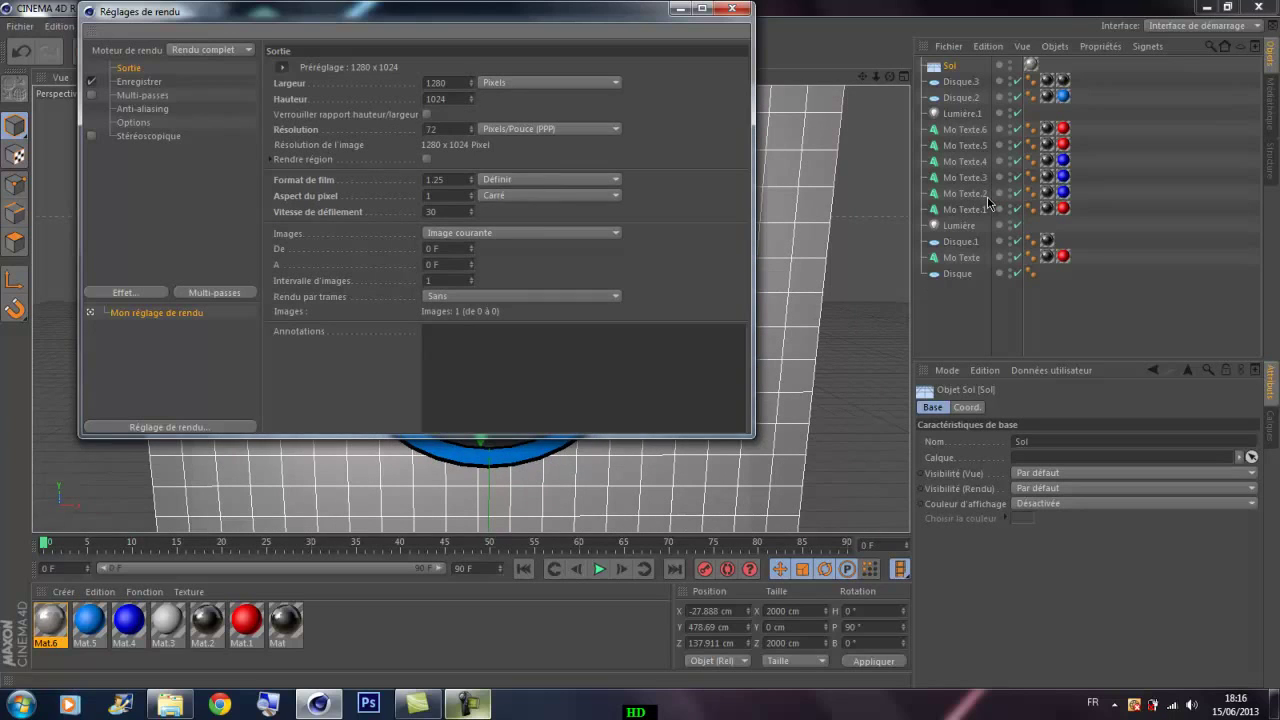
{"action": "left_click", "coordinate": [680, 9]}
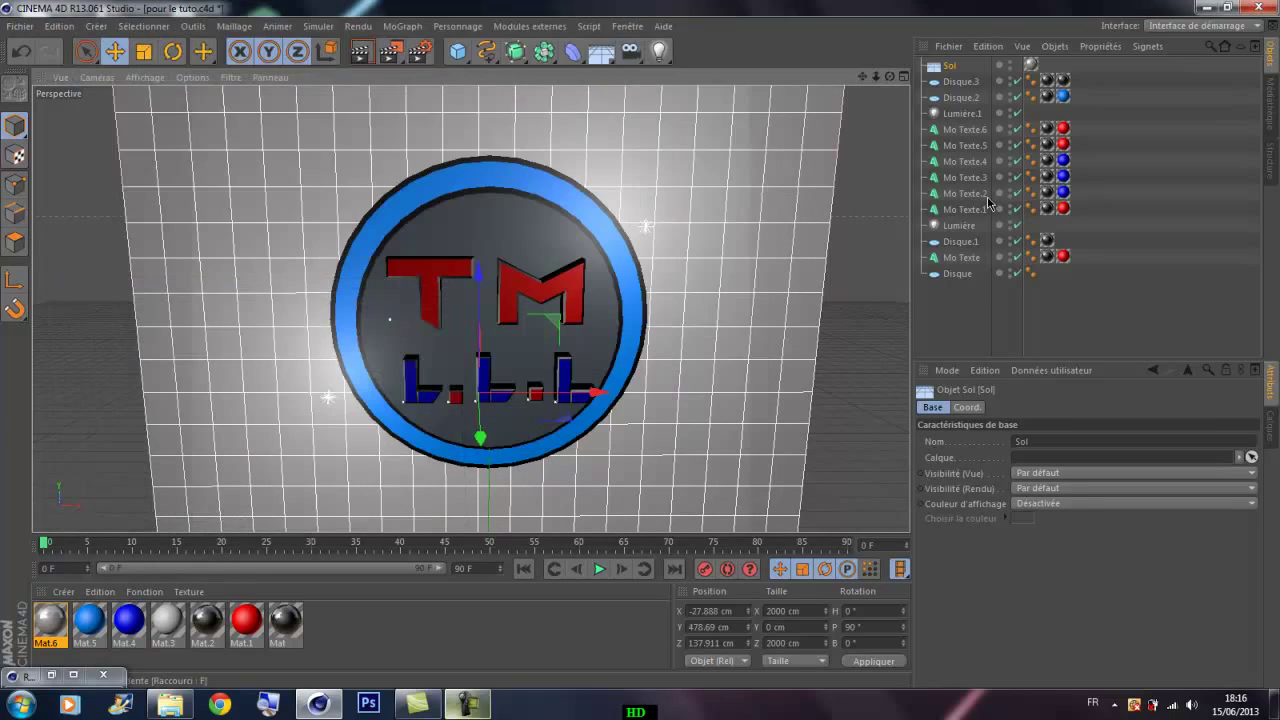
{"action": "left_click", "coordinate": [103, 675]}
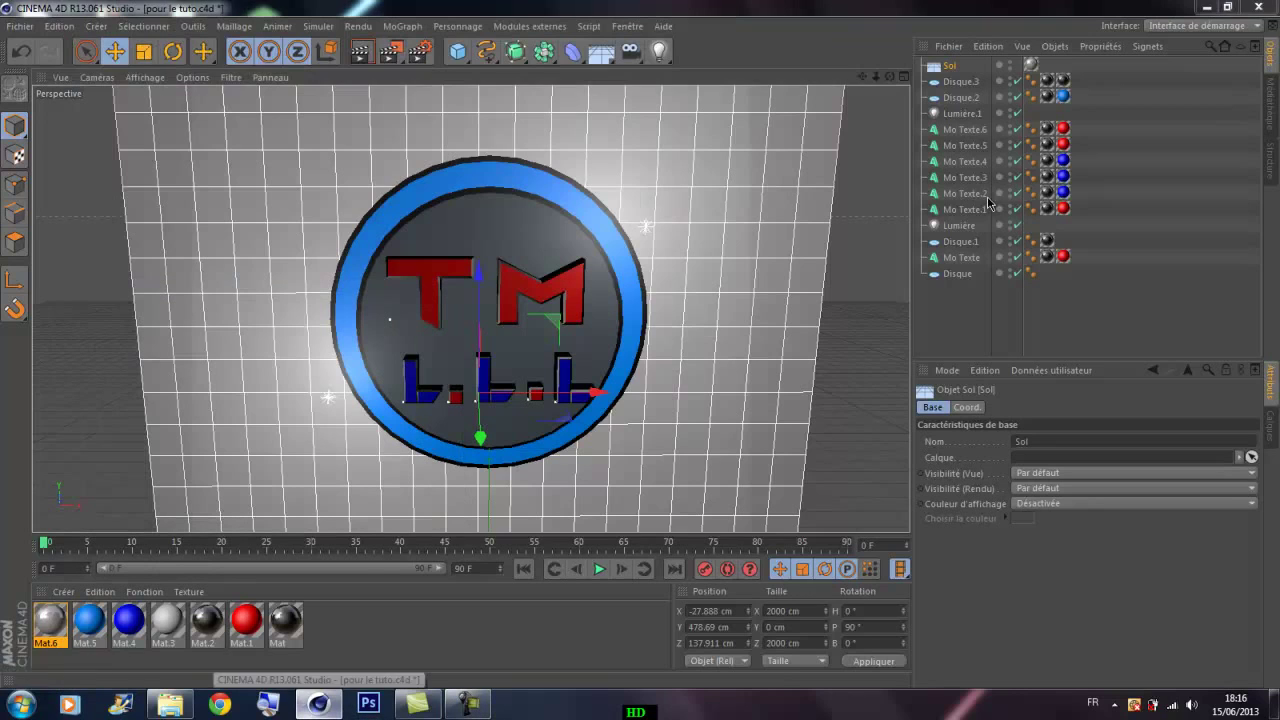
- Configure the render to save as tuto in the "video de met intro" folder, in PNG format
{"action": "left_click", "coordinate": [318, 704]}
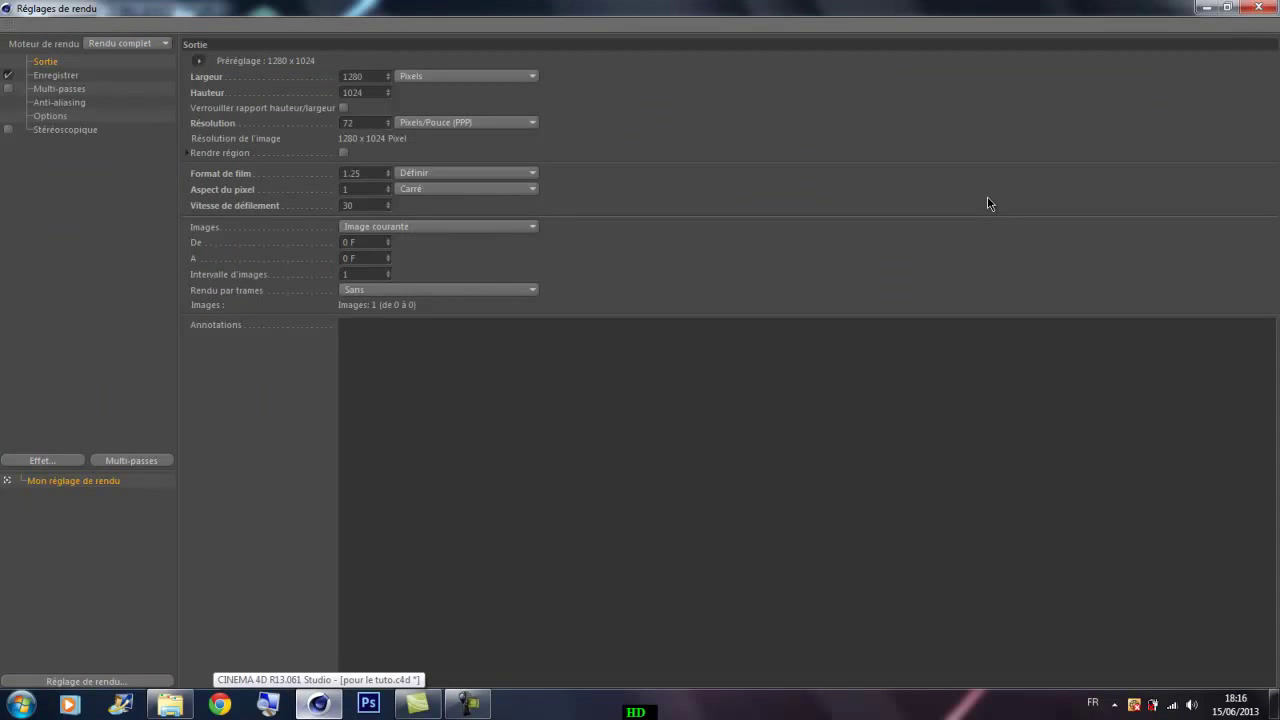
{"action": "left_click", "coordinate": [55, 75]}
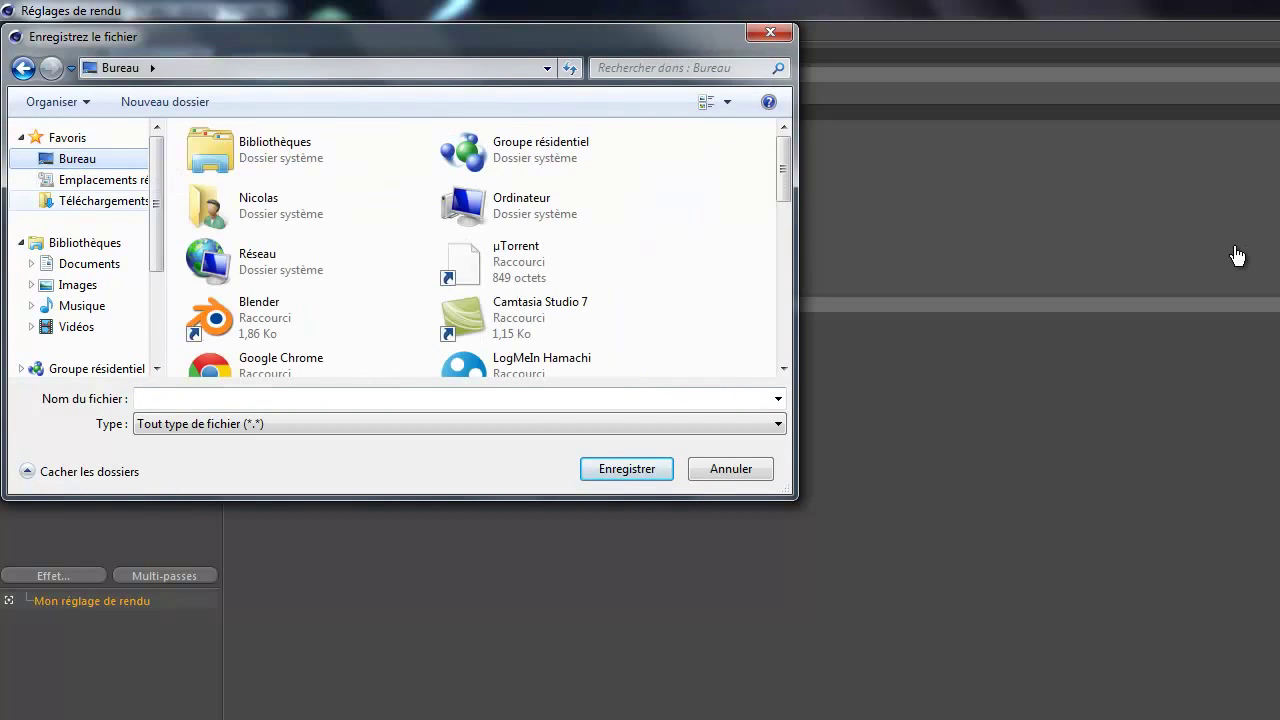
{"action": "key", "text": "alt+Left"}
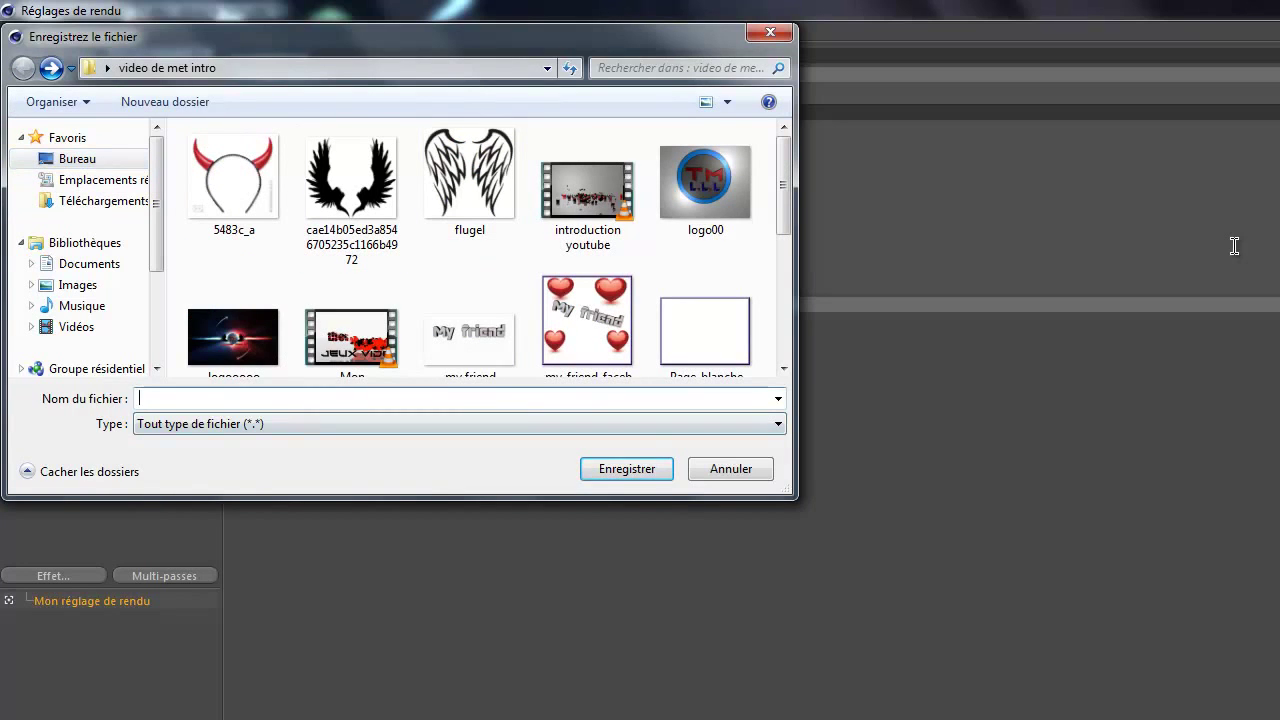
{"action": "type", "text": "tuto"}
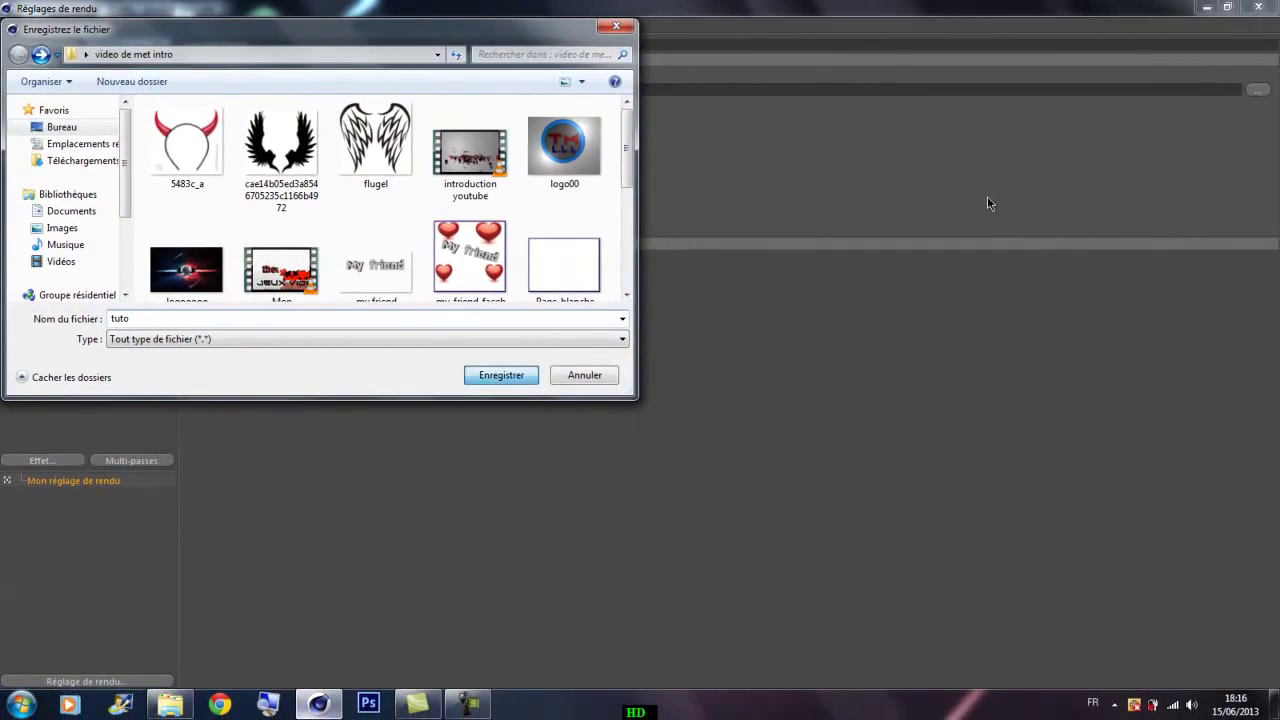
{"action": "key", "text": "Return"}
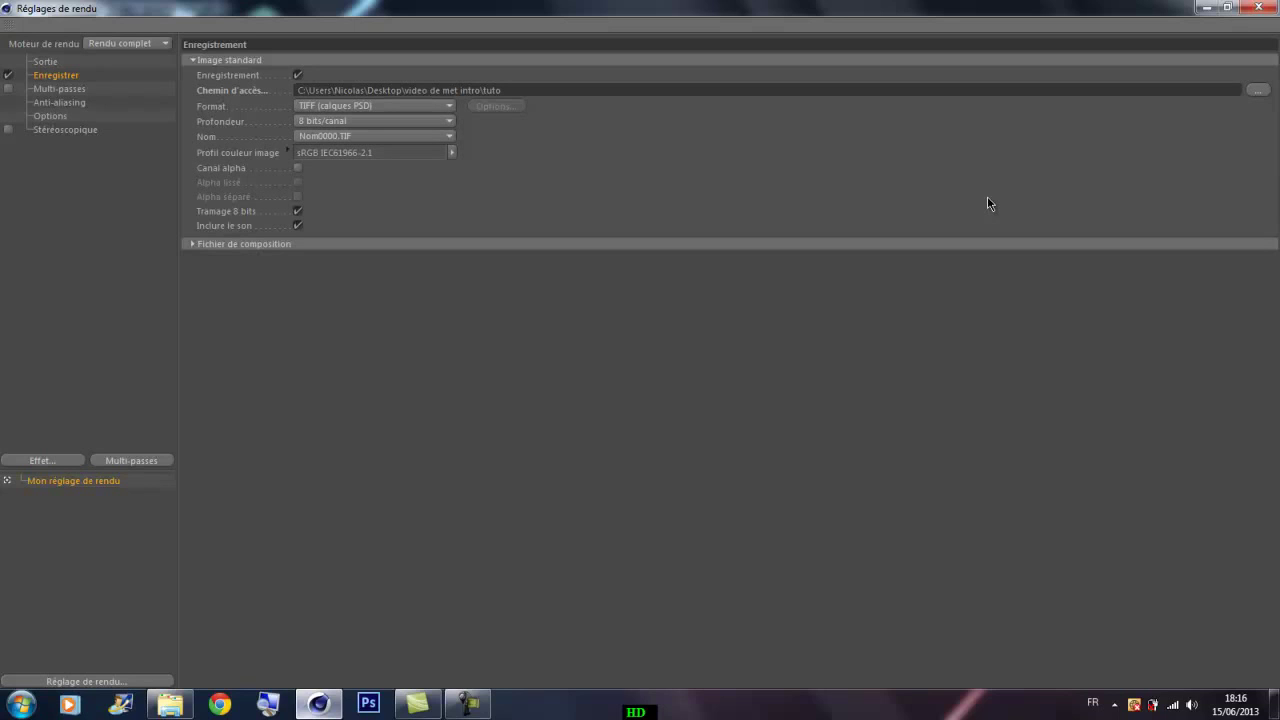
{"action": "left_click", "coordinate": [375, 106]}
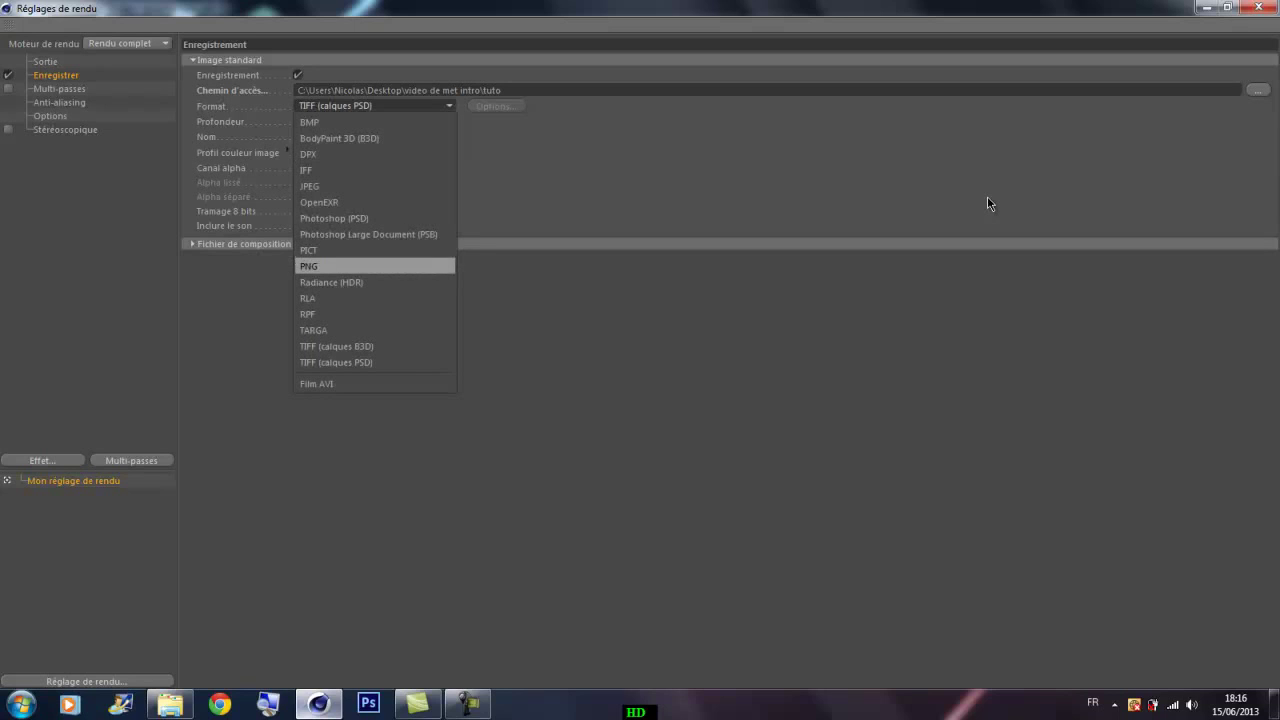
{"action": "left_click", "coordinate": [375, 266]}
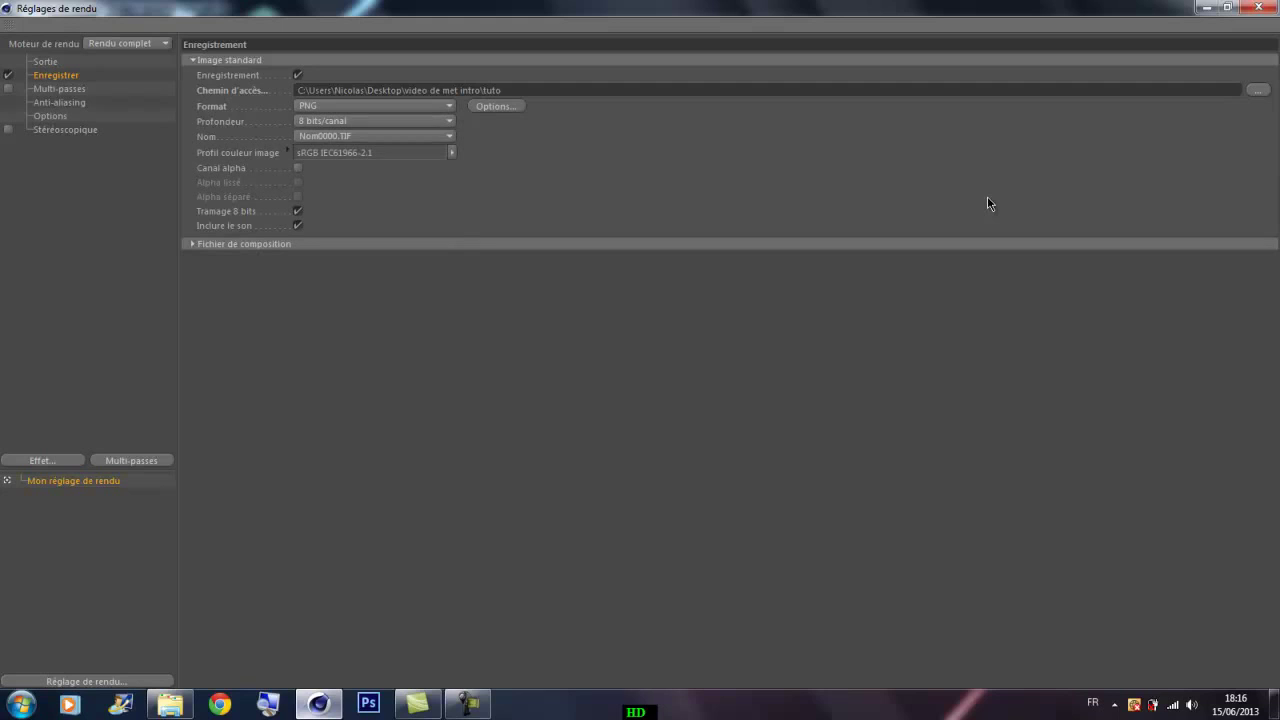
- Set the render's anti-aliasing to Au mieux with the Image fixe filter, and close the render settings
{"action": "left_click", "coordinate": [59, 102]}
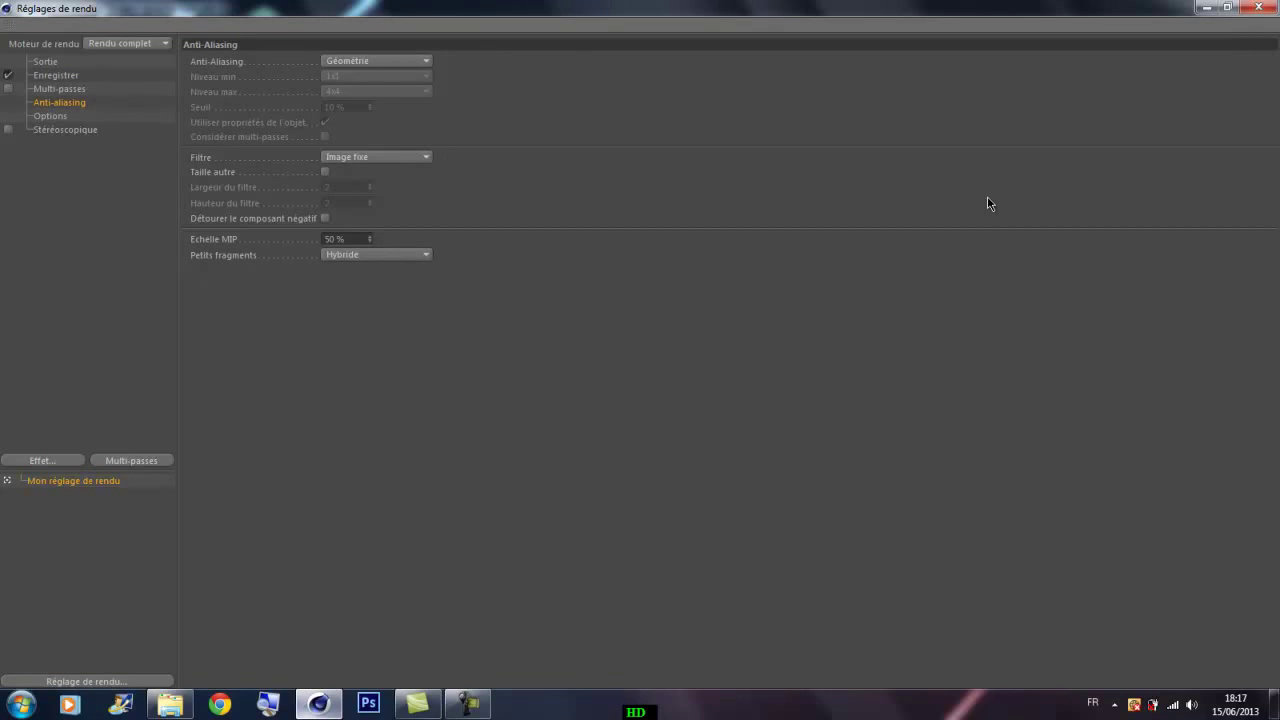
{"action": "left_click", "coordinate": [376, 61]}
{"action": "left_click", "coordinate": [360, 105]}
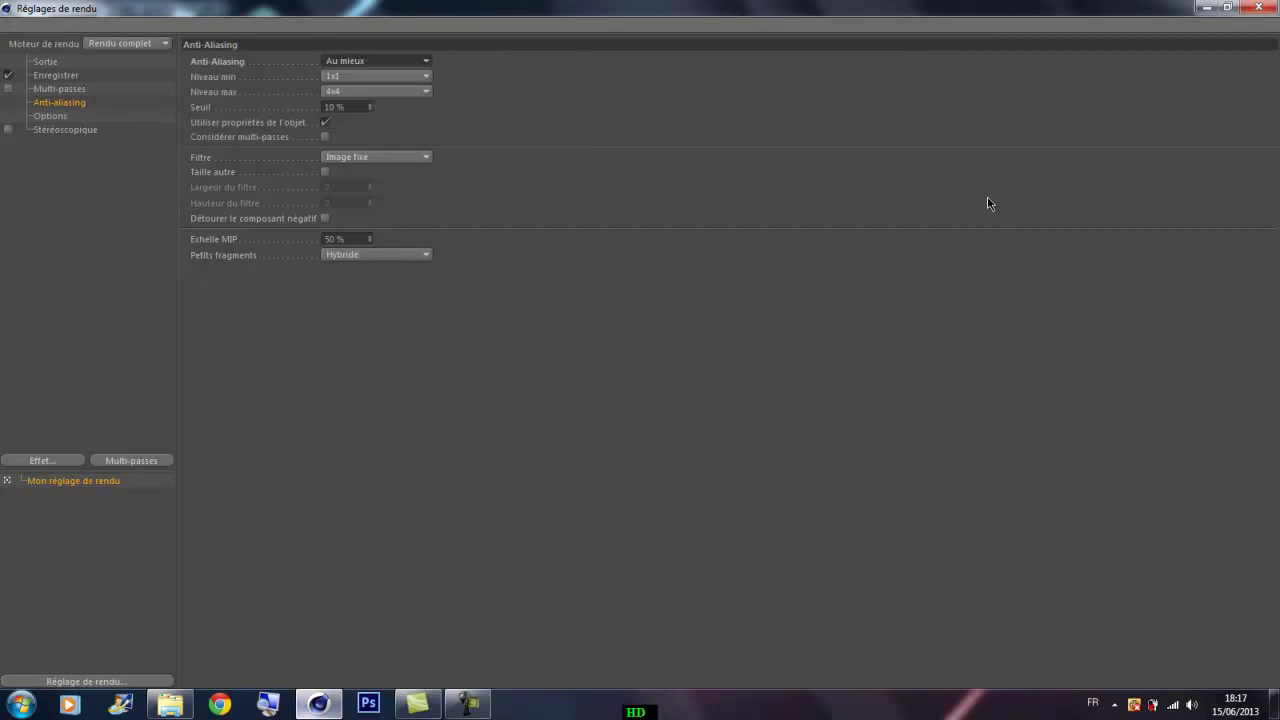
{"action": "left_click", "coordinate": [376, 157]}
{"action": "left_click", "coordinate": [348, 173]}
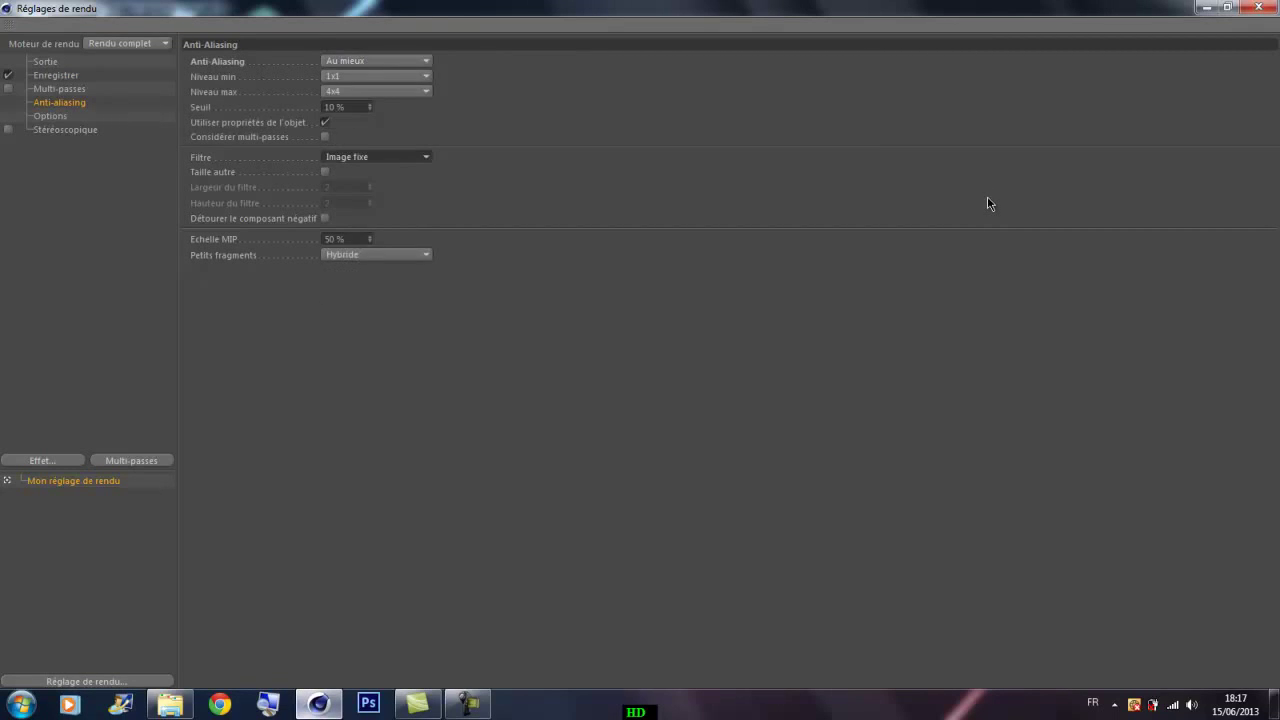
{"action": "left_click", "coordinate": [59, 88]}
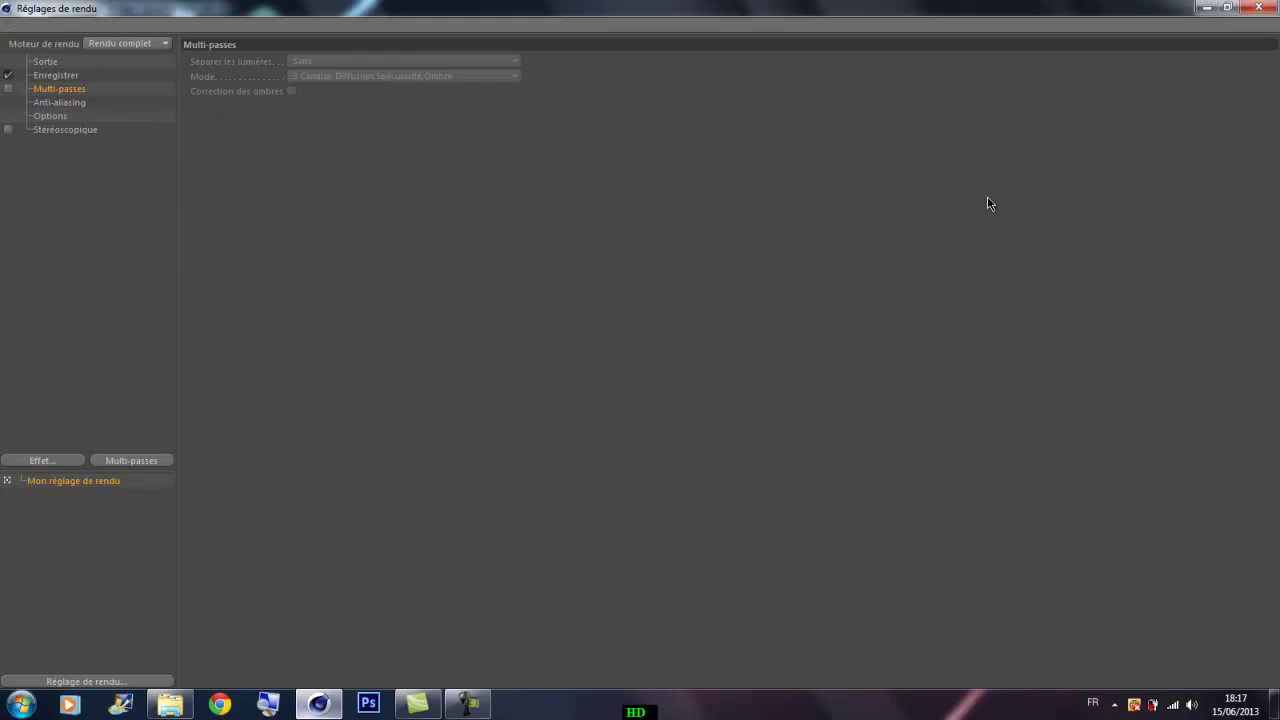
{"action": "left_click", "coordinate": [56, 75]}
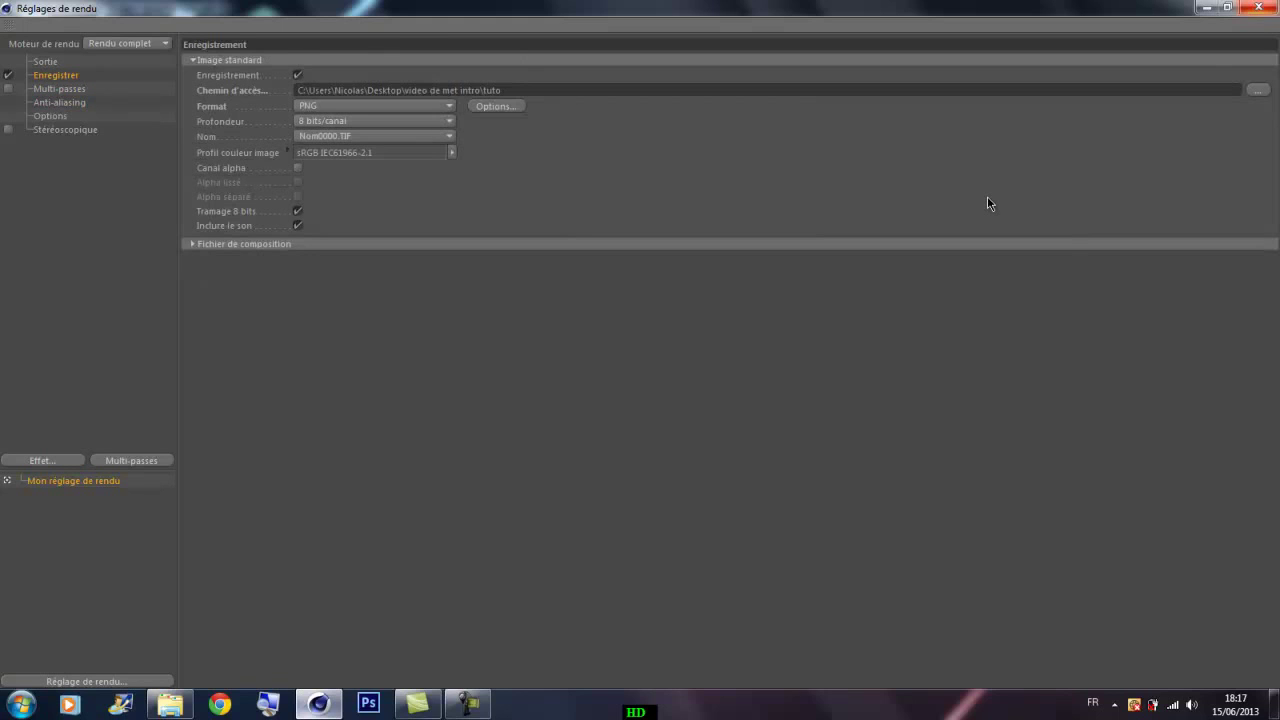
{"action": "left_click", "coordinate": [319, 704]}
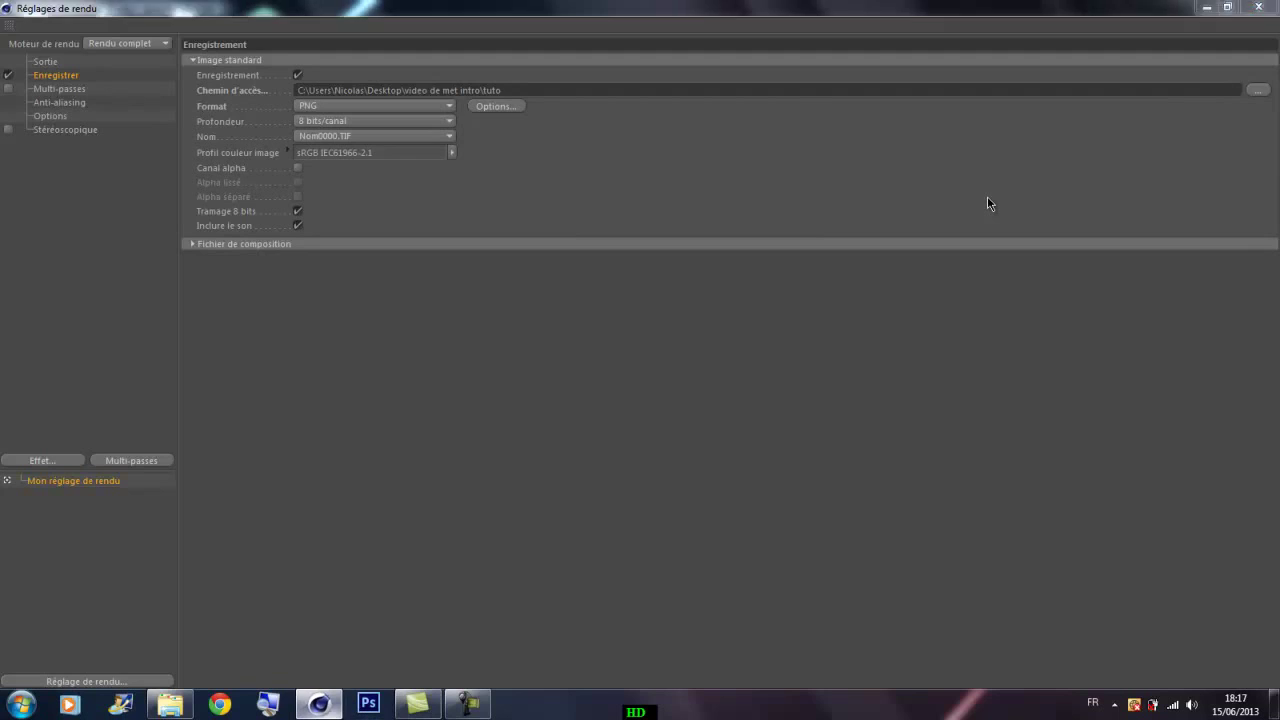
{"action": "left_click", "coordinate": [319, 704]}
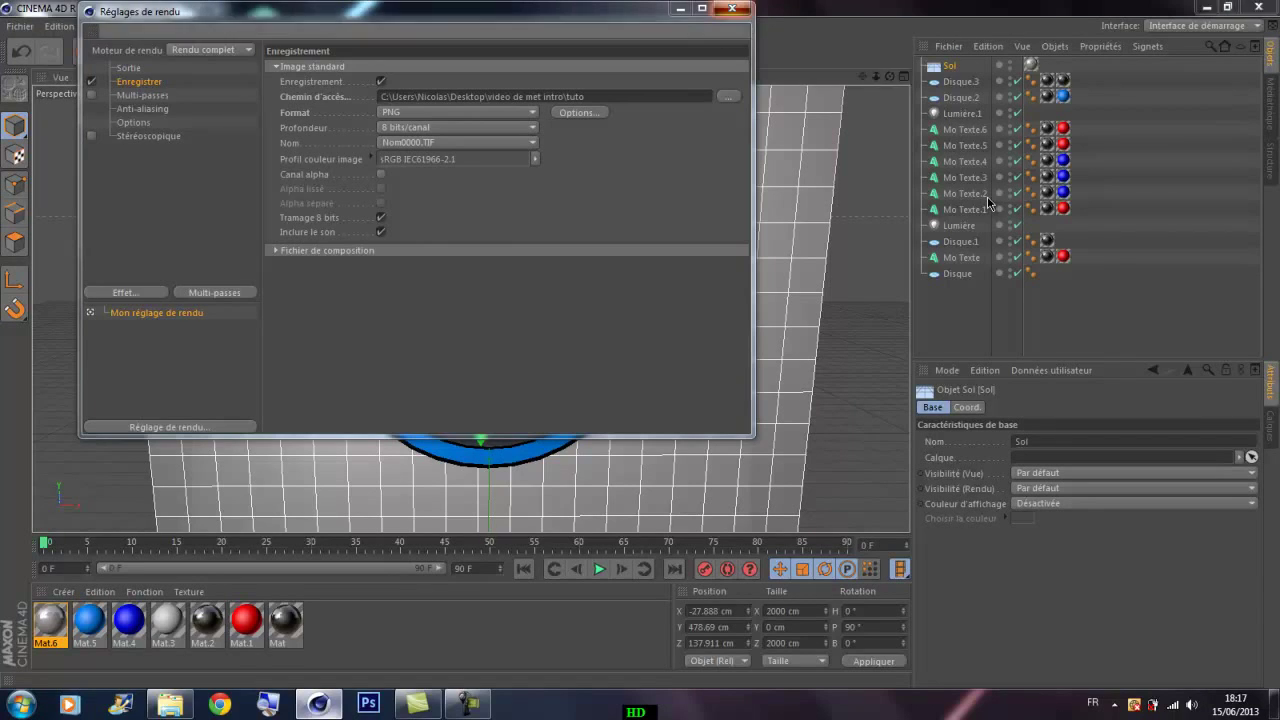
{"action": "left_click", "coordinate": [733, 8]}
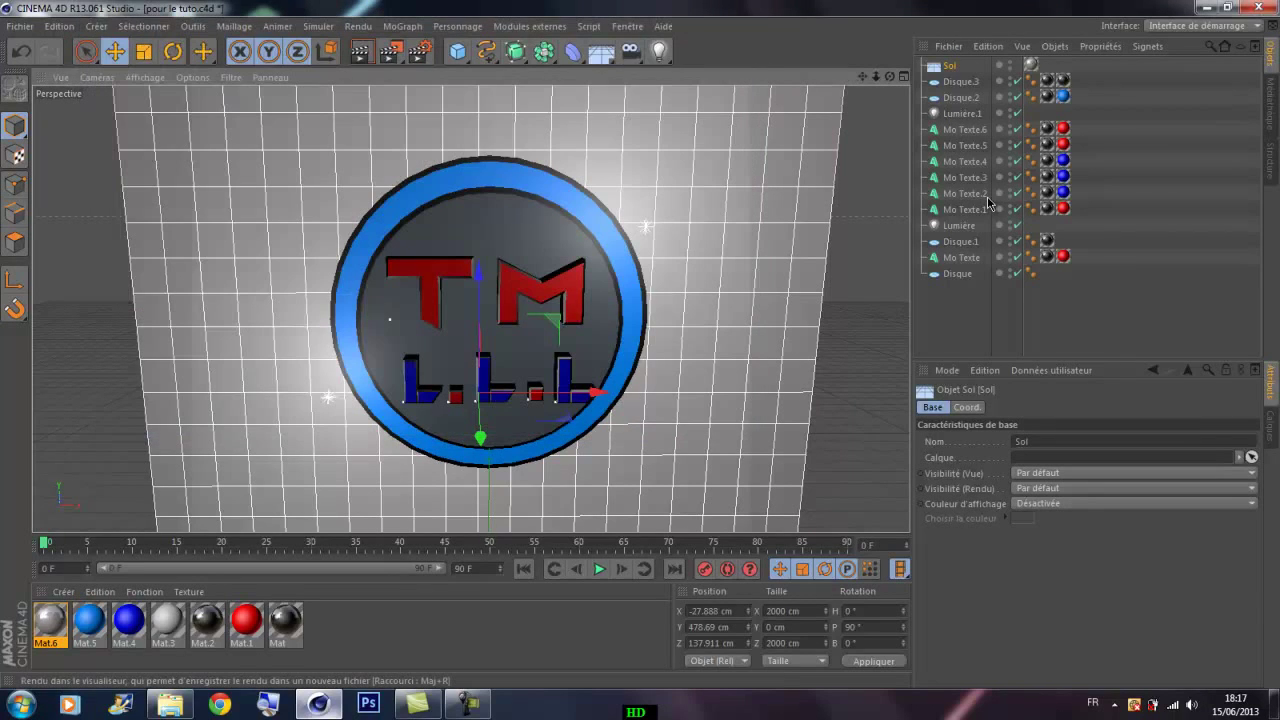
{"action": "left_click", "coordinate": [391, 51]}
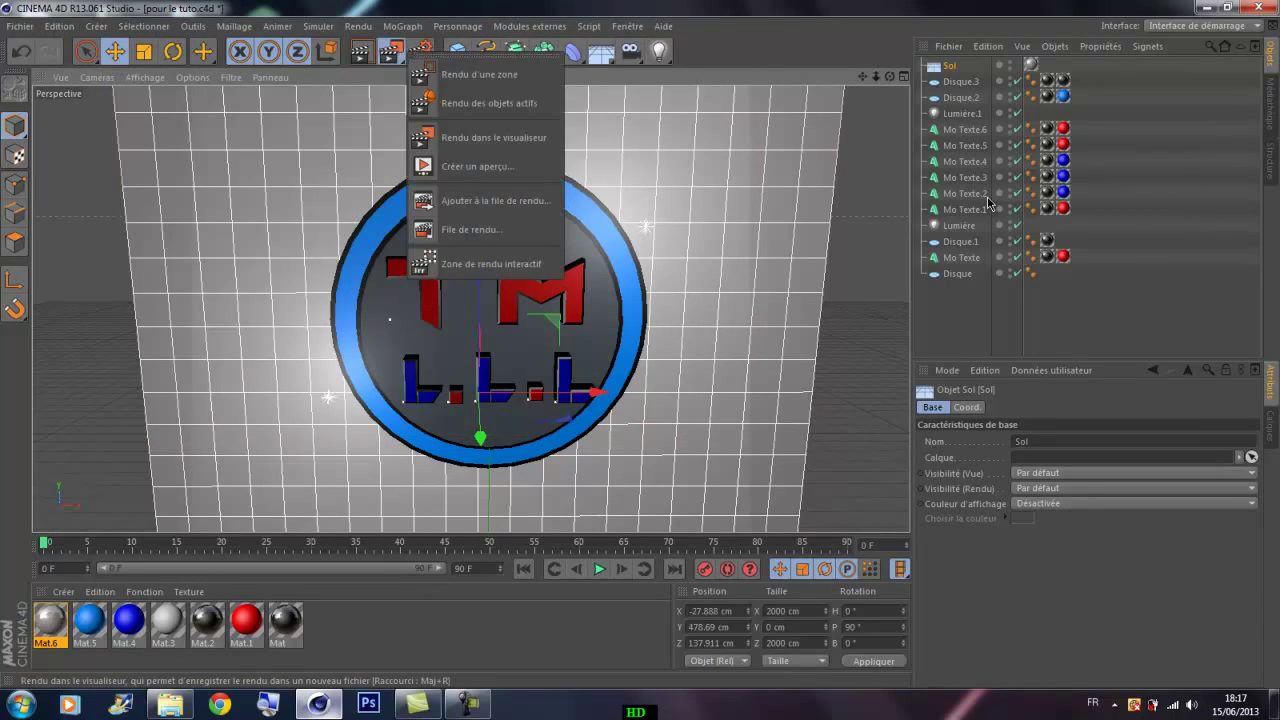
{"action": "left_click", "coordinate": [391, 51]}
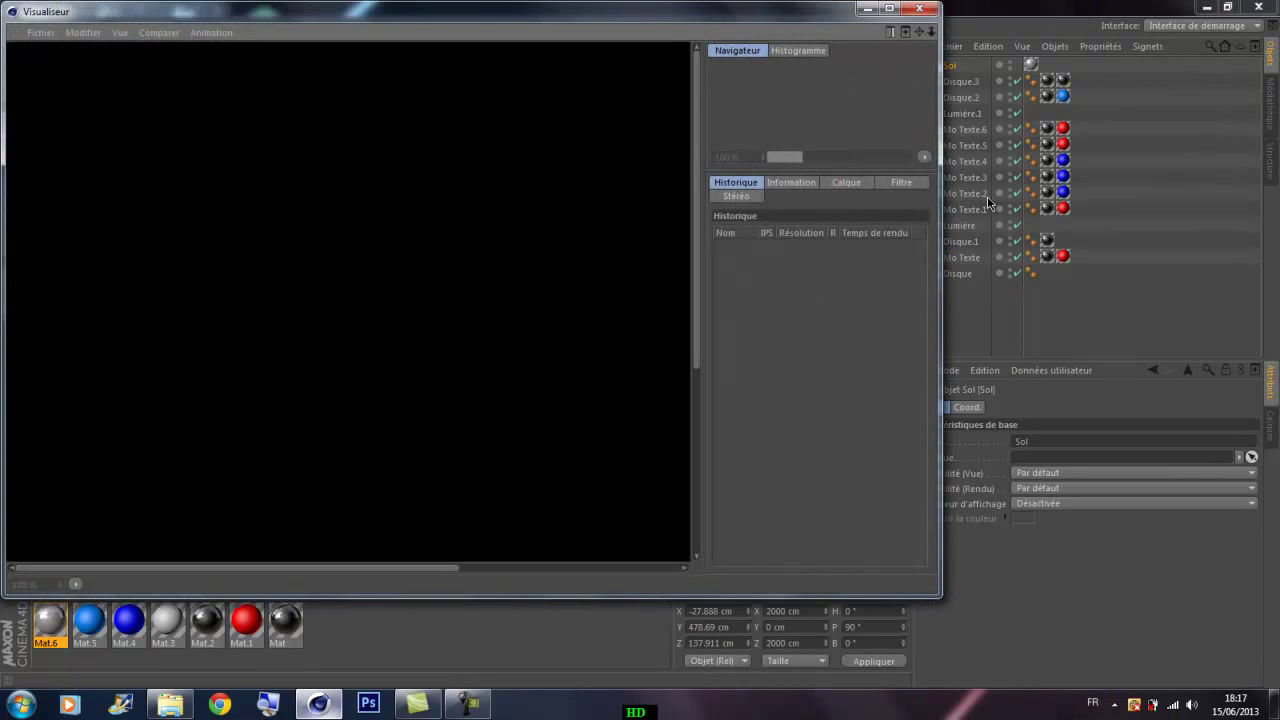
{"action": "left_click_drag", "start_coordinate": [400, 11], "coordinate": [481, 23]}
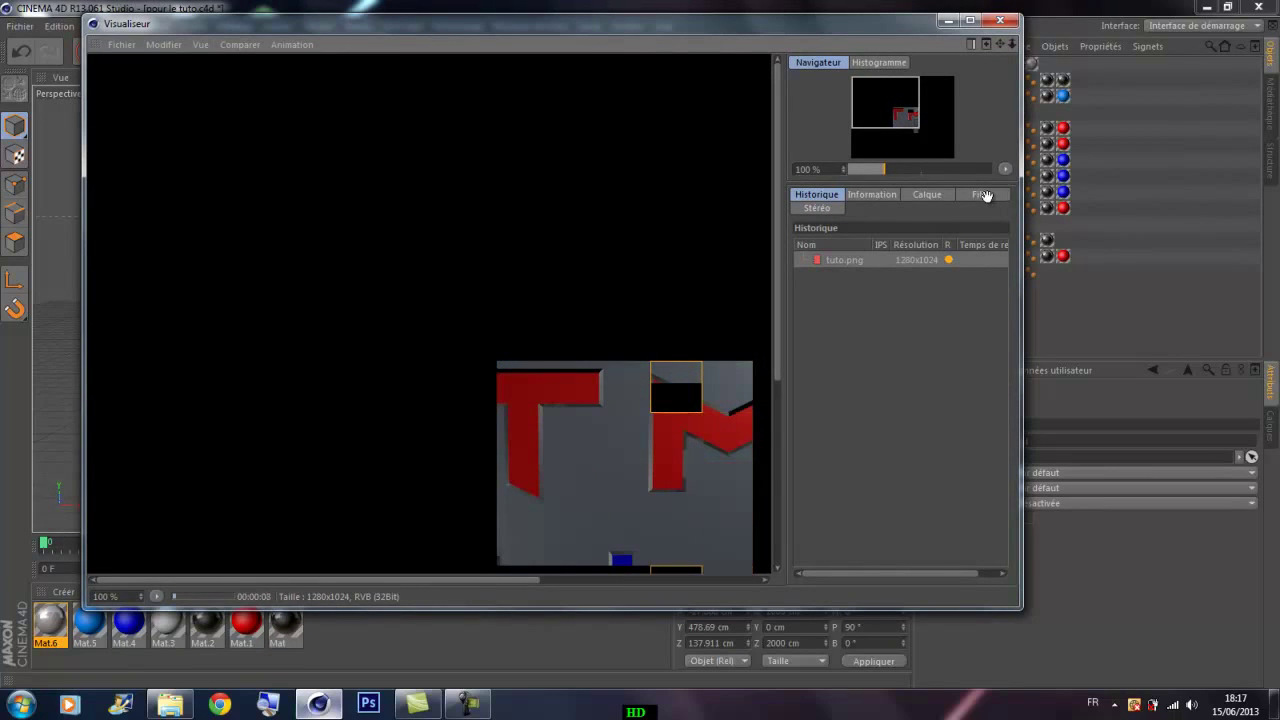
{"action": "key", "text": "Escape"}
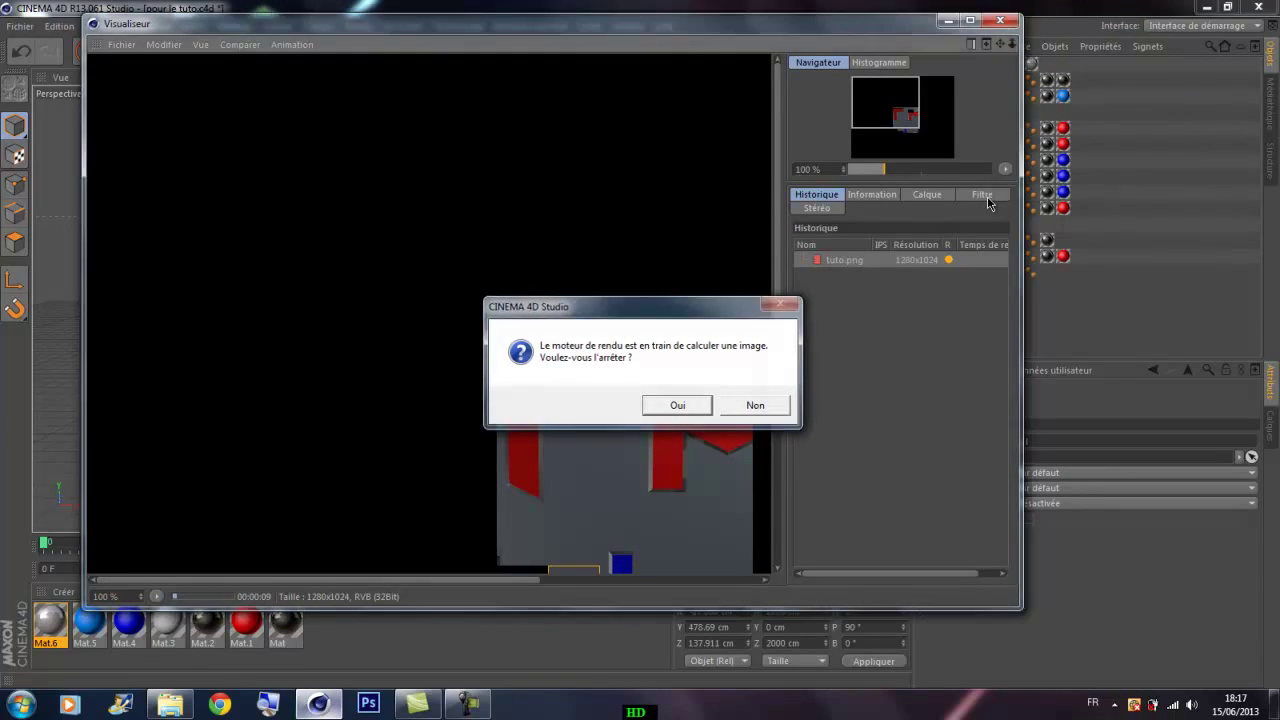
{"action": "key", "text": "Return"}
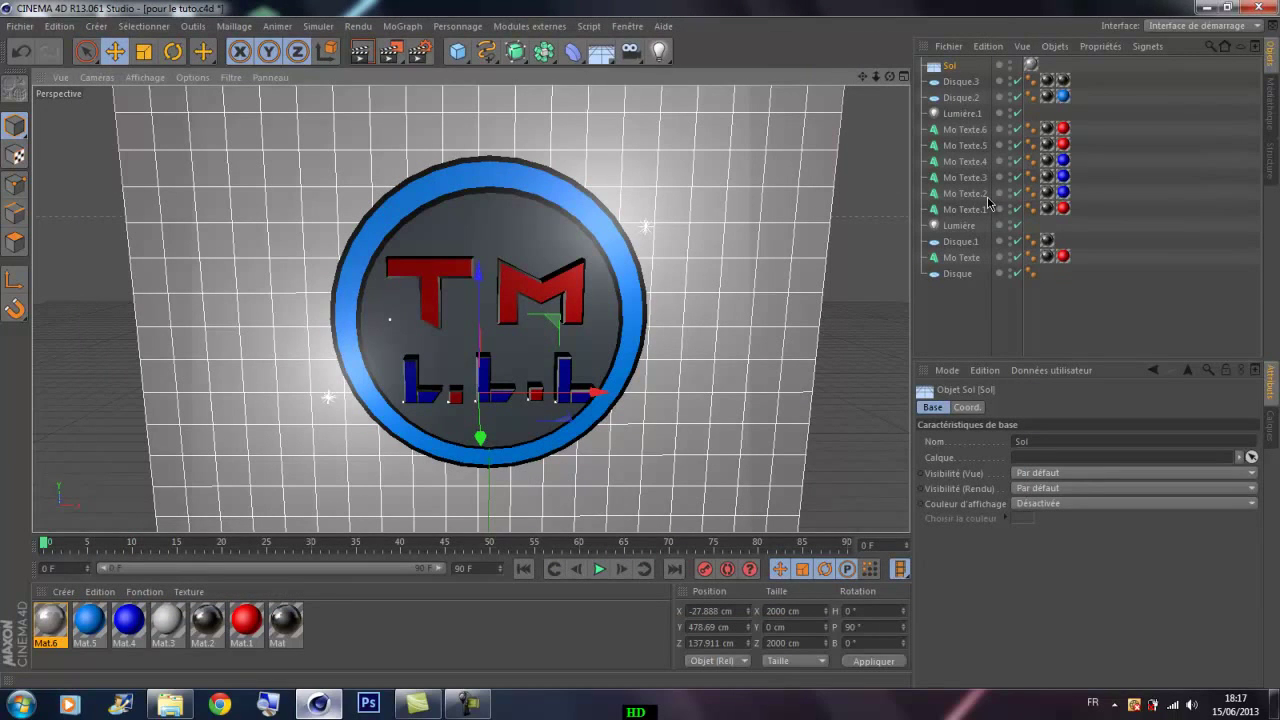
- Create a new material and set its colour to near-black, RGB 5, 5, 5
{"action": "key", "text": "ctrl+n"}
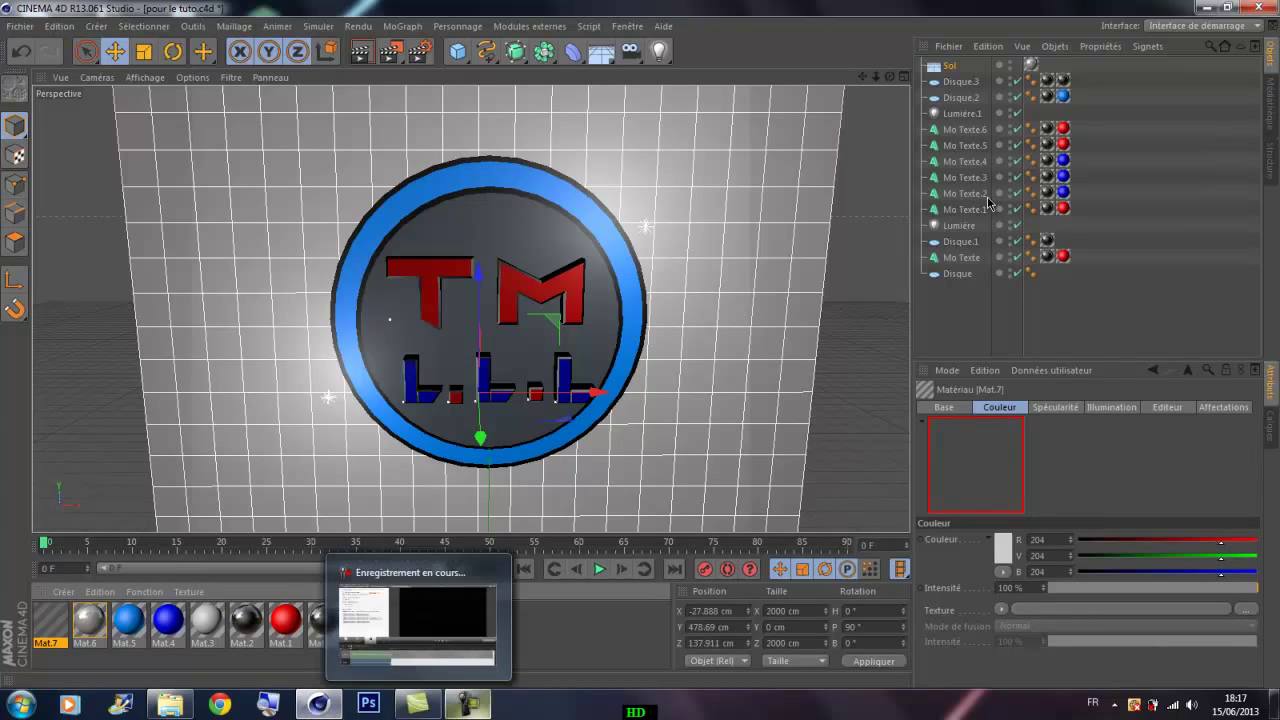
{"action": "left_click", "coordinate": [467, 703]}
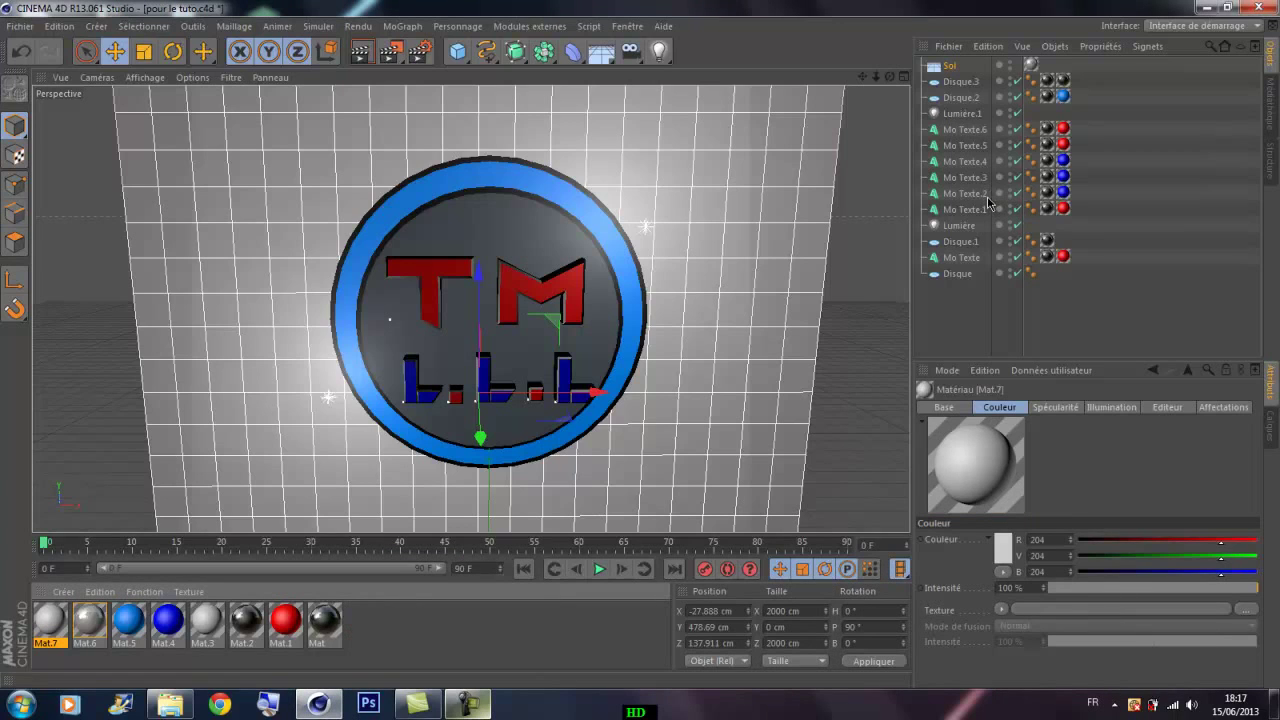
{"action": "left_click", "coordinate": [467, 703]}
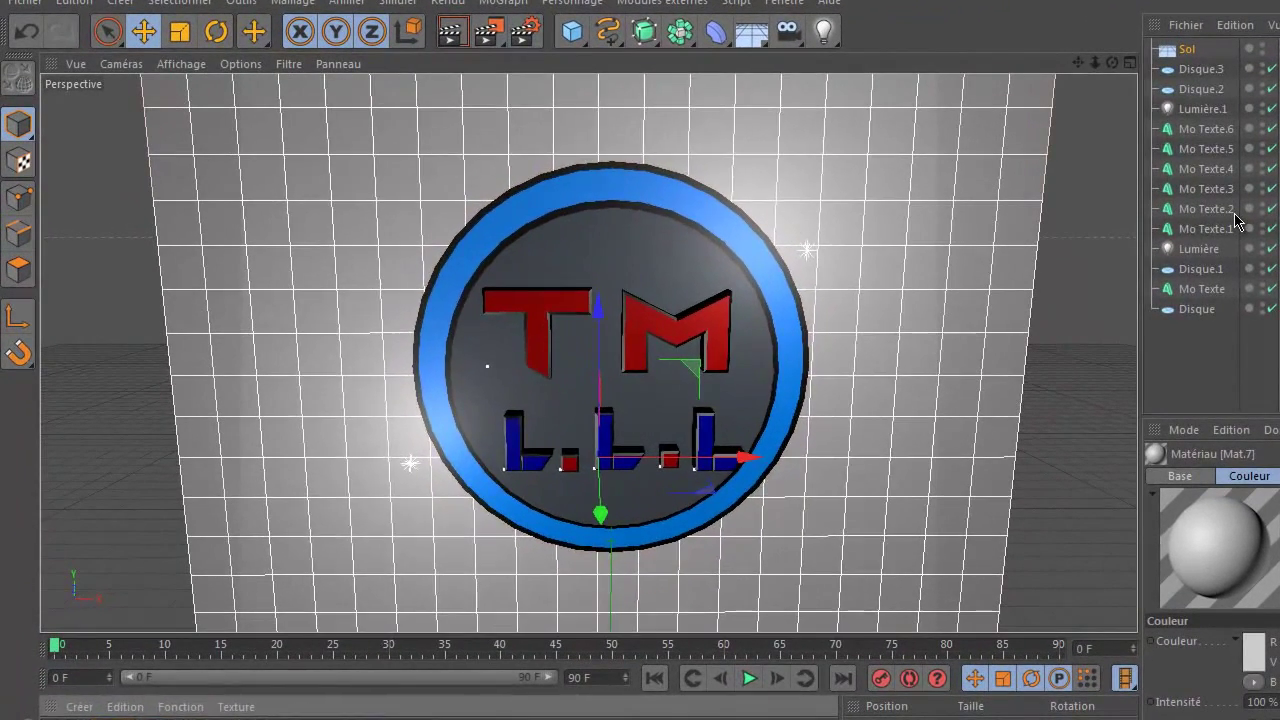
{"action": "double_click", "coordinate": [50, 621]}
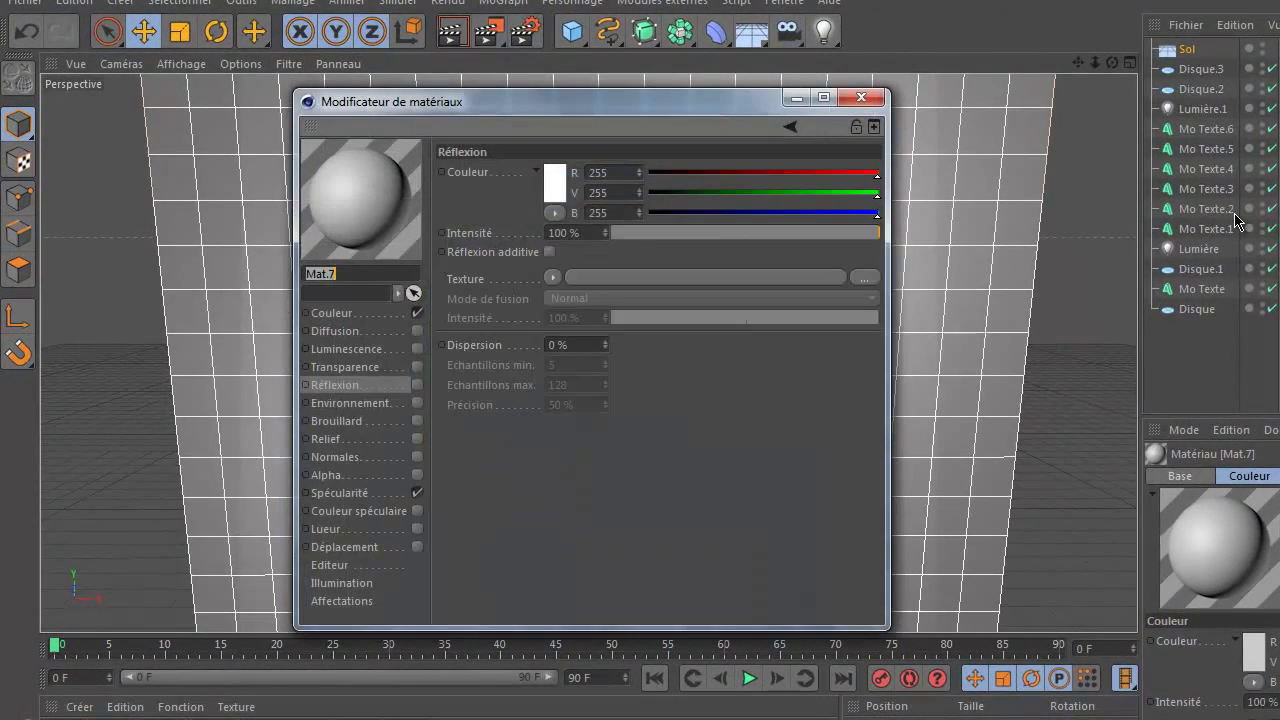
{"action": "left_click", "coordinate": [332, 313]}
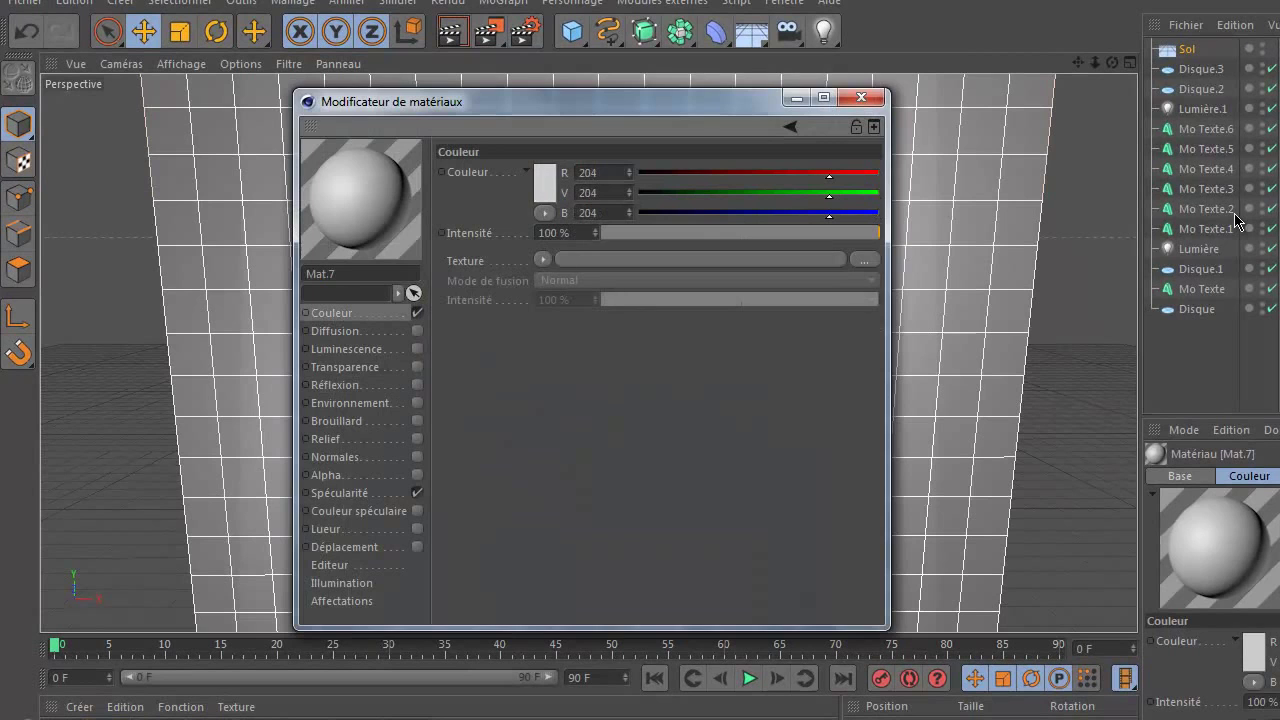
{"action": "left_click", "coordinate": [546, 186]}
{"action": "left_click", "coordinate": [429, 219]}
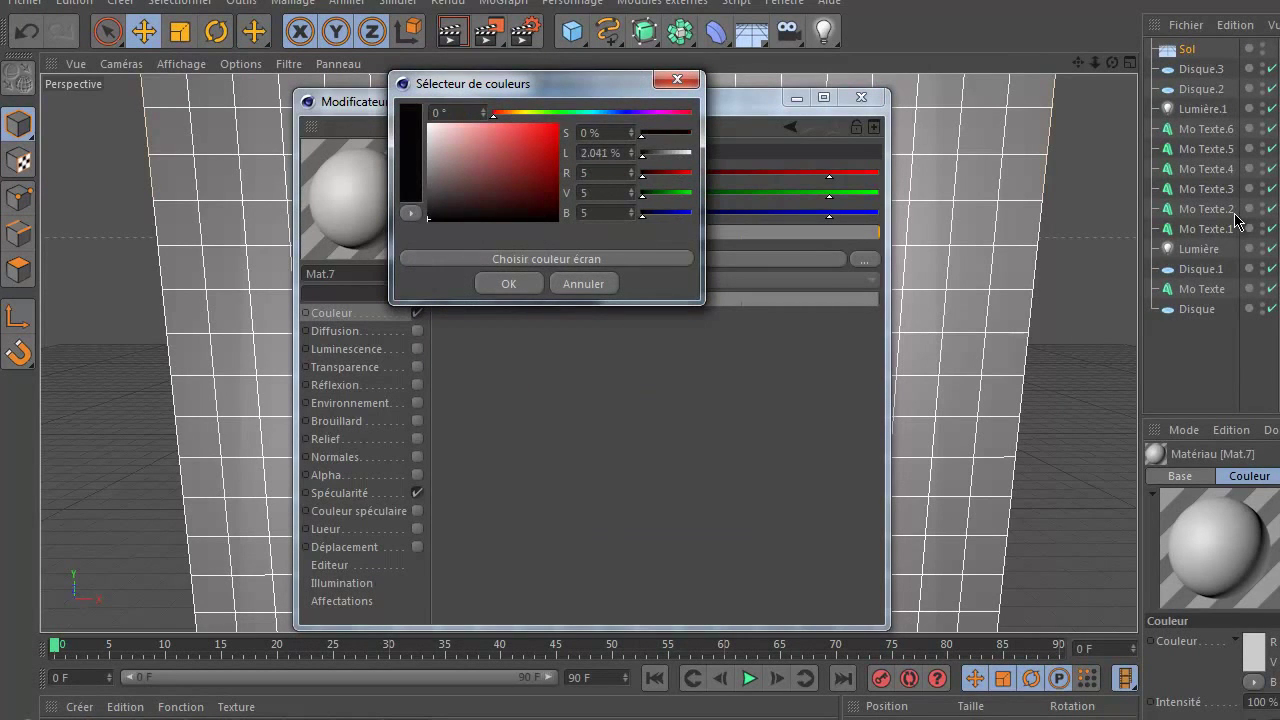
{"action": "left_click", "coordinate": [508, 283]}
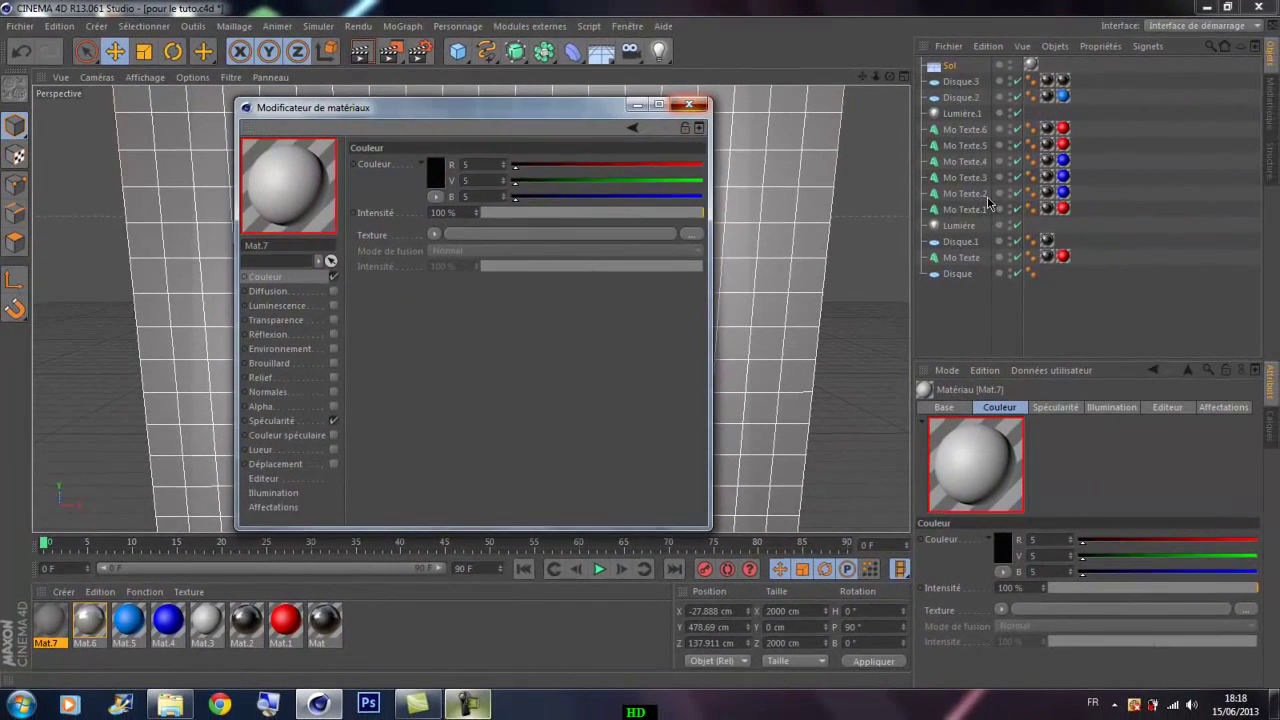
{"action": "left_click", "coordinate": [689, 104]}
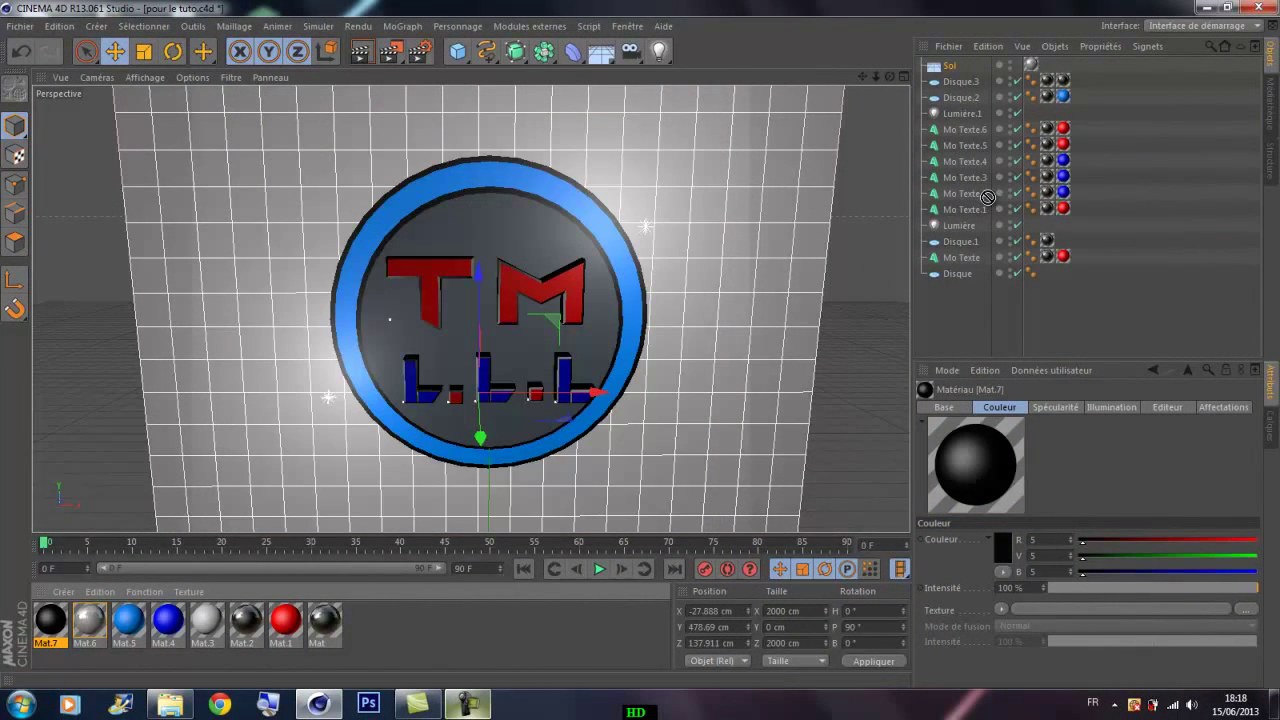
- Try the near-black Mat.7 material on the Mo Texte.2 letter and undo the assignment
{"action": "left_click_drag", "start_coordinate": [988, 197], "coordinate": [988, 203]}
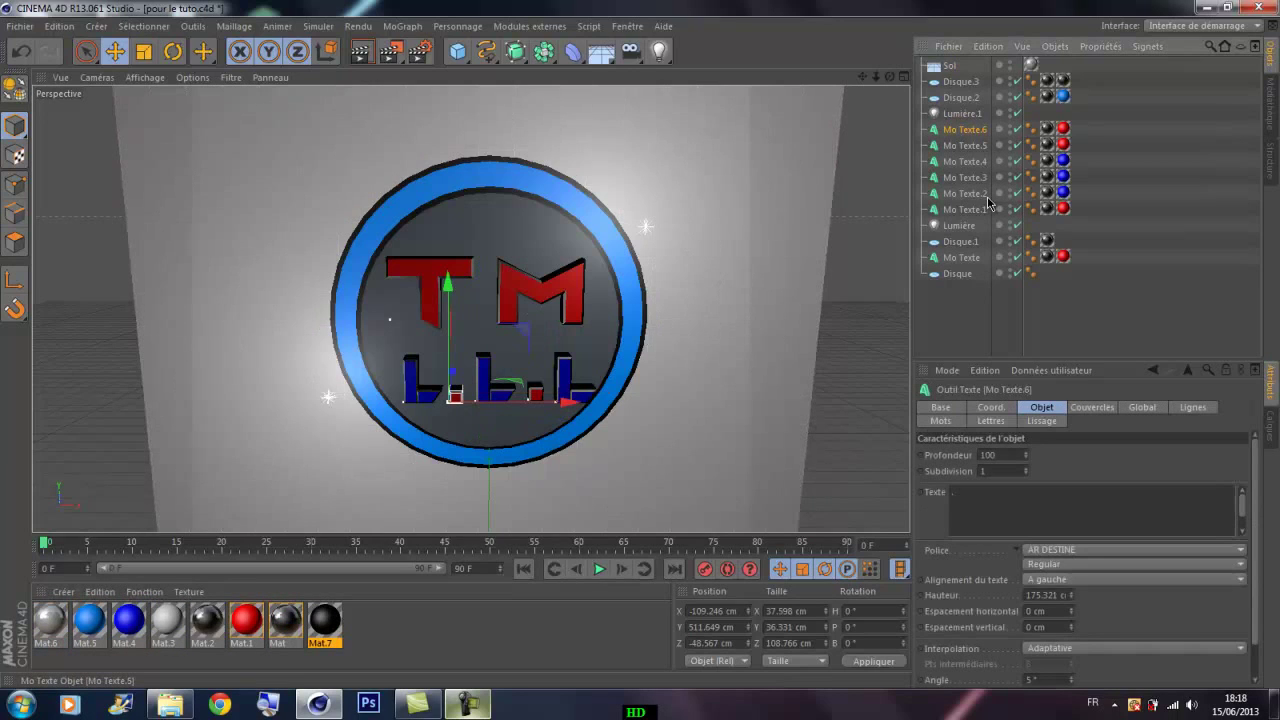
{"action": "key", "text": "Down"}
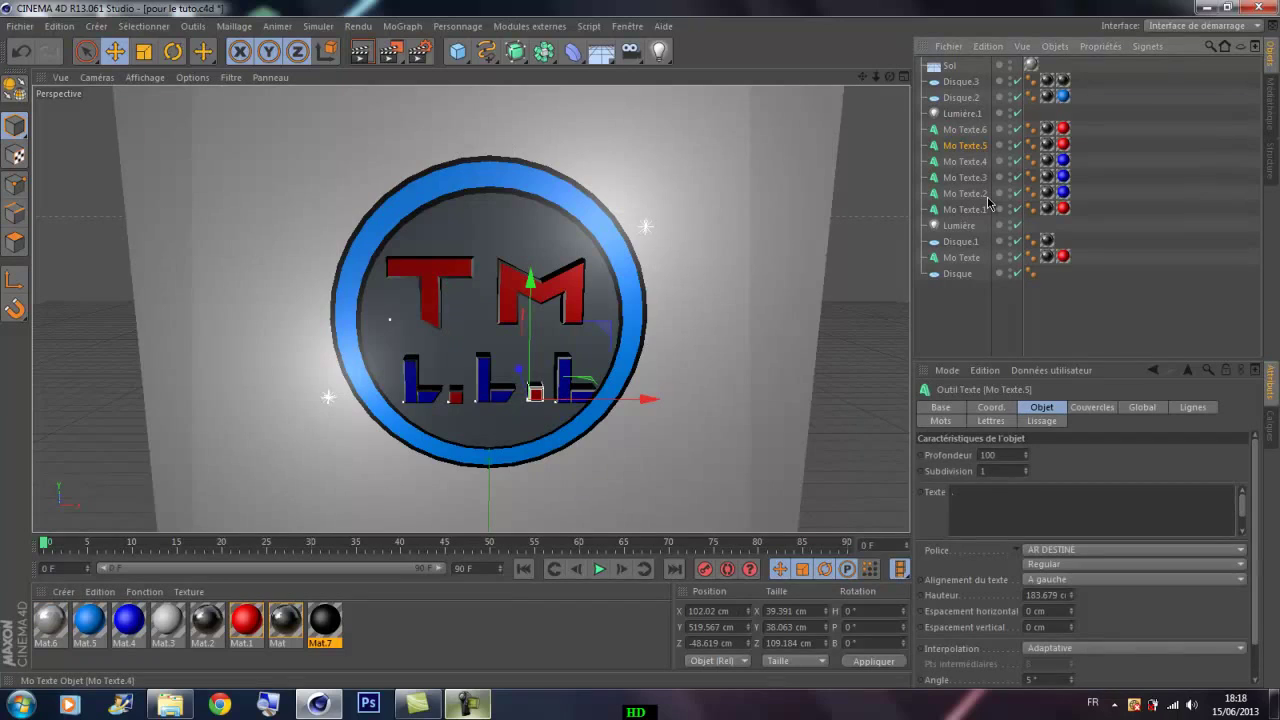
{"action": "key", "text": "Up"}
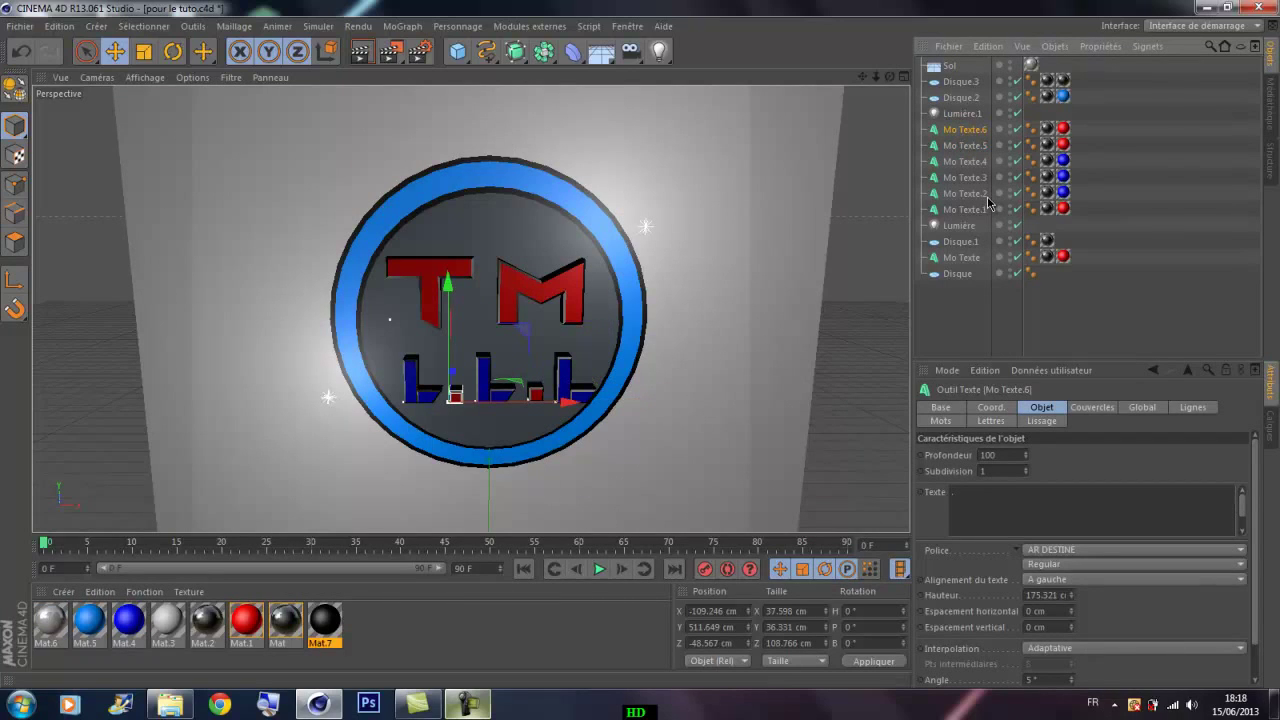
{"action": "left_click_drag", "start_coordinate": [325, 621], "coordinate": [987, 197]}
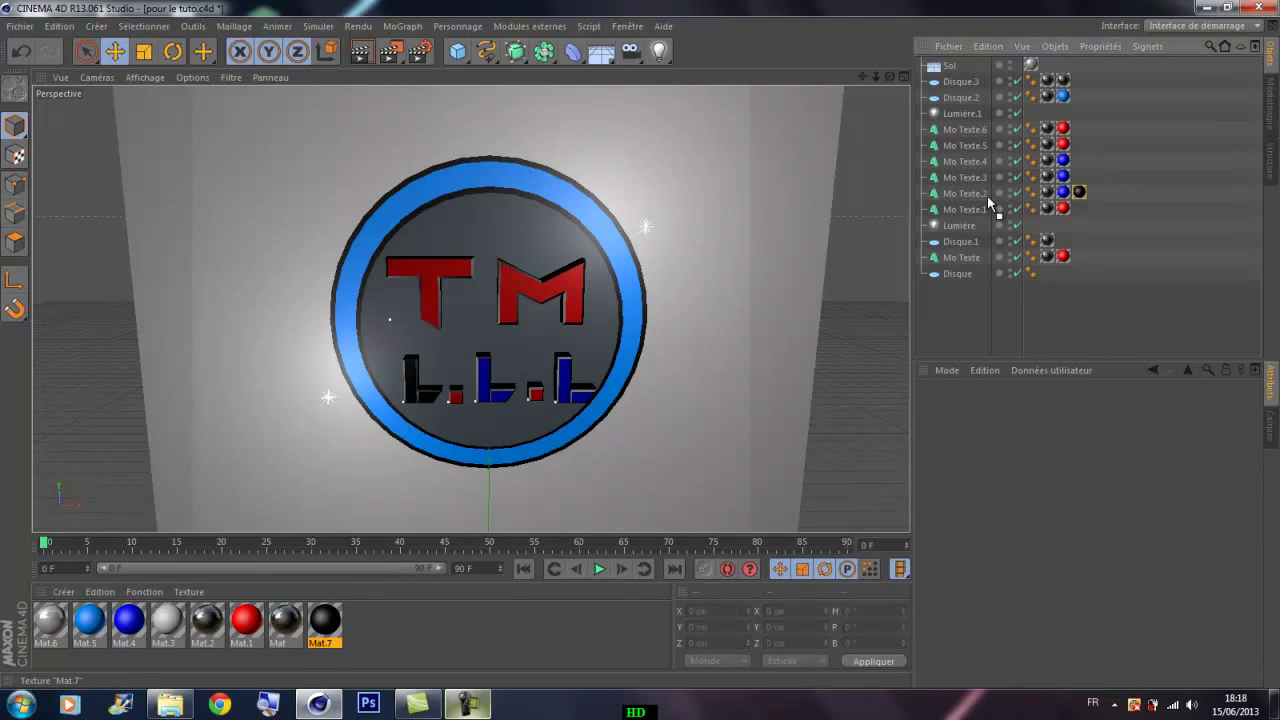
{"action": "key", "text": "ctrl+z"}
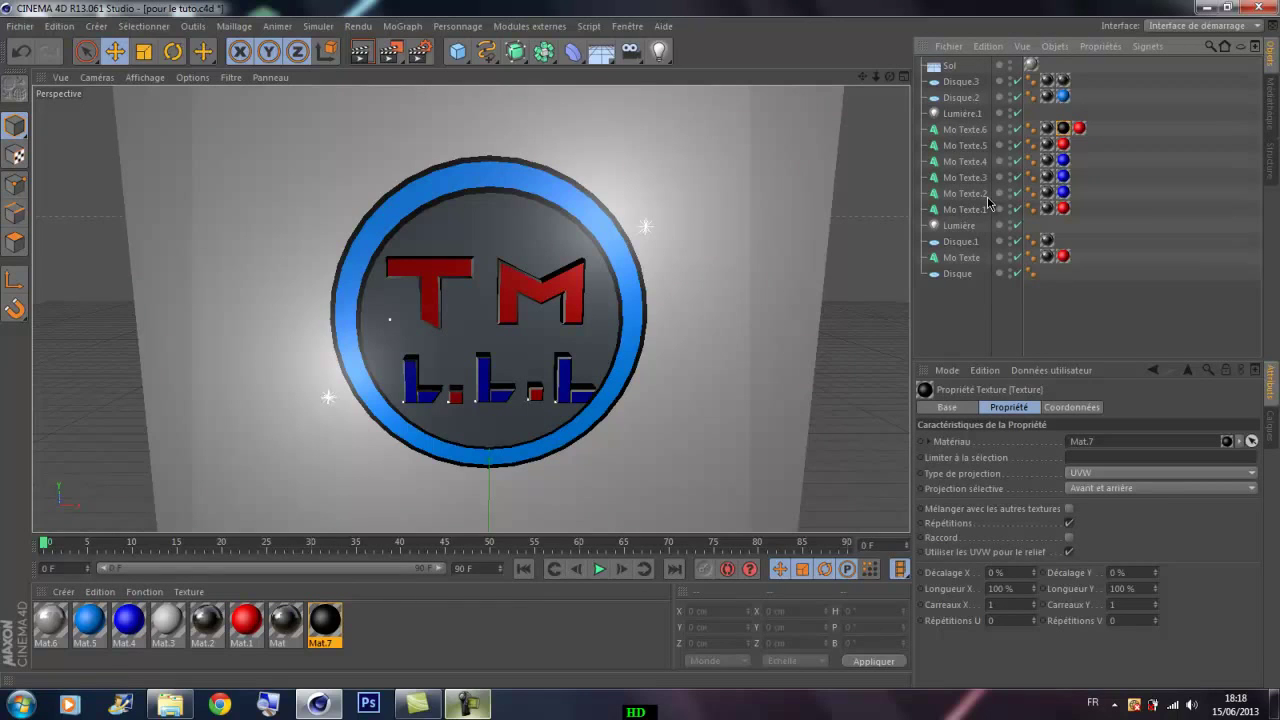
- Replace the dark base material on letters Mo Texte.1 through Mo Texte.6 with Mat.7, keeping their red and blue materials
{"action": "left_click", "coordinate": [988, 46]}
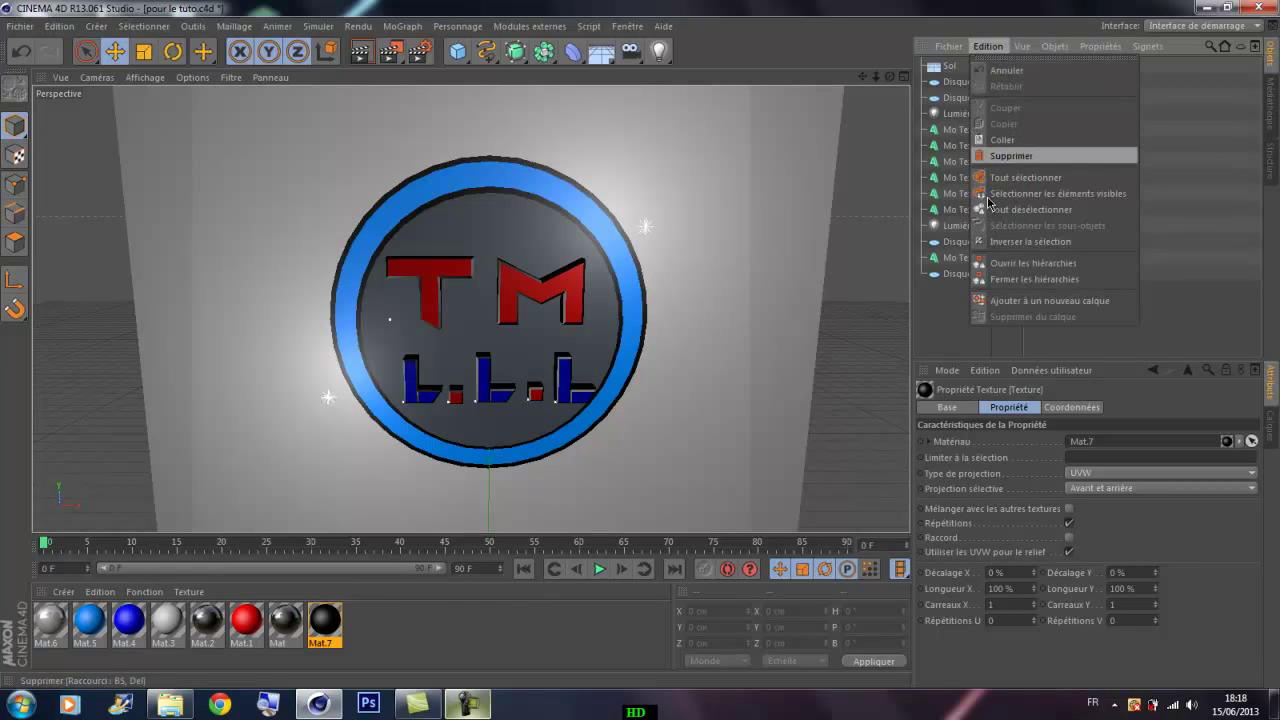
{"action": "left_click", "coordinate": [1011, 156]}
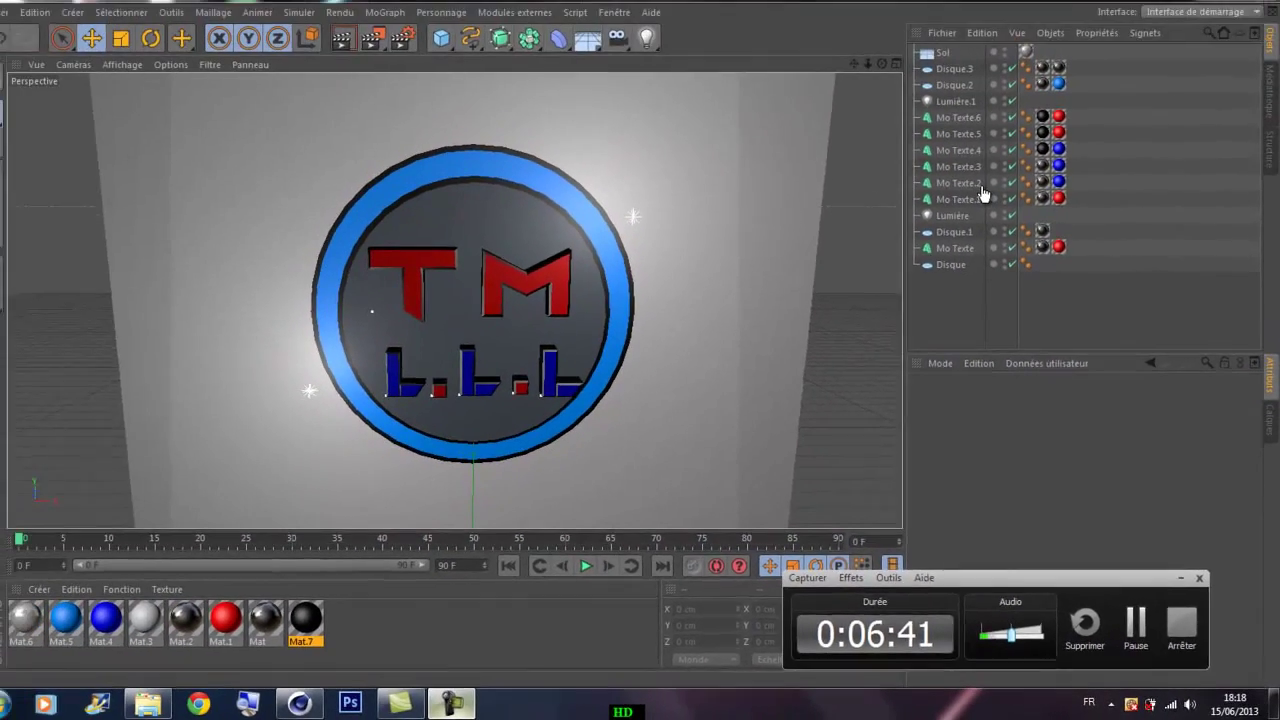
{"action": "left_click", "coordinate": [983, 197]}
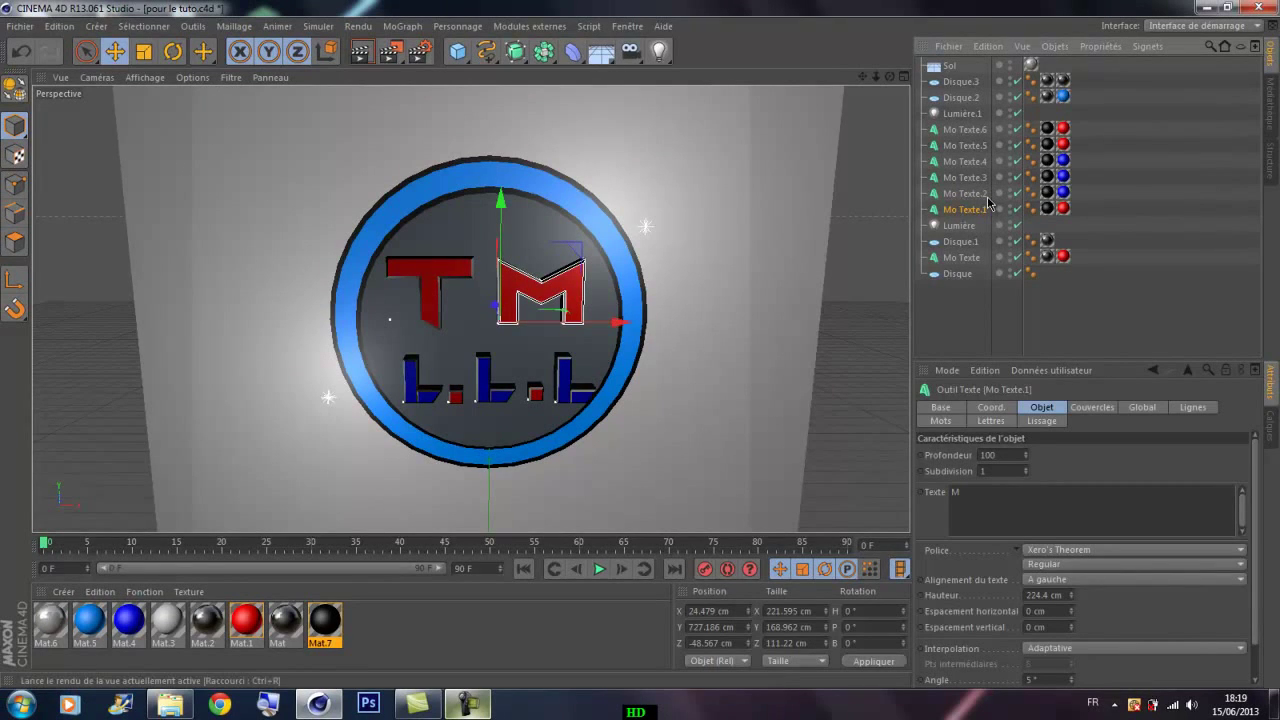
- Preview the render in the active view, render the full logo image in the Visualiseur, and close it when complete
{"action": "key", "text": "ctrl+r"}
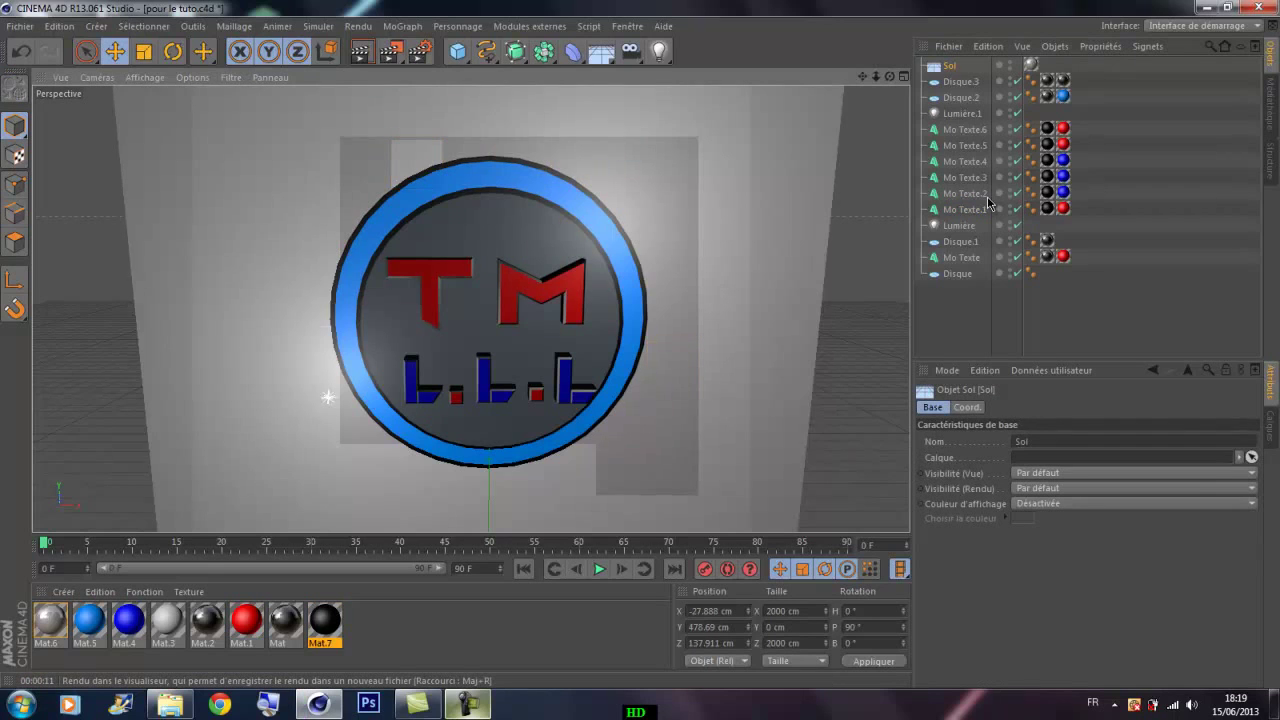
{"action": "key", "text": "shift+r"}
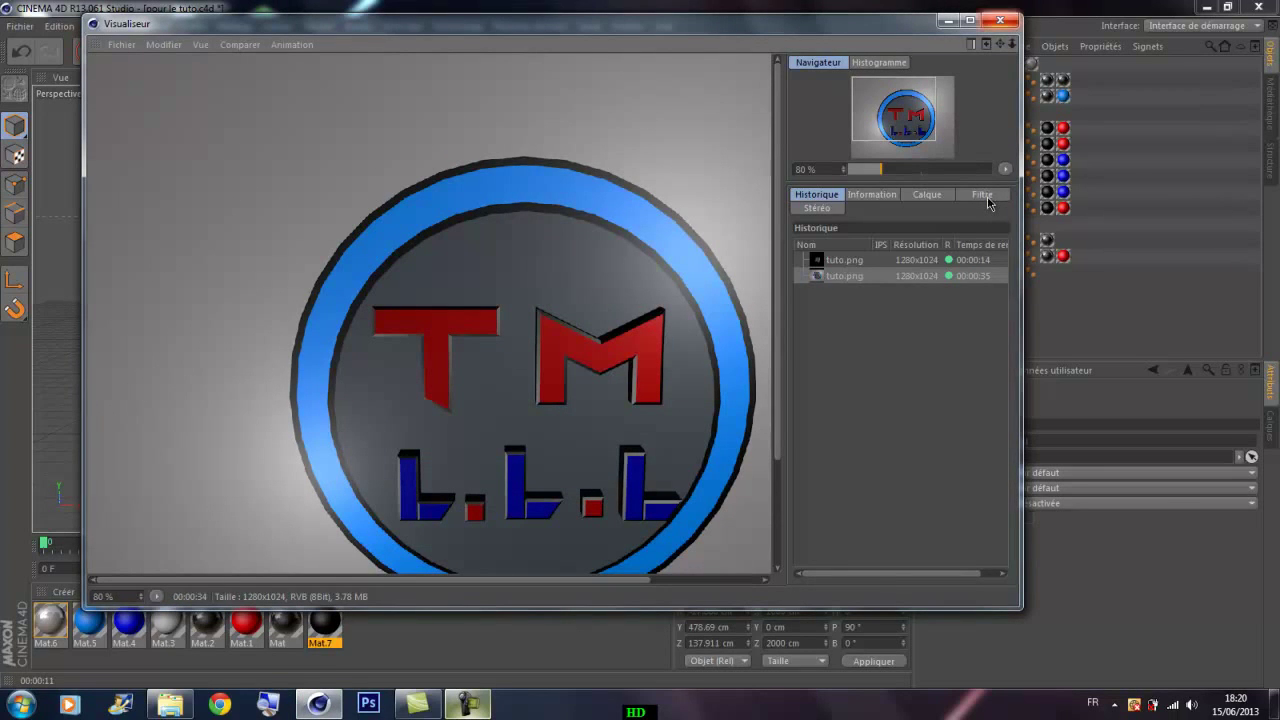
{"action": "left_click", "coordinate": [1000, 20]}
- Check the rendered tuto image in the "video de met intro" folder and return to CINEMA 4D
{"action": "left_click", "coordinate": [1206, 8]}
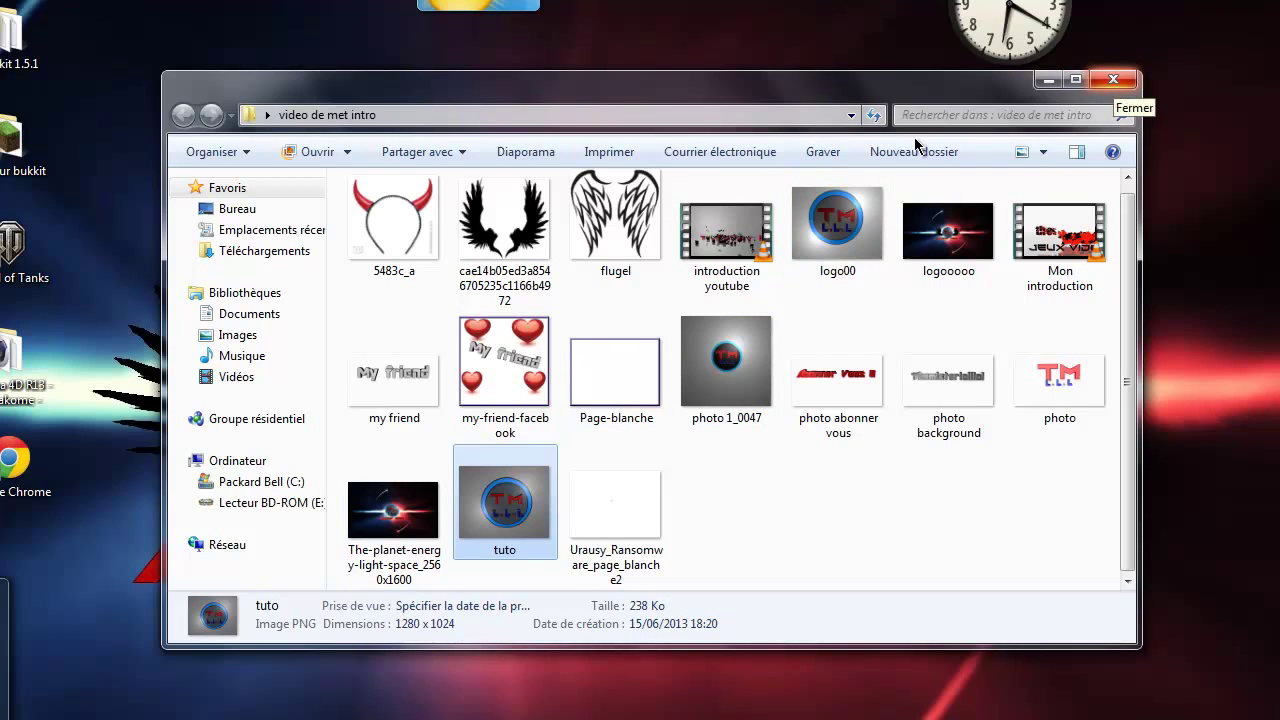
{"action": "left_click", "coordinate": [1113, 79]}
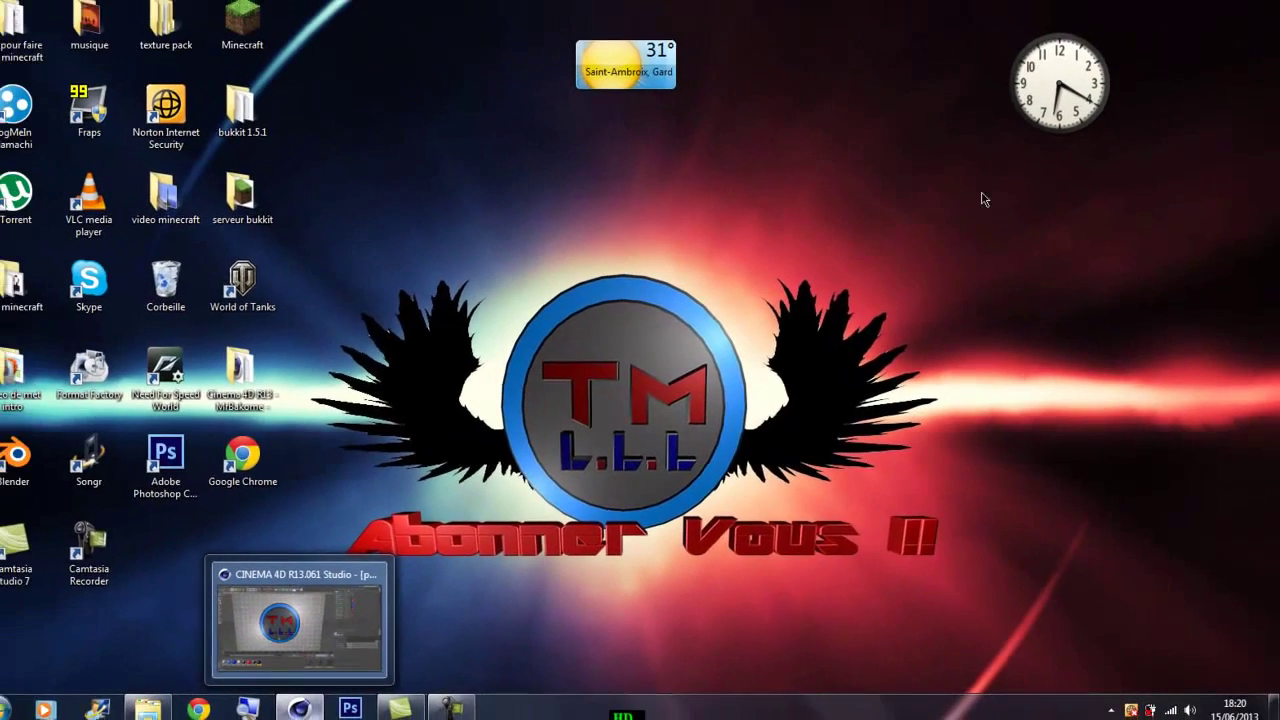
{"action": "left_click", "coordinate": [318, 703]}
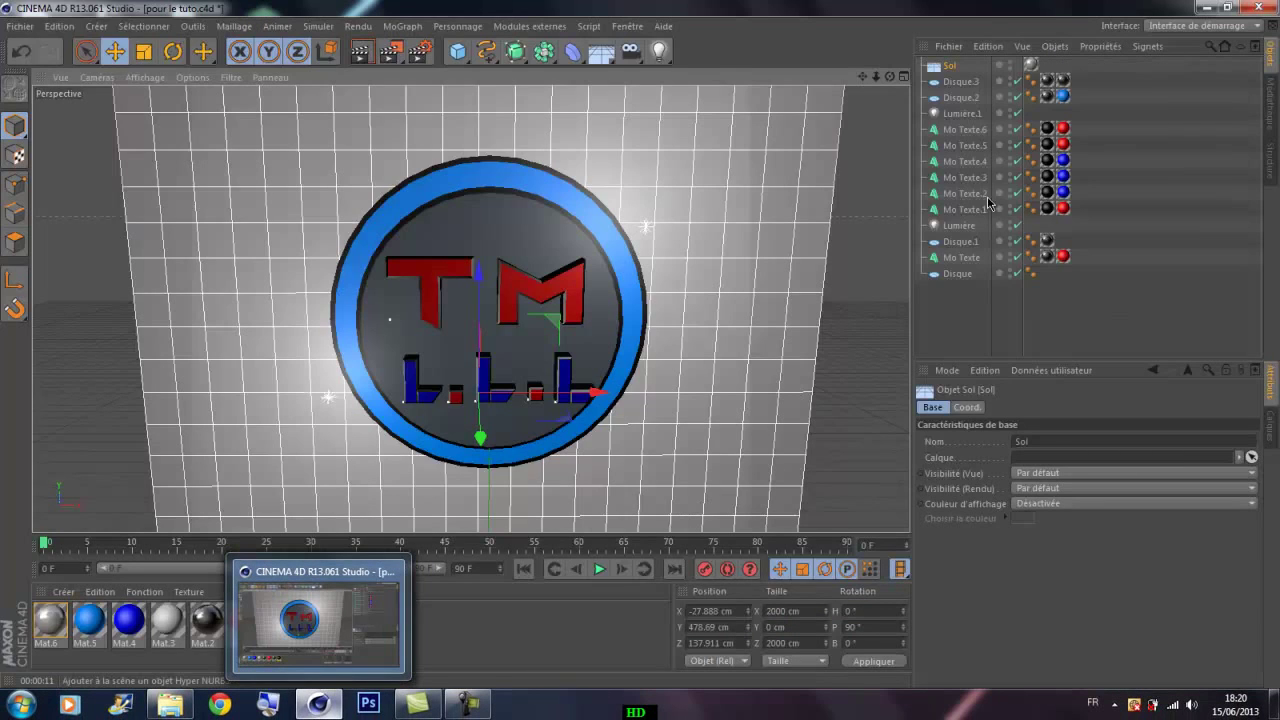
- Delete the Sol backdrop plane from the scene
{"action": "left_click", "coordinate": [420, 51]}
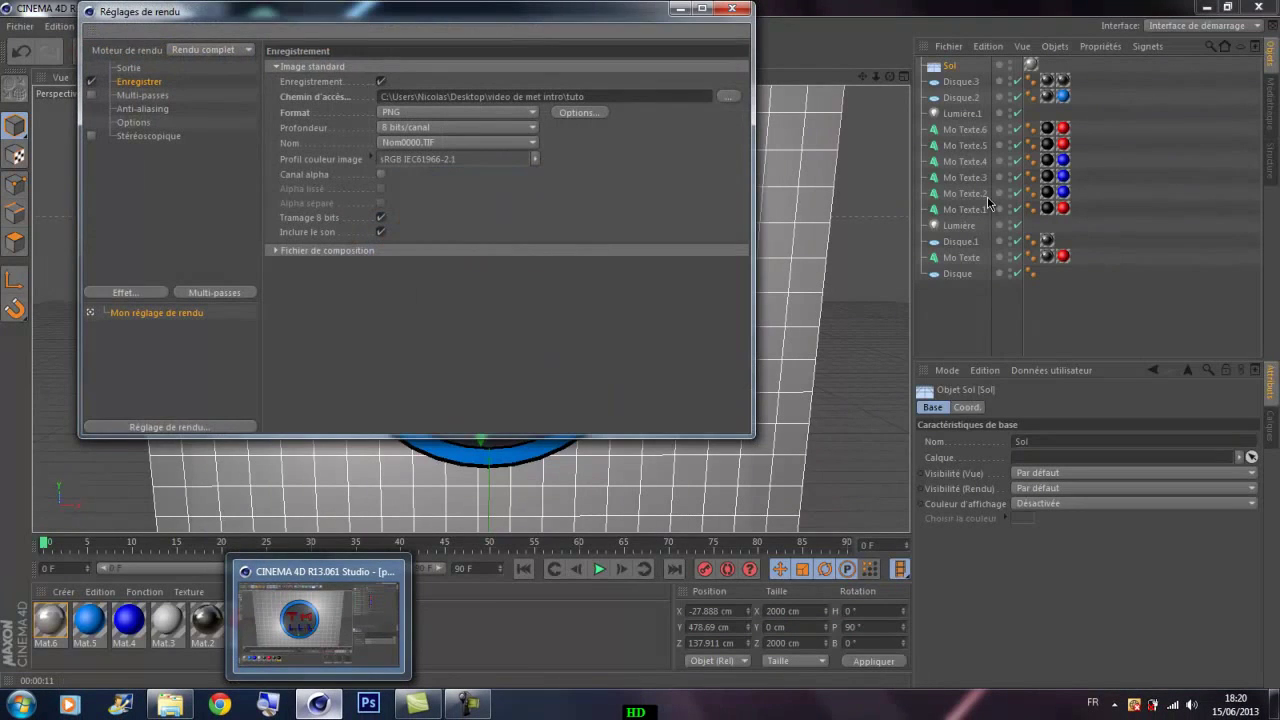
{"action": "left_click", "coordinate": [732, 8]}
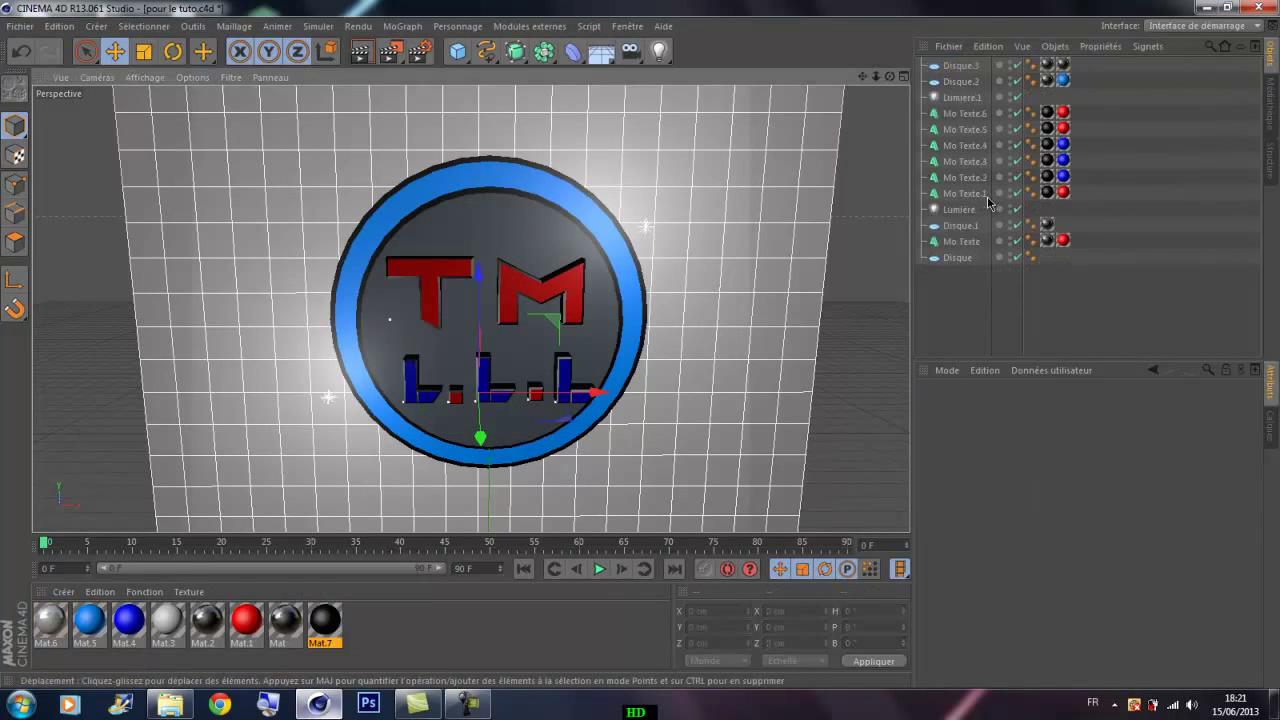
{"action": "key", "text": "Delete"}
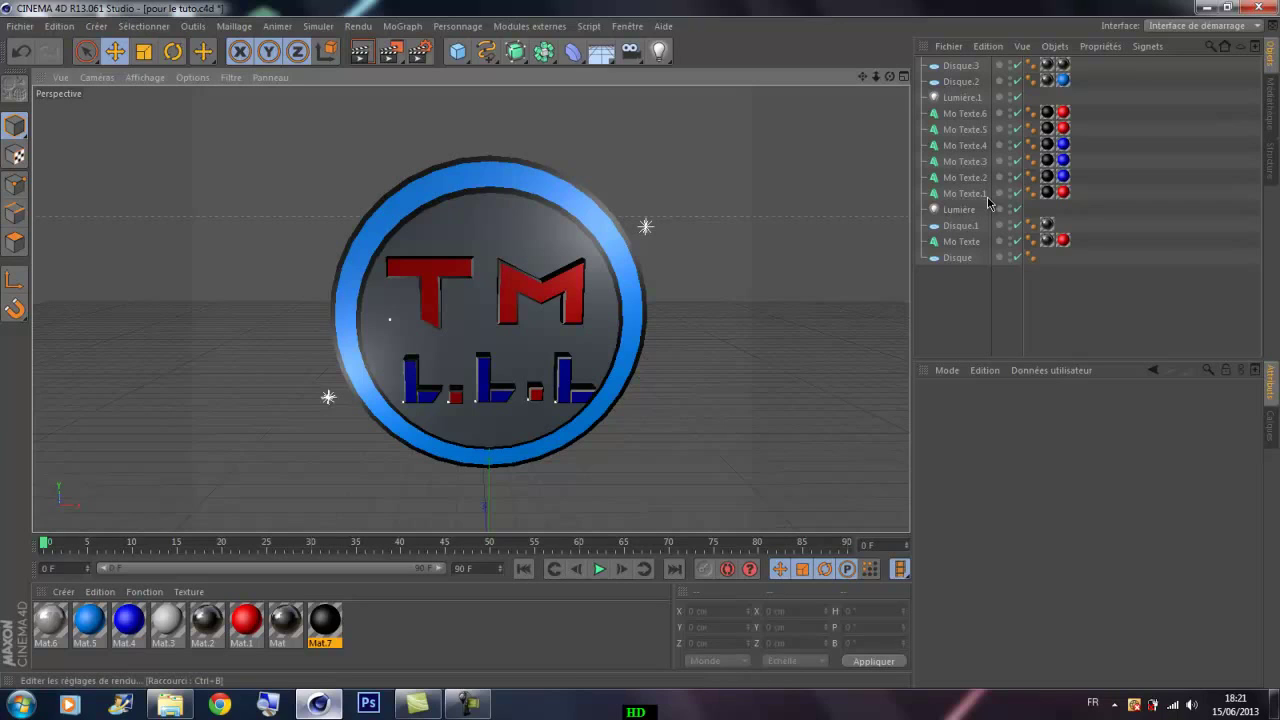
- Enable the alpha channel for the saved render and set its output file name to tuto1
{"action": "key", "text": "ctrl+b"}
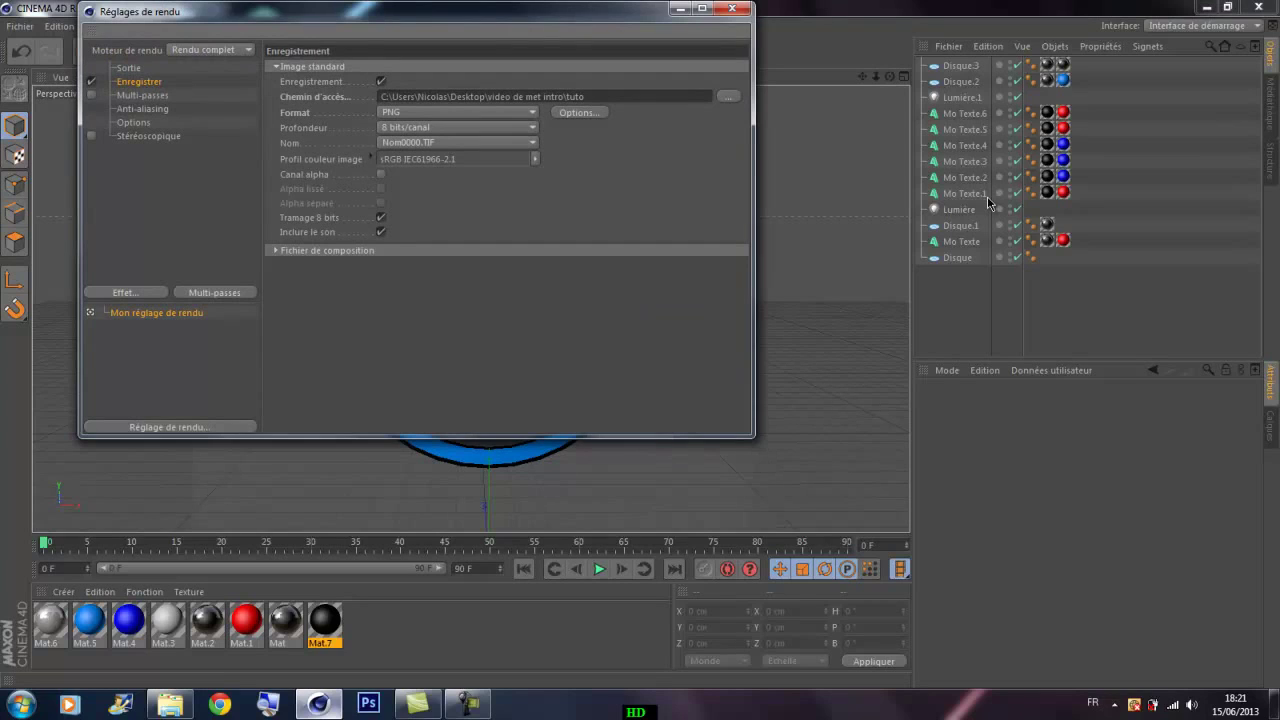
{"action": "left_click", "coordinate": [381, 174]}
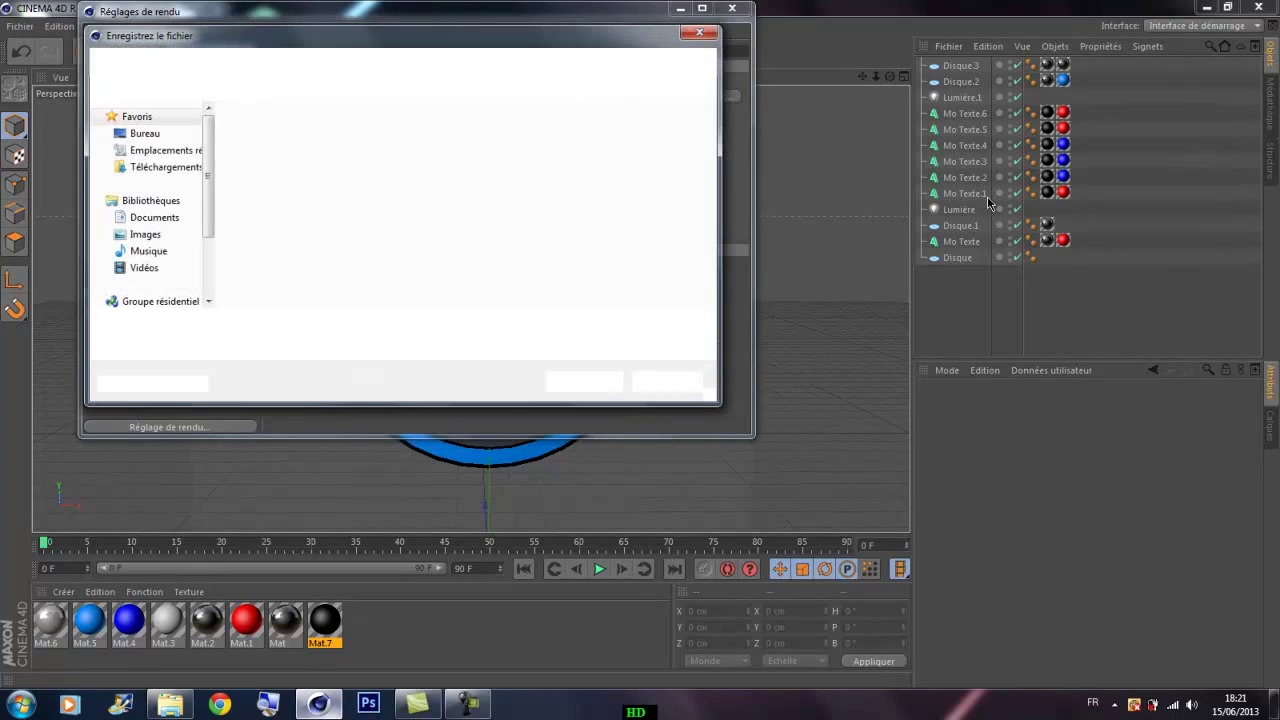
{"action": "key", "text": "End"}
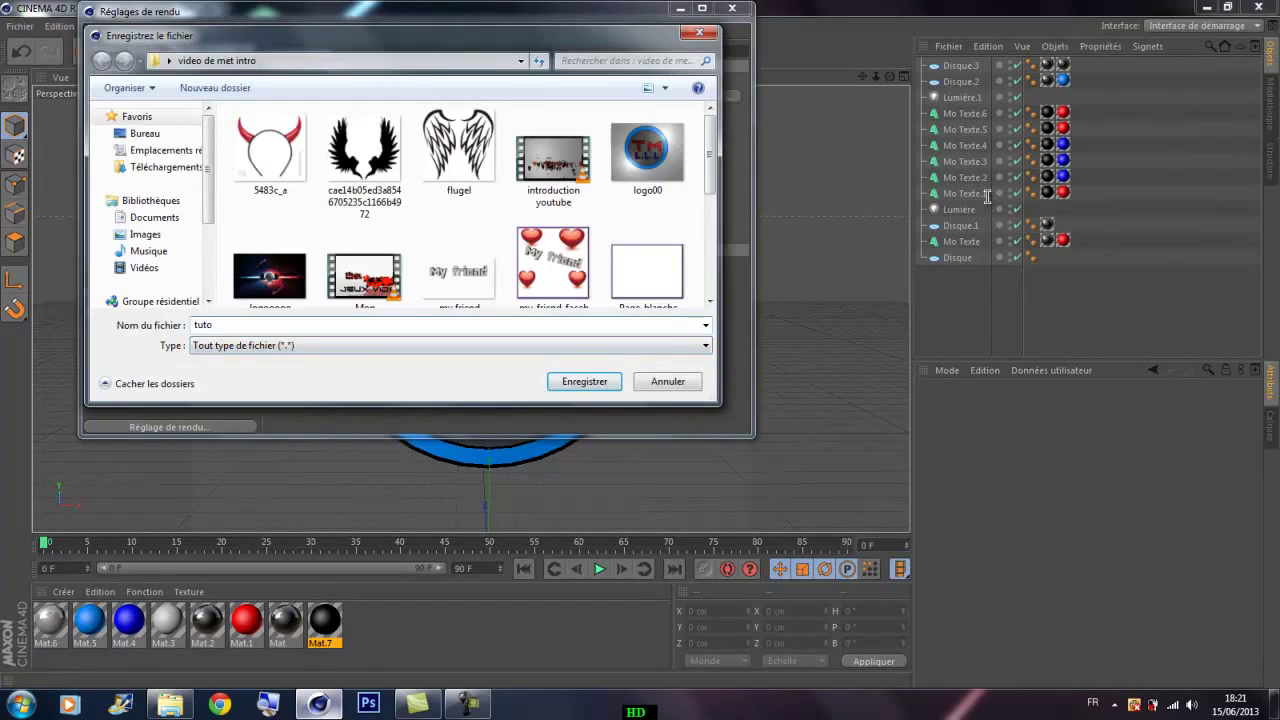
{"action": "type", "text": "1"}
{"action": "key", "text": "Return"}
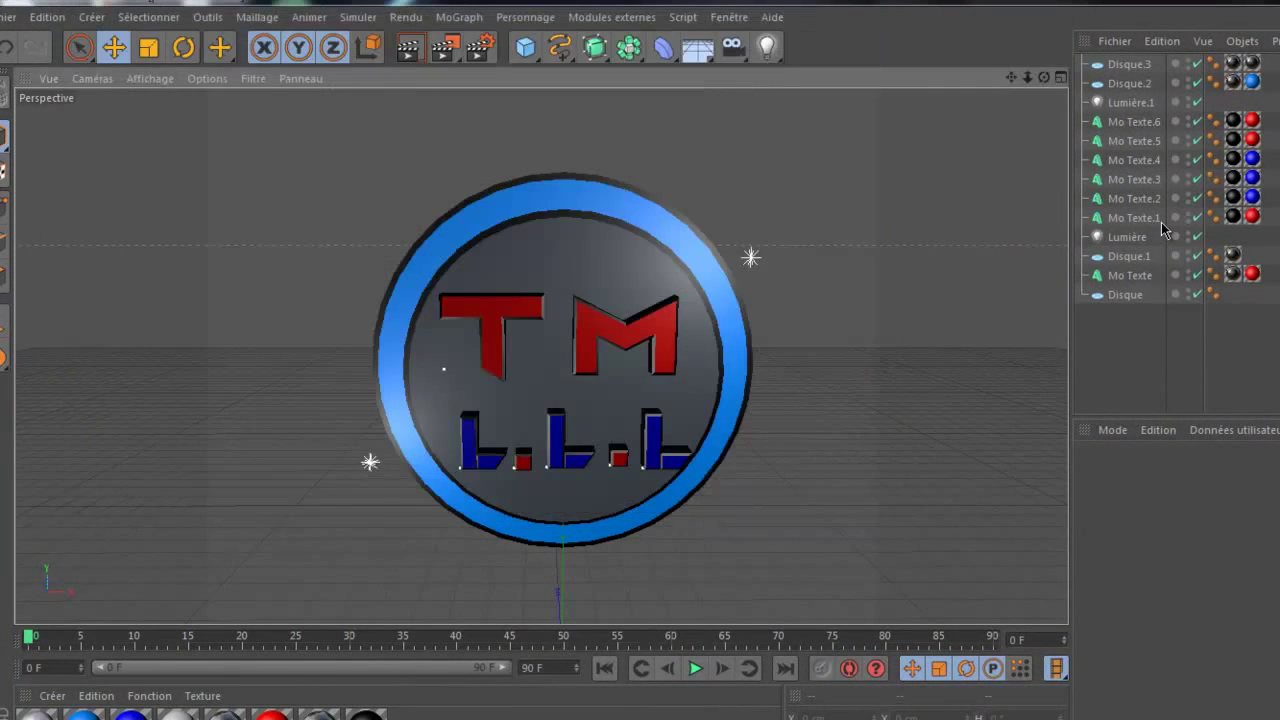
- Render the logo without its backdrop in the Visualiseur, saving it as tuto1
{"action": "key", "text": "shift+r"}
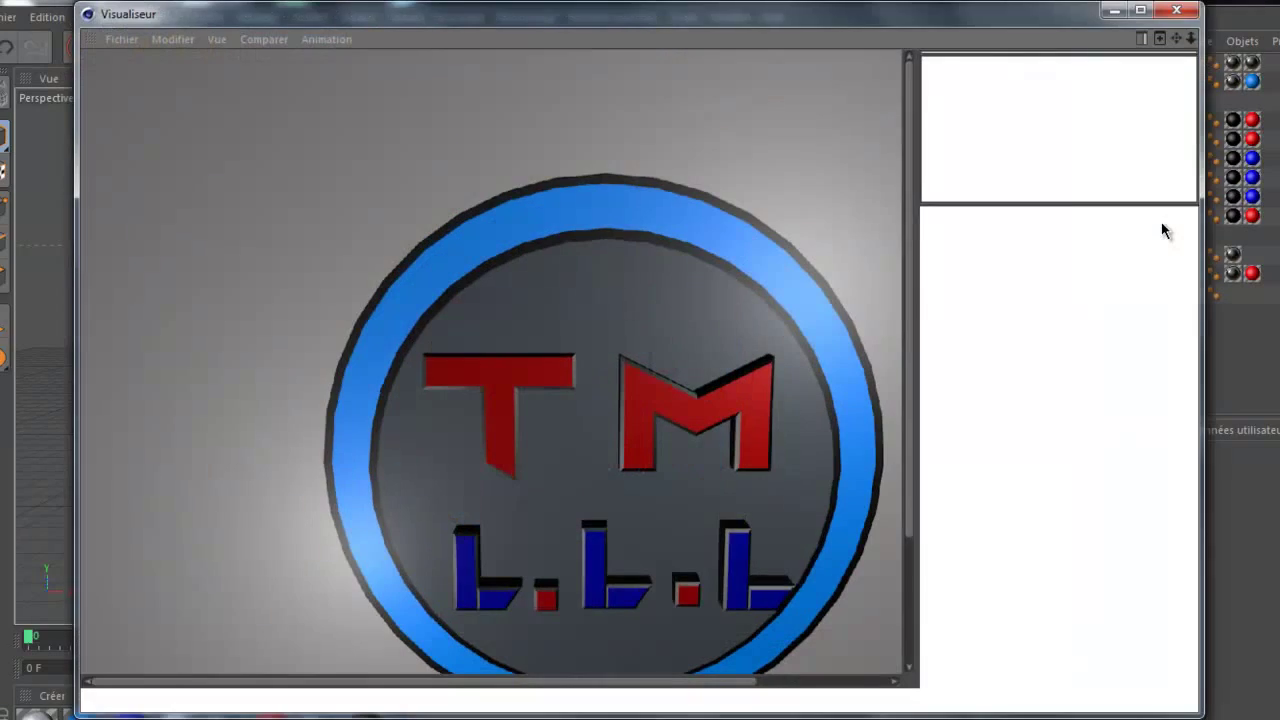
{"action": "key", "text": "shift+r"}
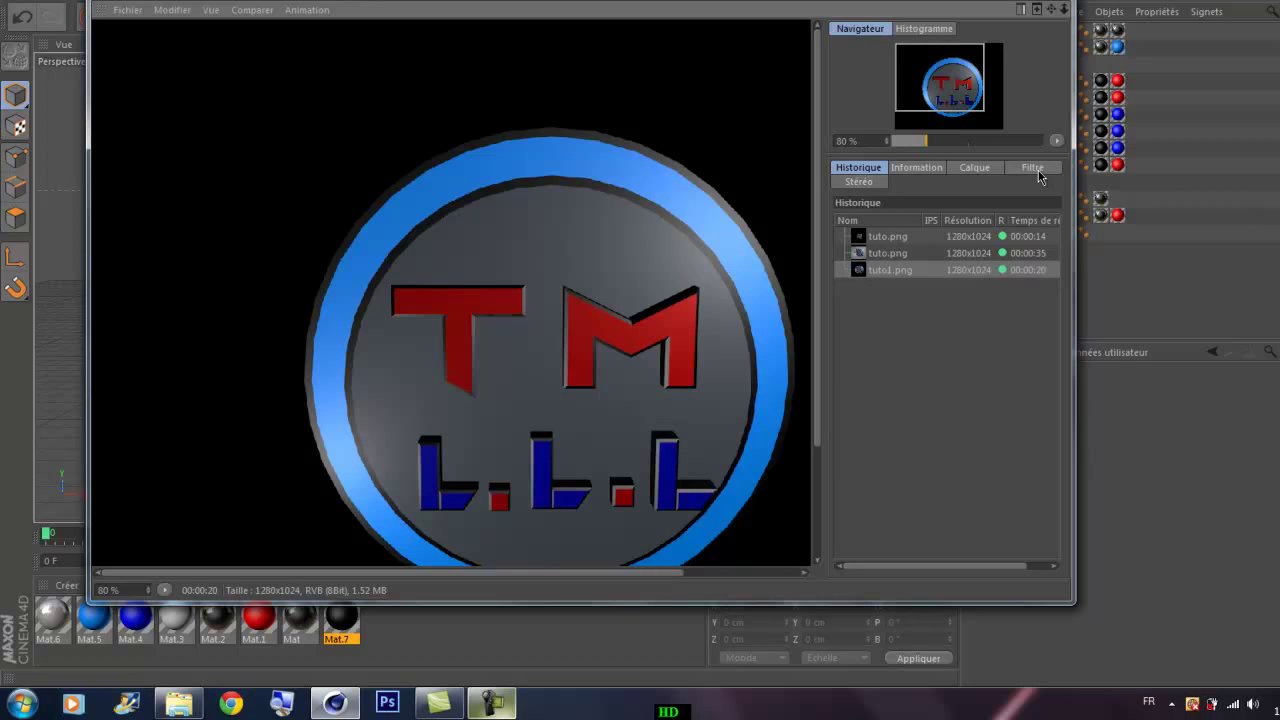
- Check the rendered tuto1 image in the "video de met intro" folder
{"action": "key", "text": "super+Down"}
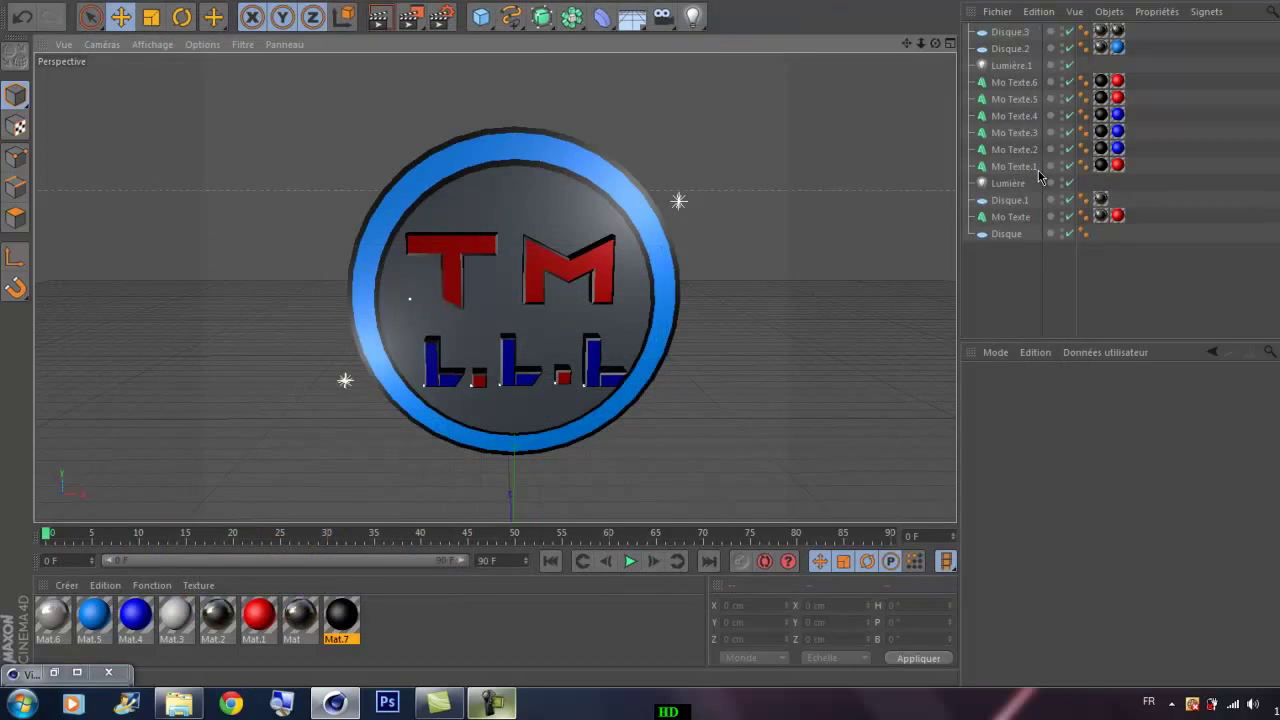
{"action": "key", "text": "super+d"}
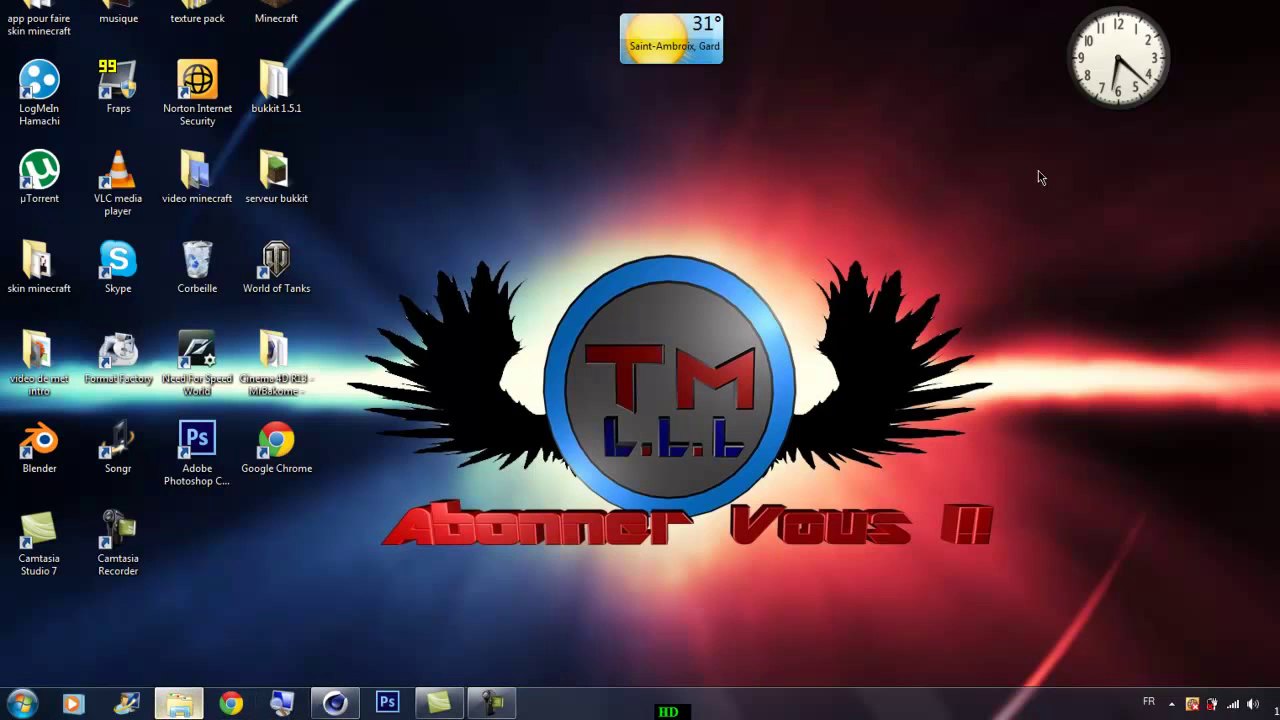
{"action": "key", "text": "super+3"}
{"action": "key", "text": "super+3"}
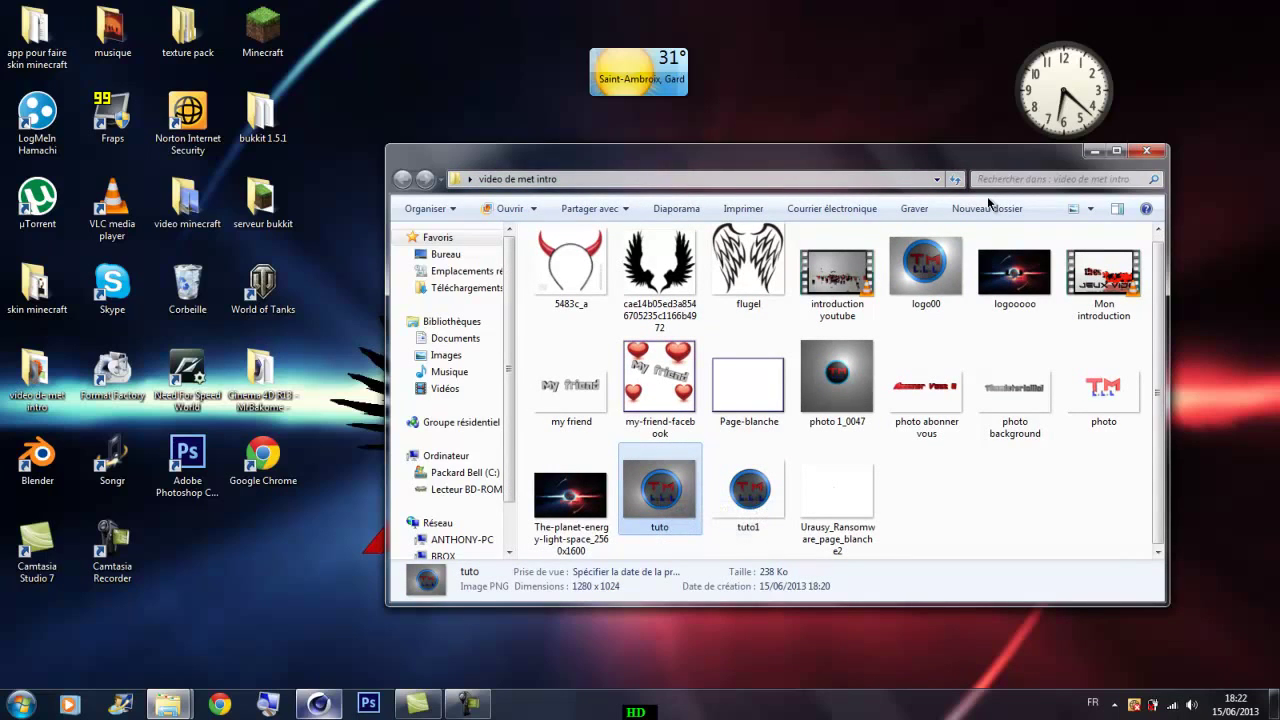
{"action": "left_click", "coordinate": [749, 490]}
{"action": "mouse_move", "coordinate": [778, 152]}
{"action": "left_mouse_down"}
{"action": "mouse_move", "coordinate": [747, 524]}
{"action": "mouse_move", "coordinate": [709, 135]}
{"action": "left_mouse_up"}
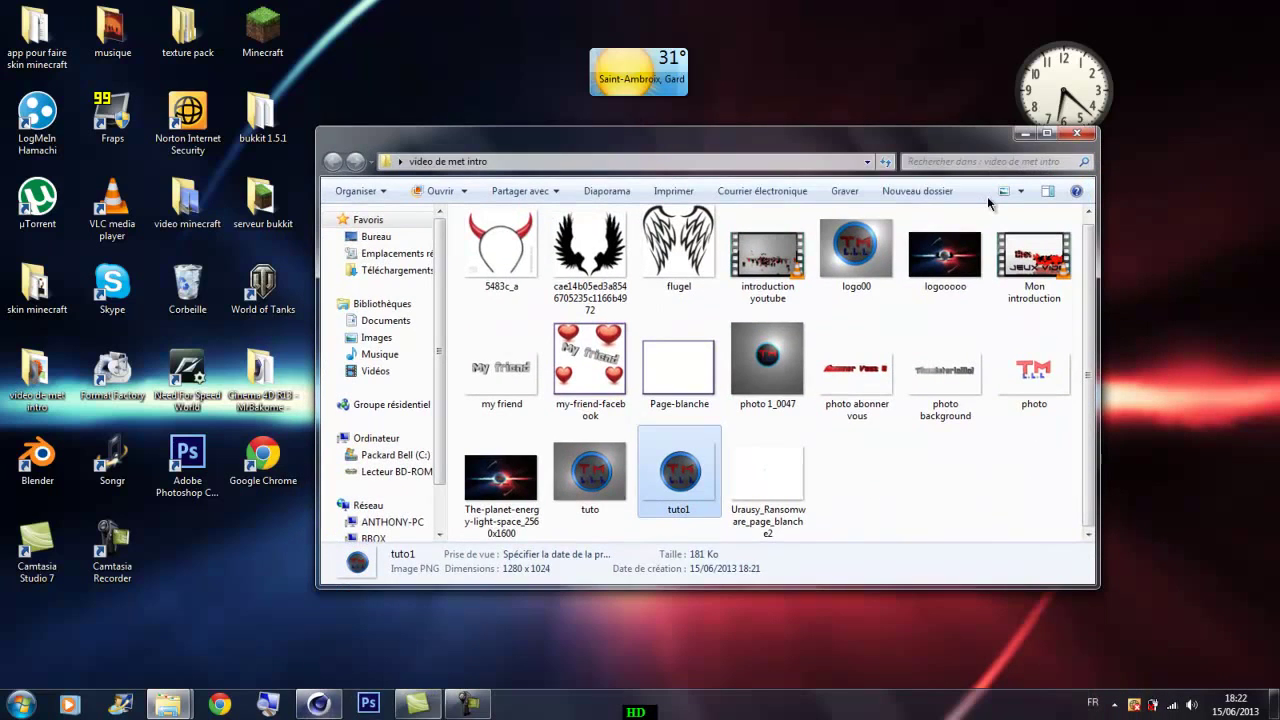
{"action": "left_click", "coordinate": [467, 704]}
{"action": "left_click", "coordinate": [467, 704]}
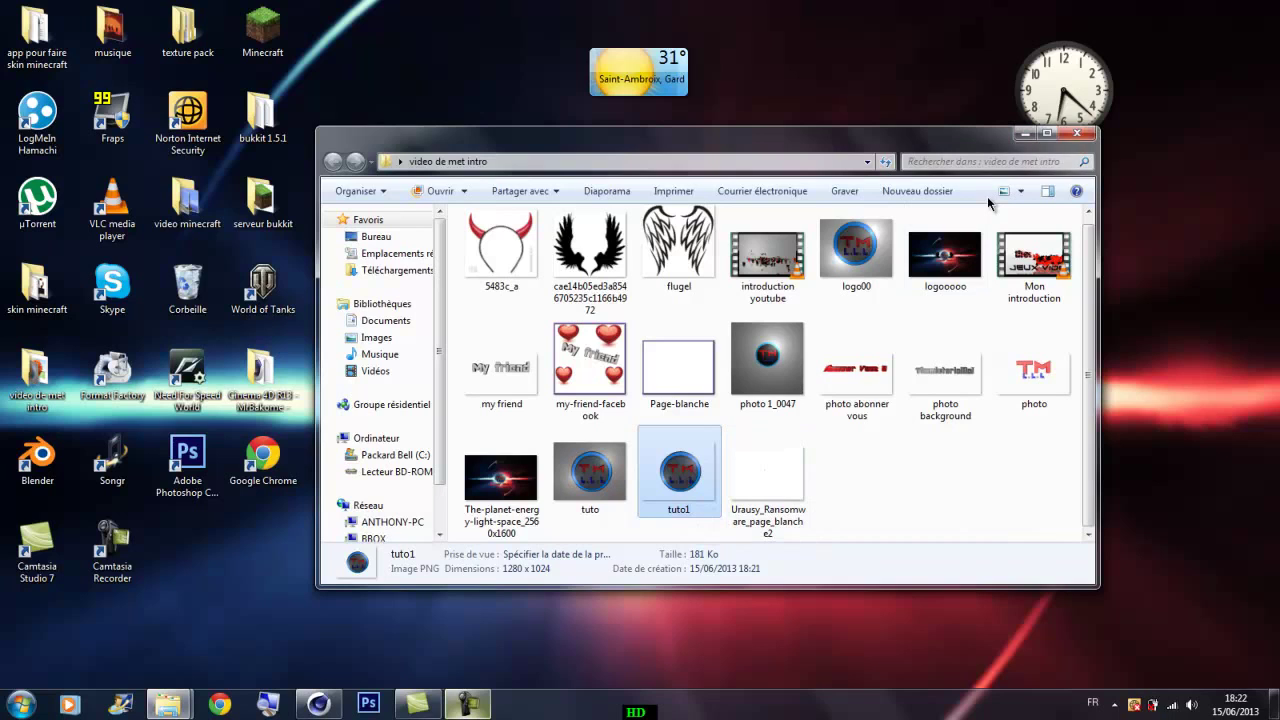
{"action": "left_click", "coordinate": [1025, 133]}
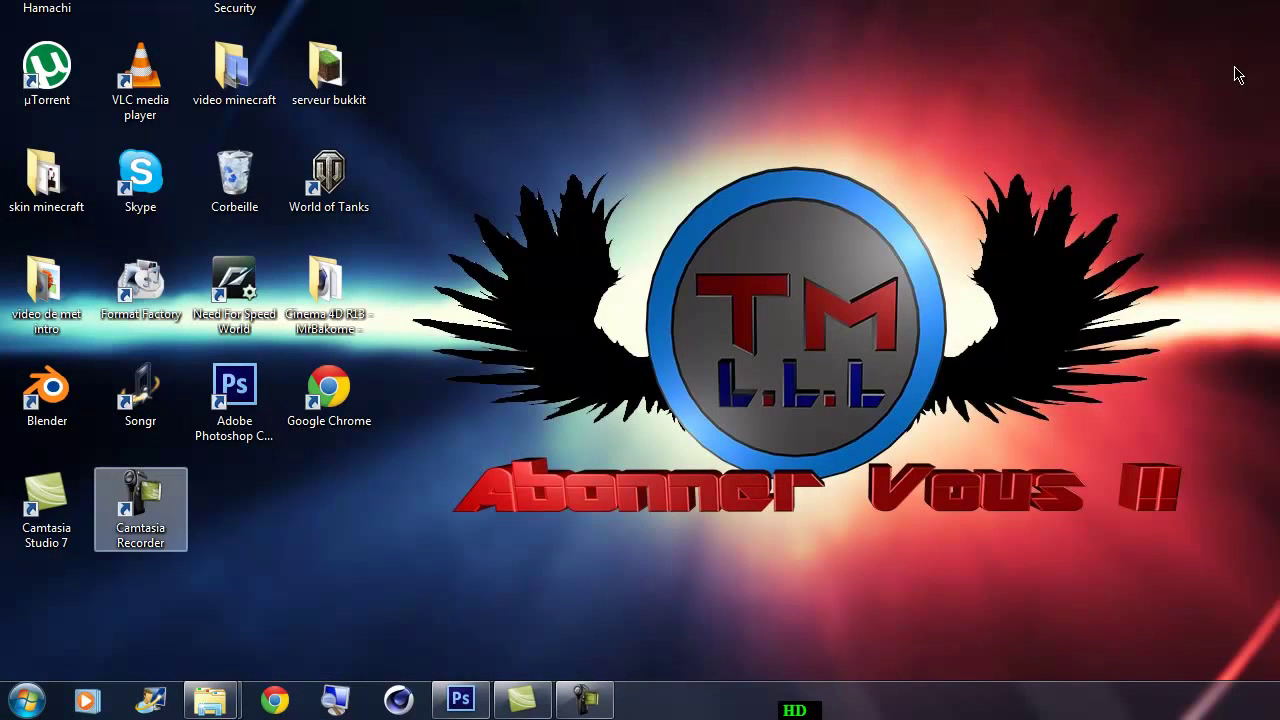
- Open the The-planet-energy-light-space_2560x1600 image from the desktop in Photoshop
{"action": "double_click", "coordinate": [46, 290]}
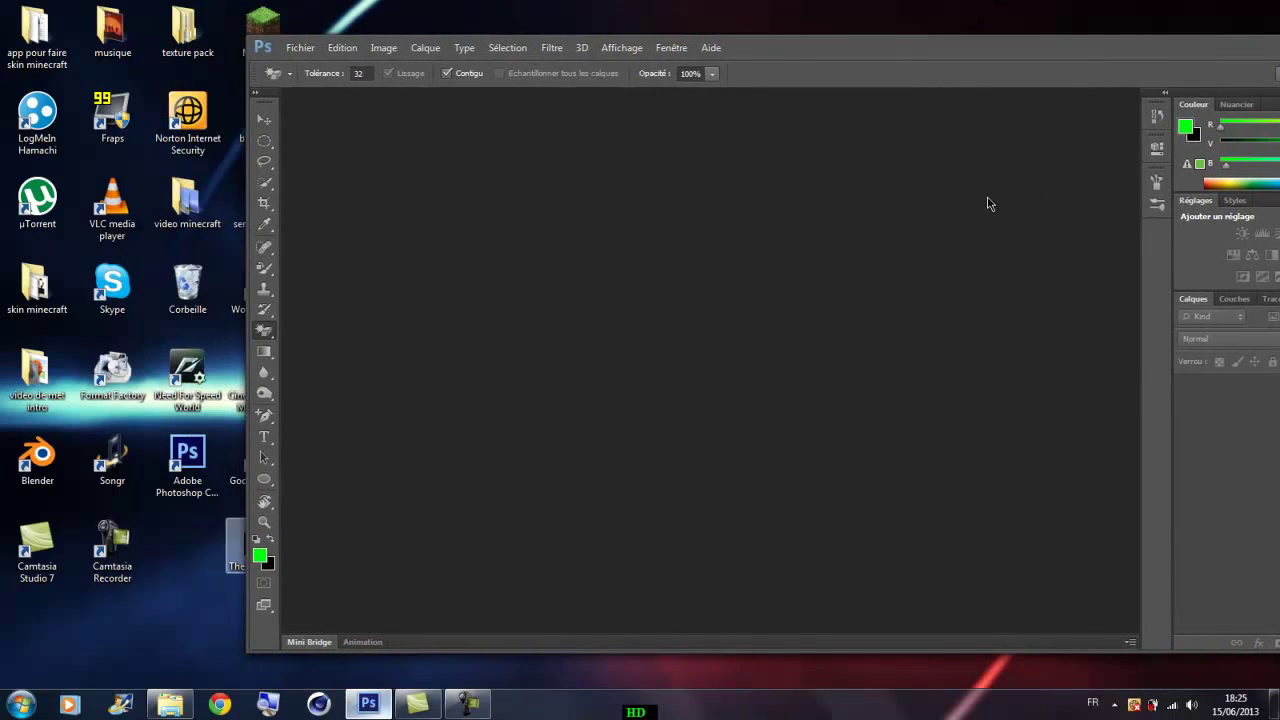
{"action": "left_click_drag", "start_coordinate": [236, 545], "coordinate": [640, 370]}
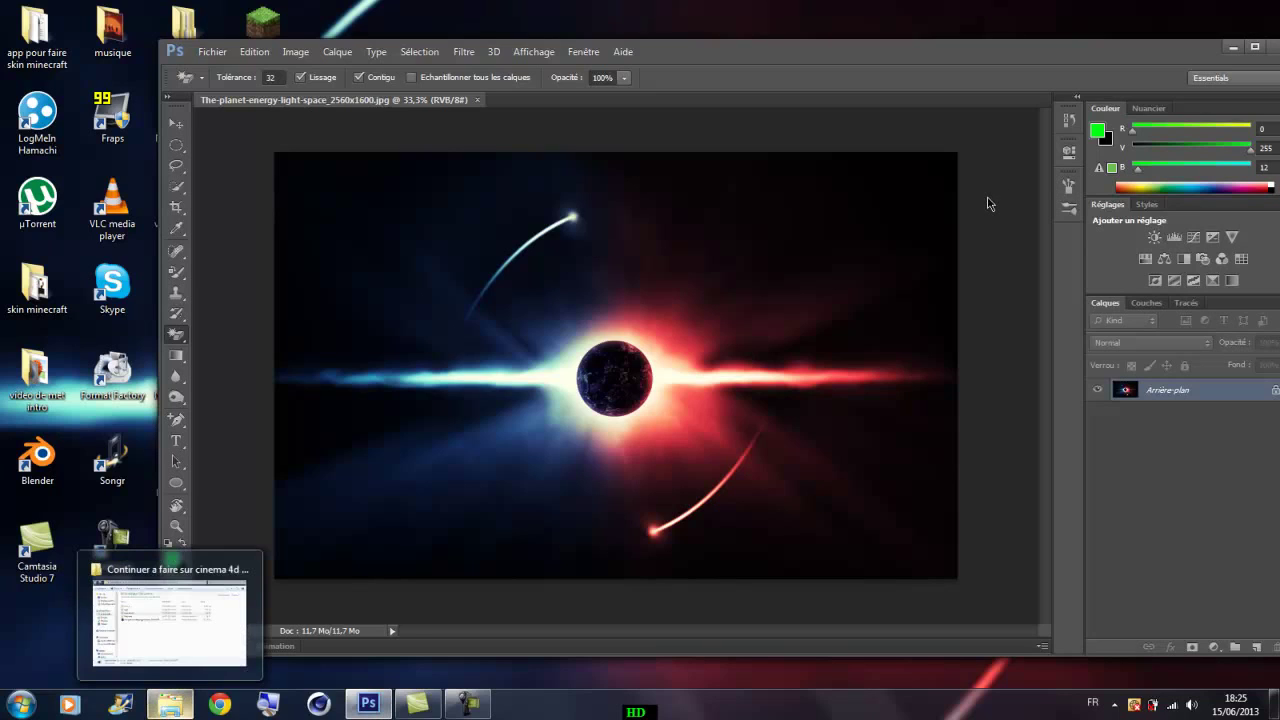
- Place the tuto1 image from the "video de met intro" folder into the planet wallpaper document
{"action": "left_click", "coordinate": [171, 705]}
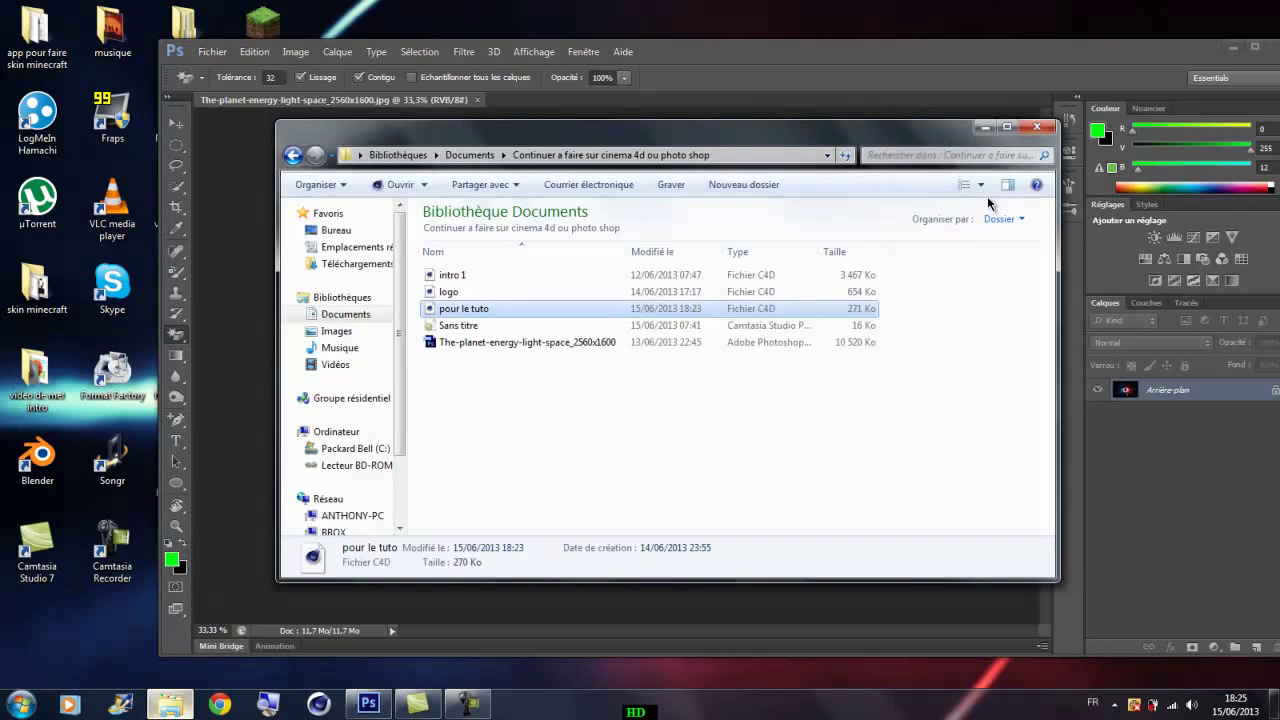
{"action": "left_click_drag", "start_coordinate": [640, 128], "coordinate": [598, 382]}
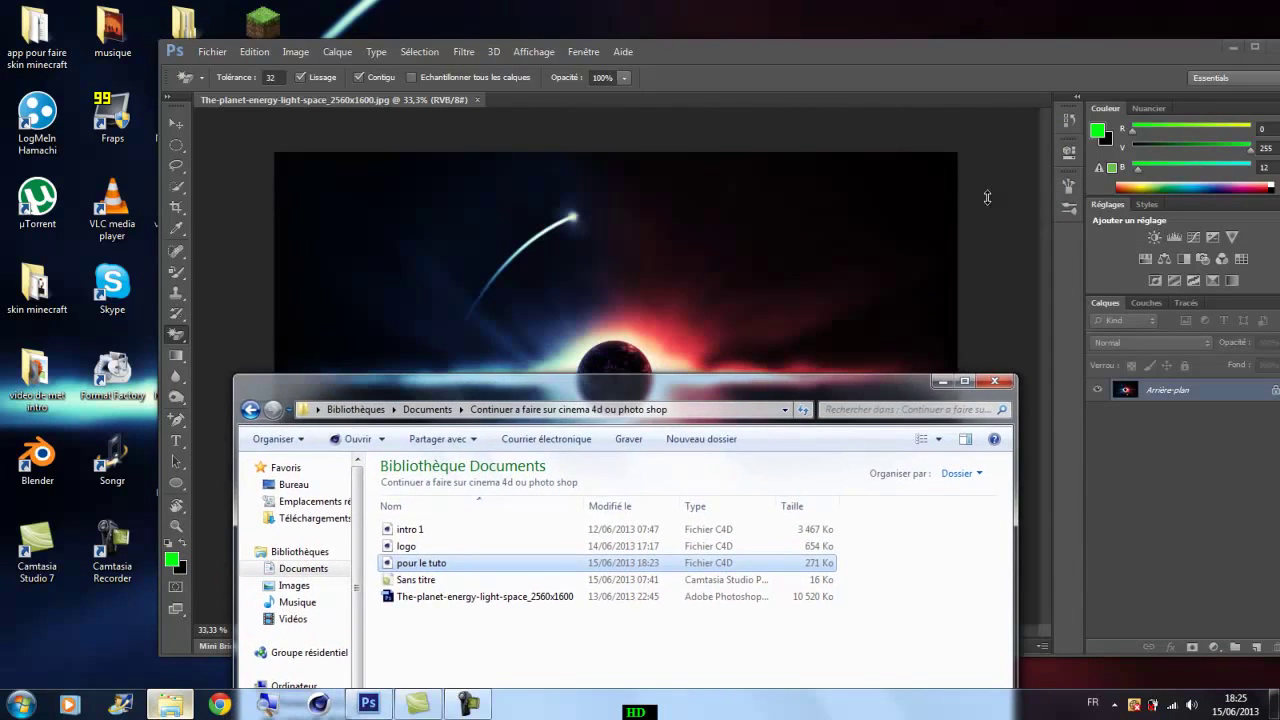
{"action": "left_click", "coordinate": [994, 381]}
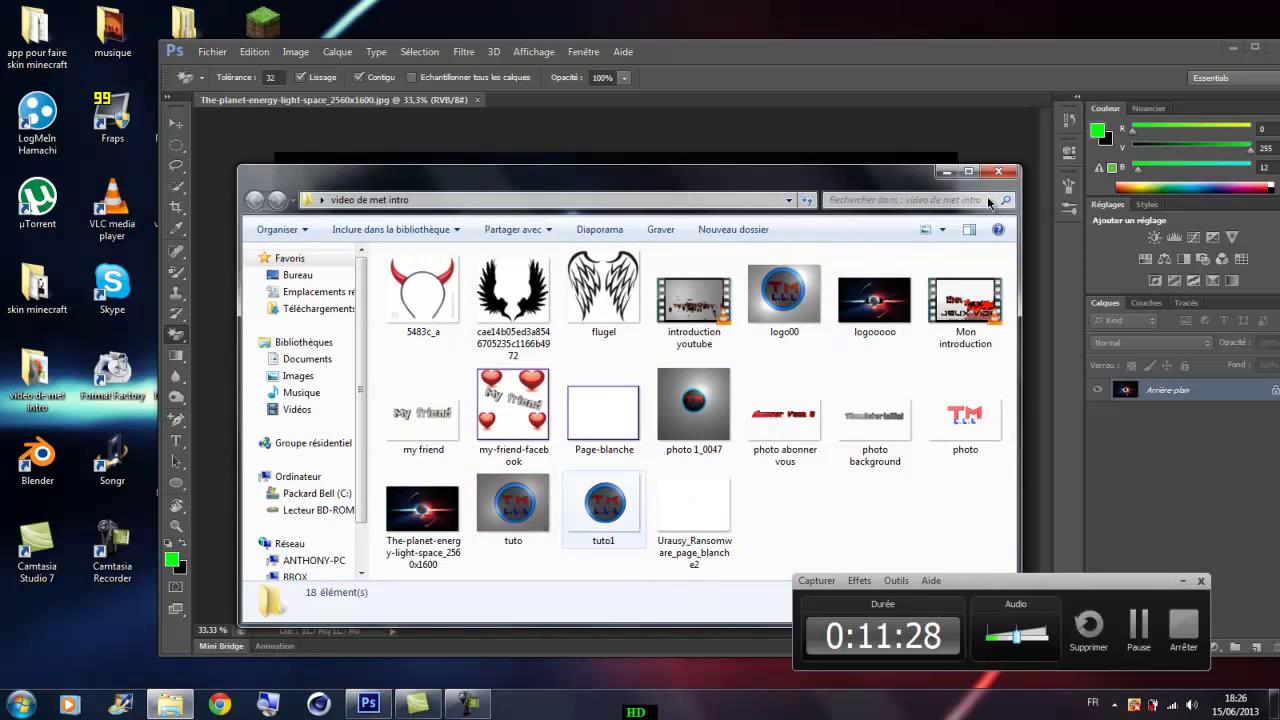
{"action": "left_click", "coordinate": [604, 508]}
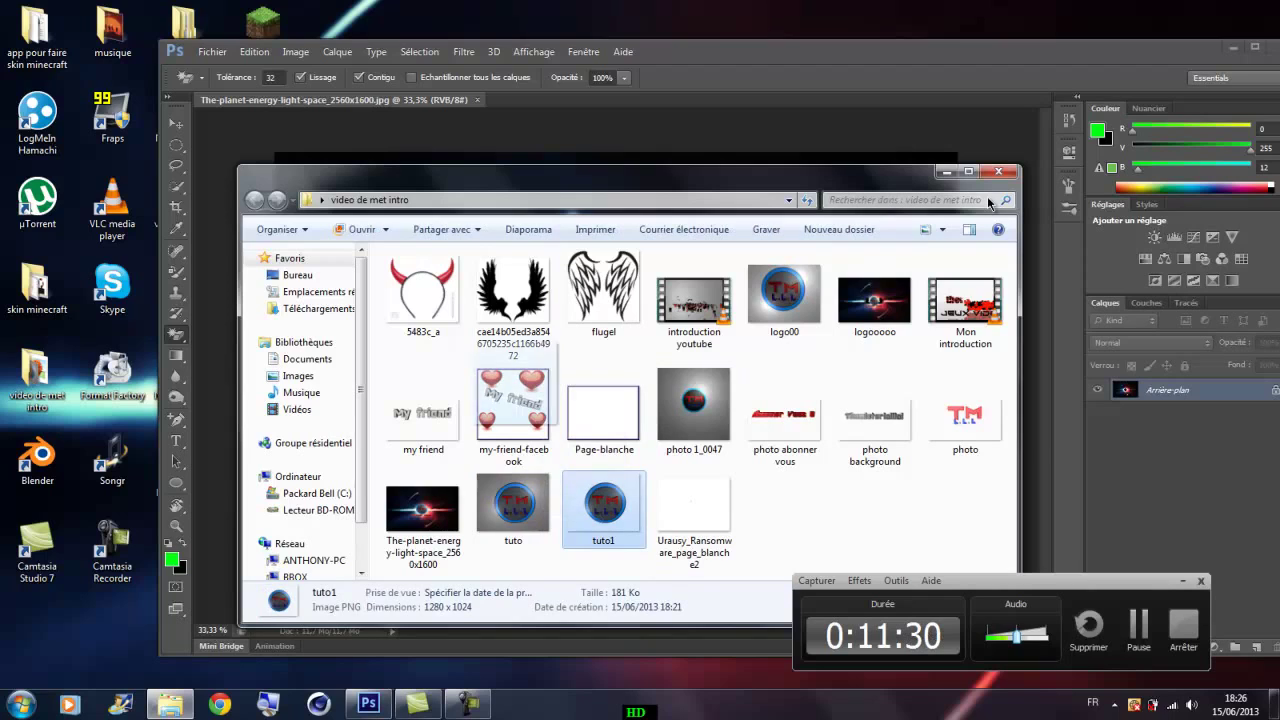
{"action": "left_click_drag", "start_coordinate": [604, 508], "coordinate": [728, 146]}
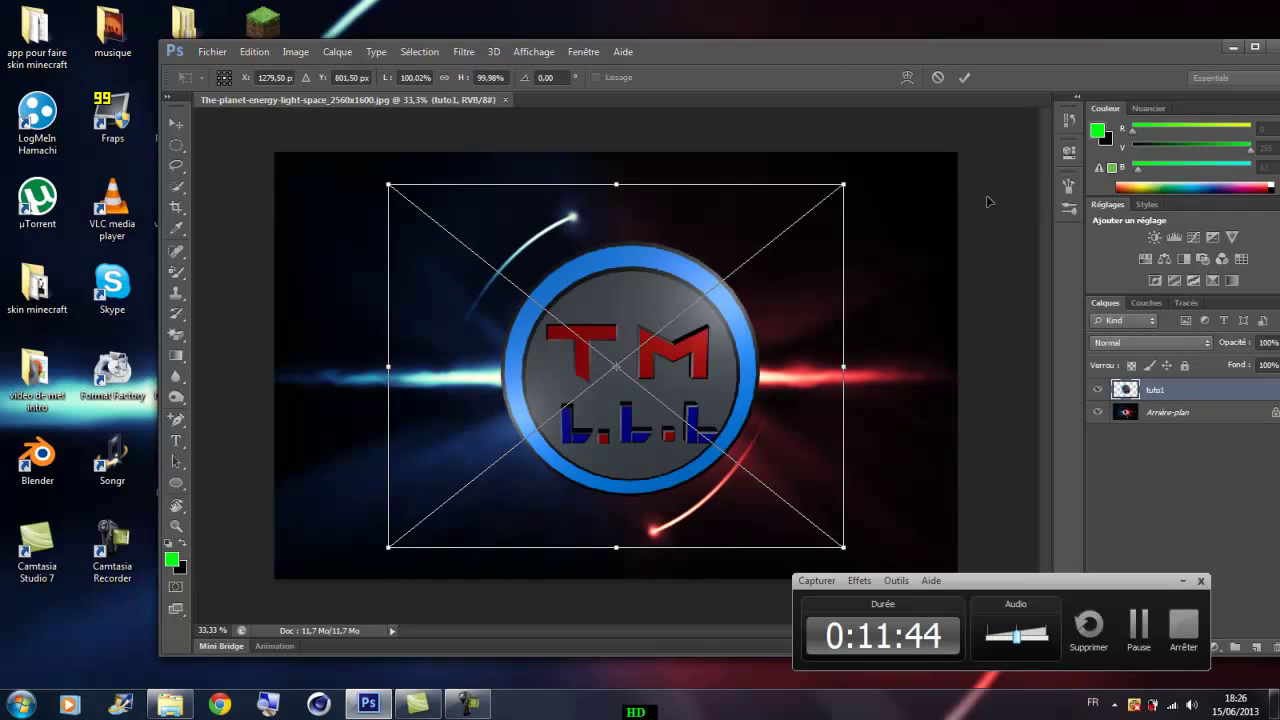
- Scale the placed tuto1 logo to about 36% width and 39% height, centring it over the planet
{"action": "mouse_move", "coordinate": [662, 266]}
{"action": "left_mouse_down"}
{"action": "mouse_move", "coordinate": [612, 268]}
{"action": "mouse_move", "coordinate": [635, 268]}
{"action": "left_mouse_up"}
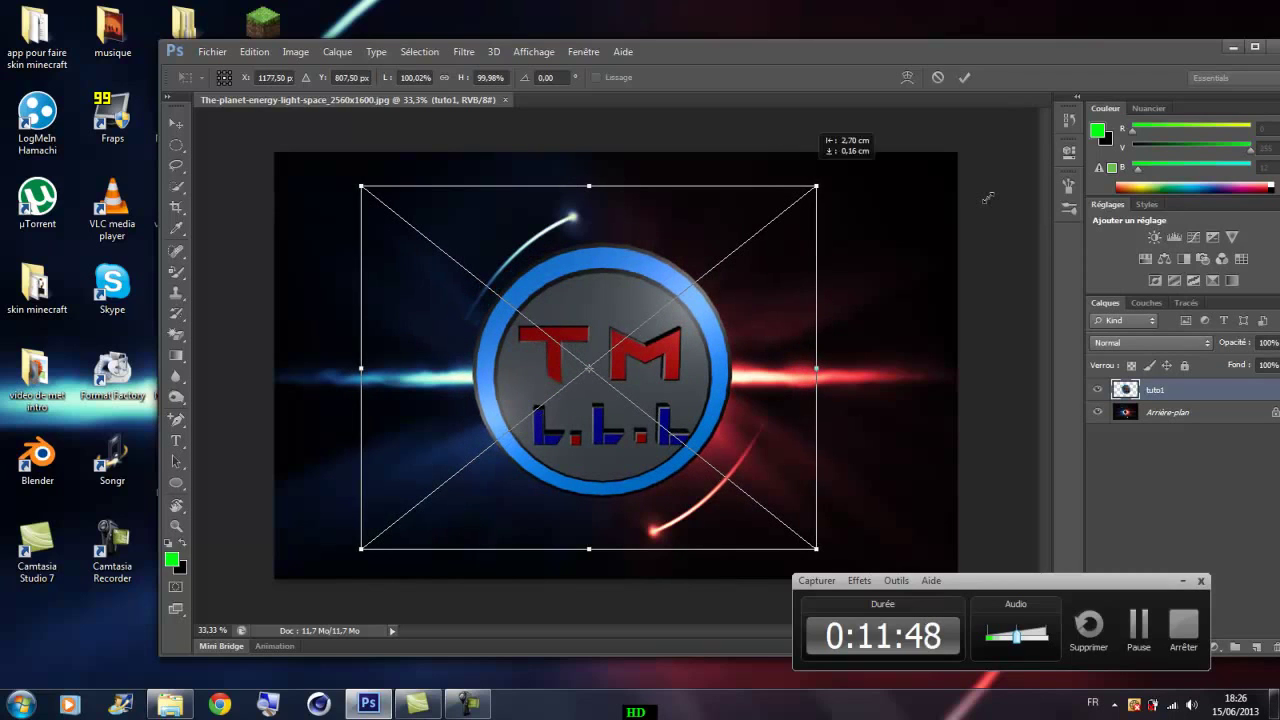
{"action": "left_click_drag", "start_coordinate": [816, 186], "coordinate": [534, 404]}
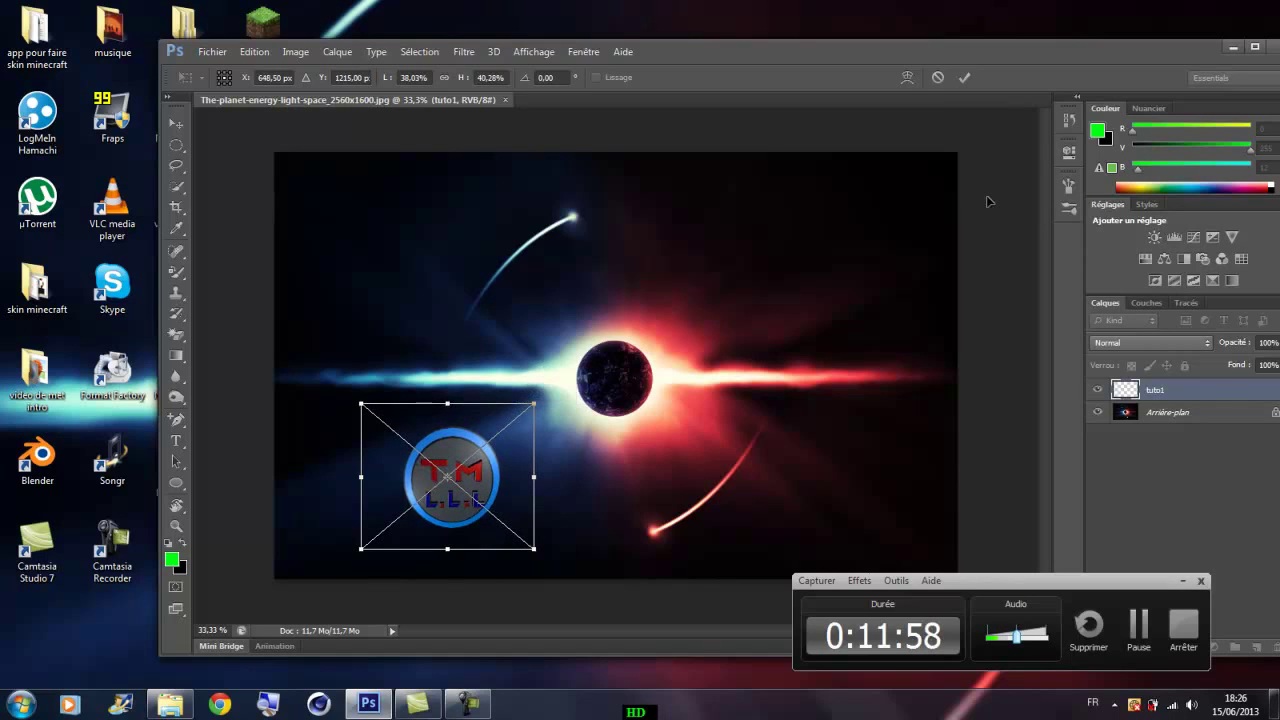
{"action": "left_click_drag", "start_coordinate": [445, 440], "coordinate": [600, 339]}
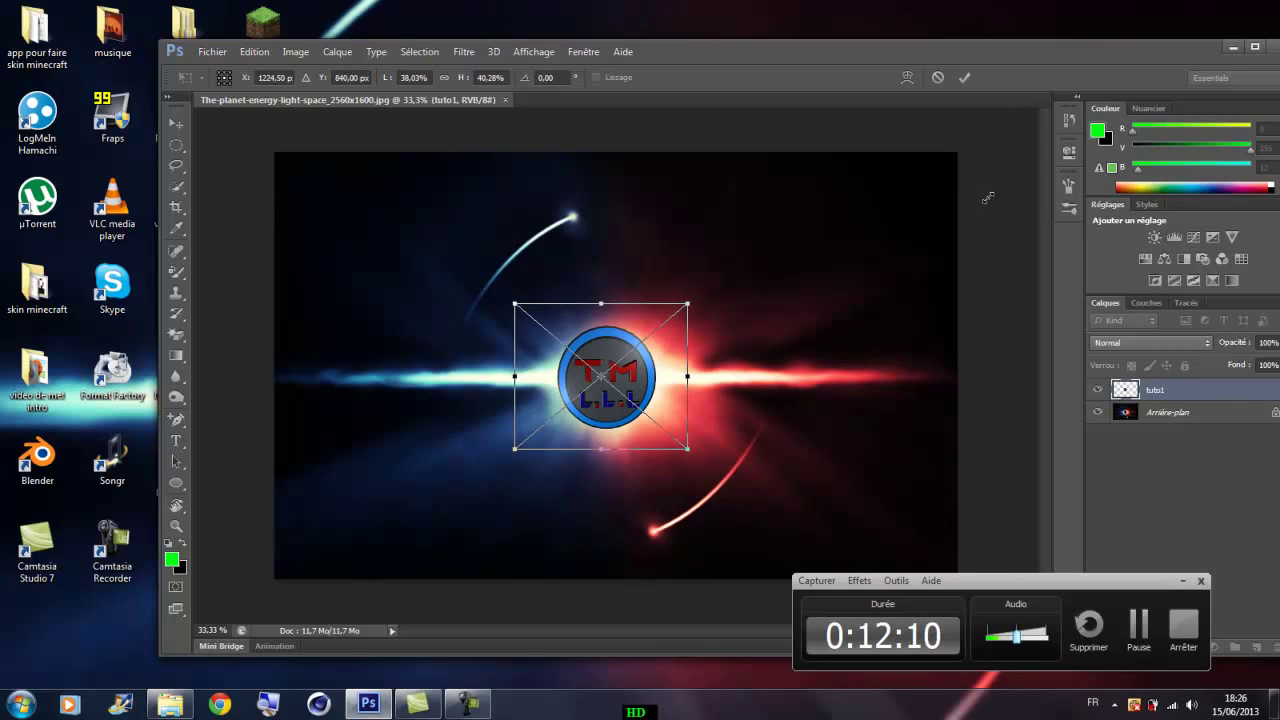
{"action": "left_click_drag", "start_coordinate": [687, 303], "coordinate": [679, 310]}
{"action": "left_click_drag", "start_coordinate": [618, 356], "coordinate": [631, 352]}
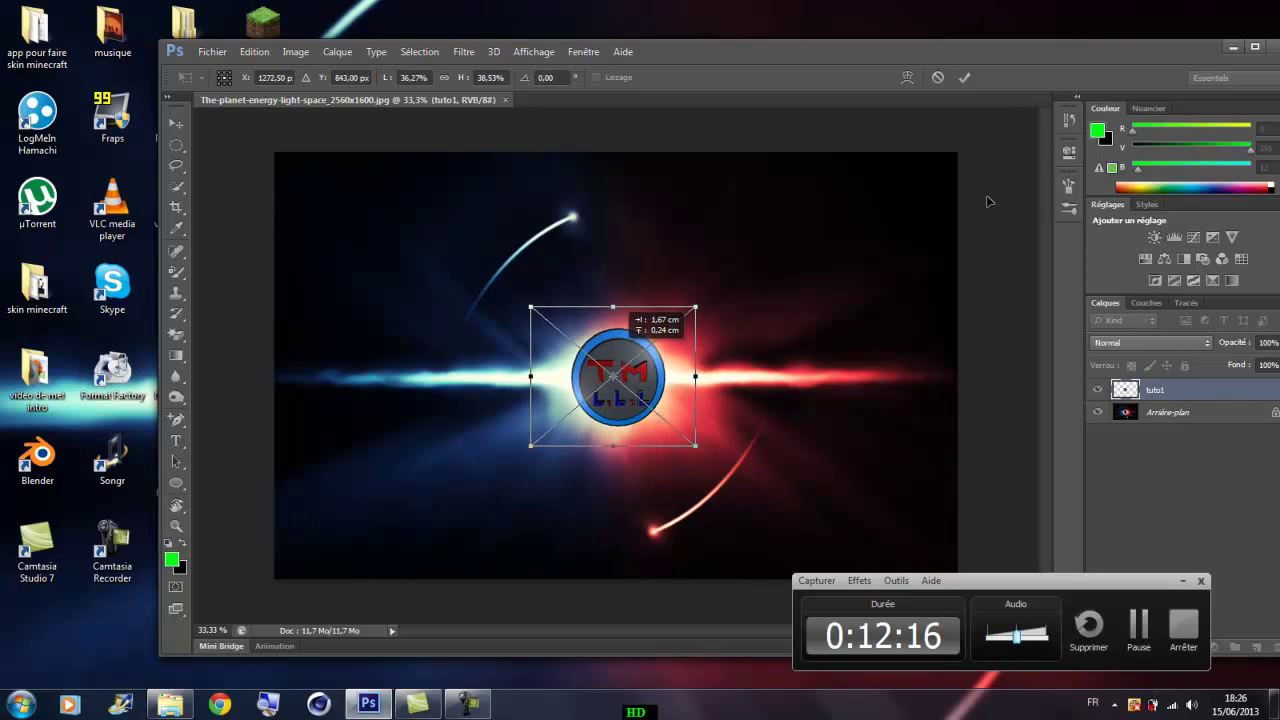
{"action": "key", "text": "Left"}
{"action": "key", "text": "Left"}
{"action": "key", "text": "Up"}
{"action": "key", "text": "Left"}
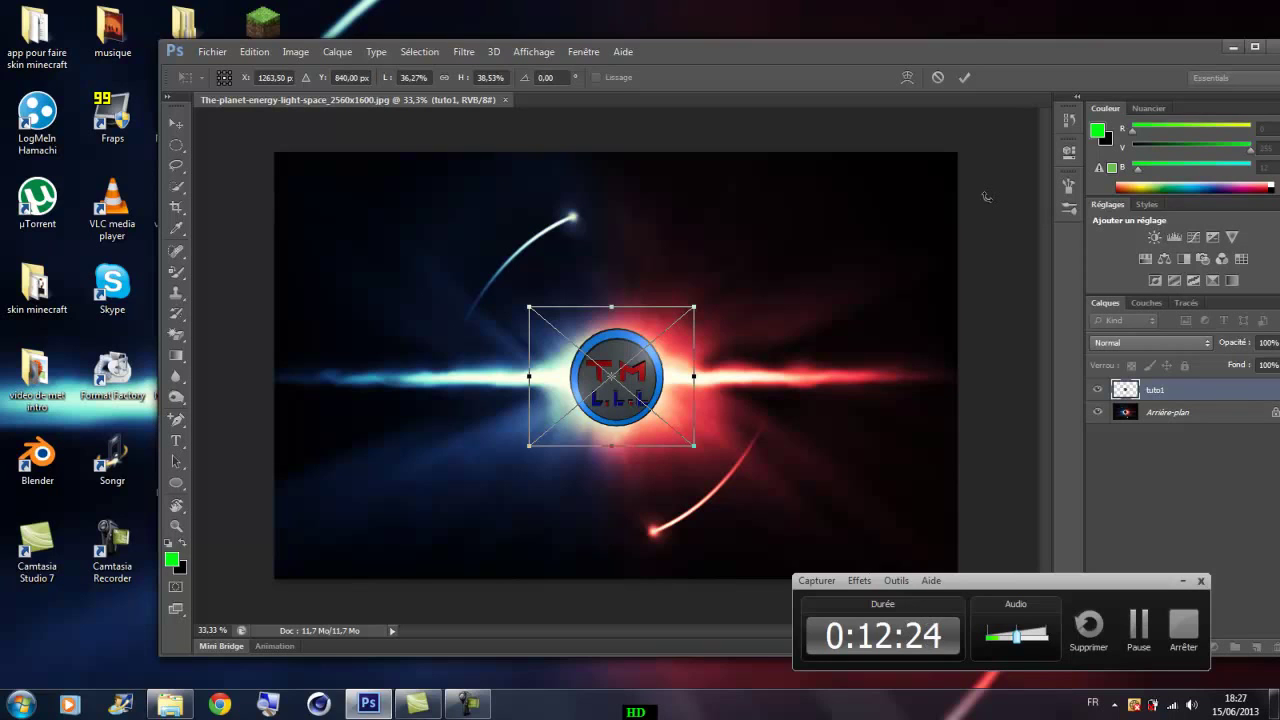
- Switch to CINEMA 4D and add a Mo Texte object to the empty scene
{"action": "left_click", "coordinate": [1233, 47]}
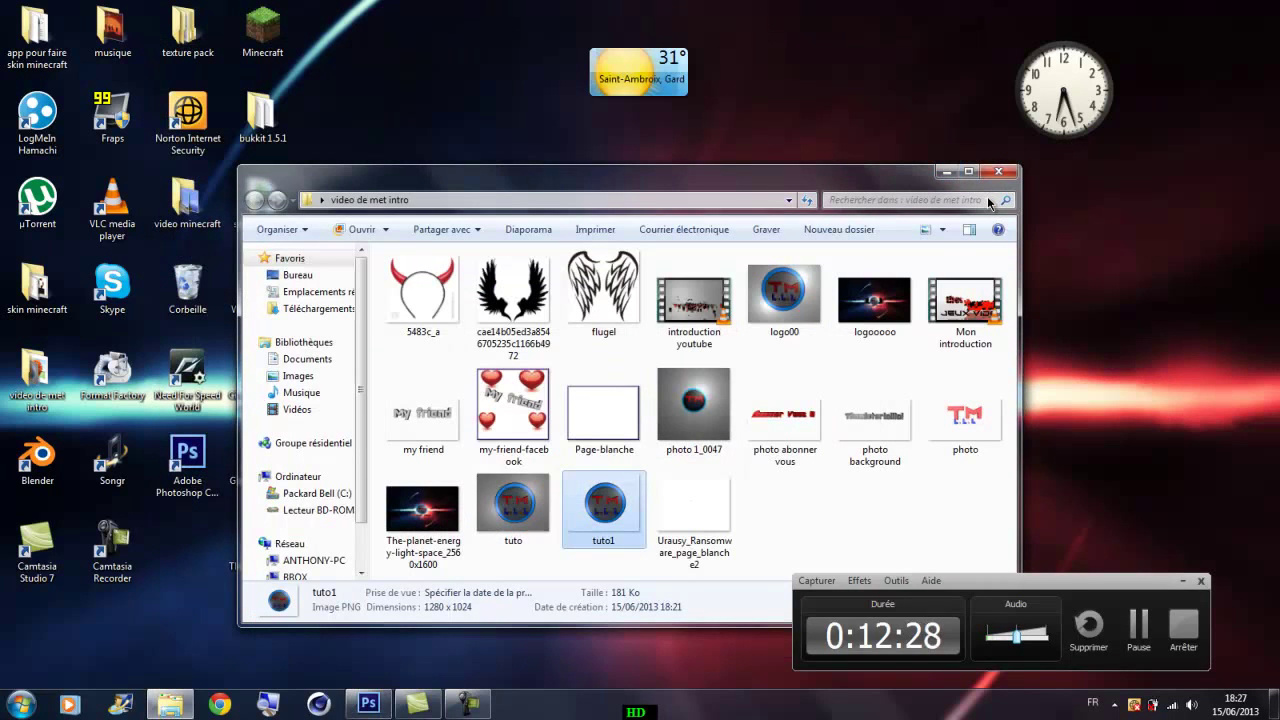
{"action": "key", "text": "super+d"}
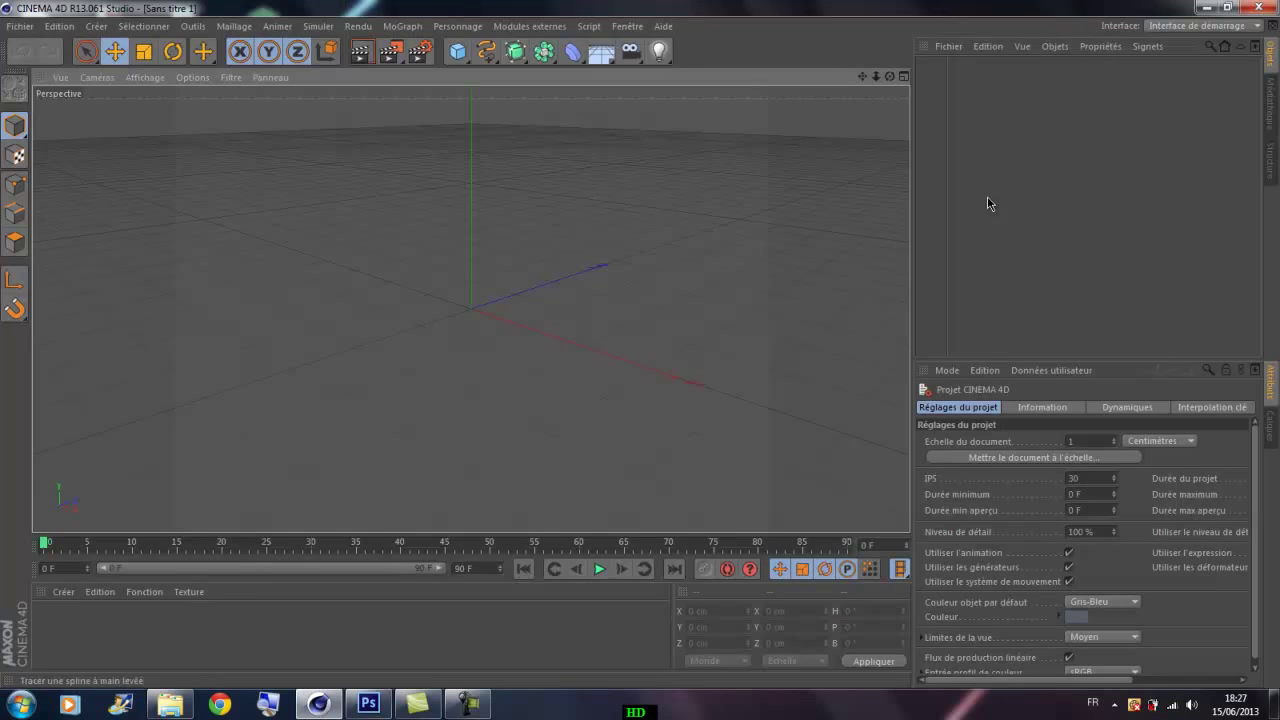
{"action": "left_click", "coordinate": [402, 27]}
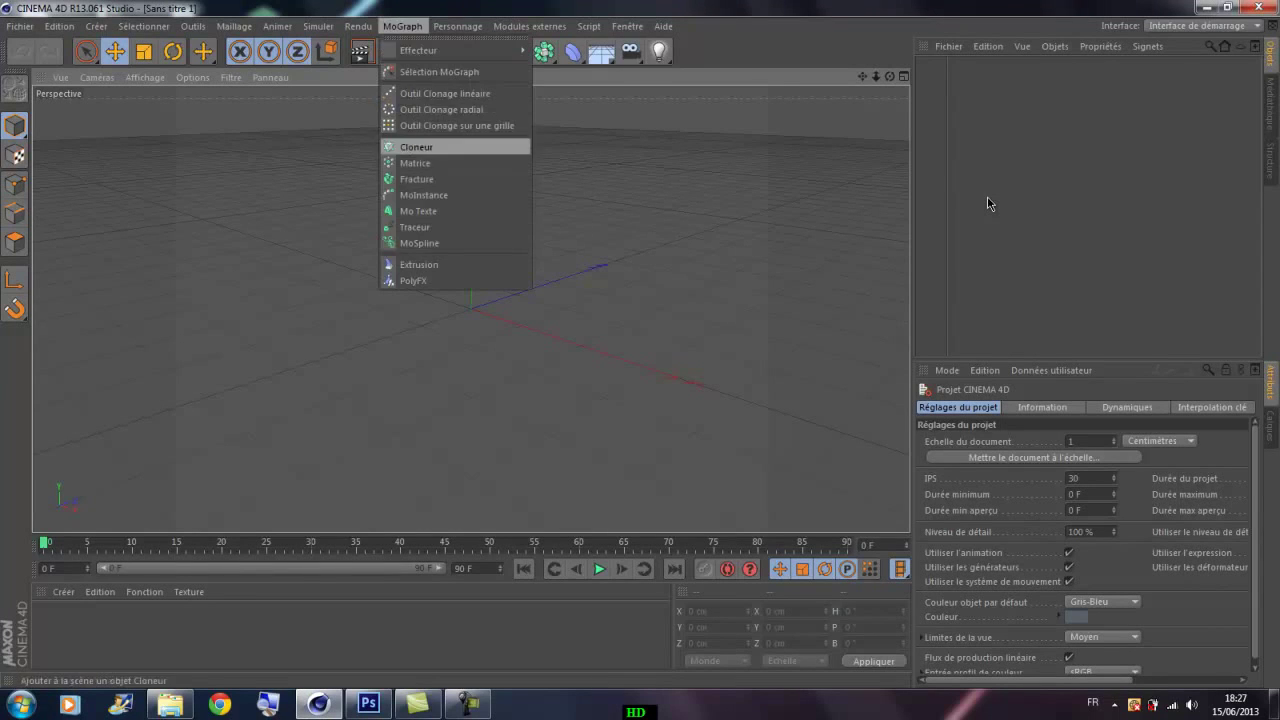
{"action": "left_click", "coordinate": [418, 211]}
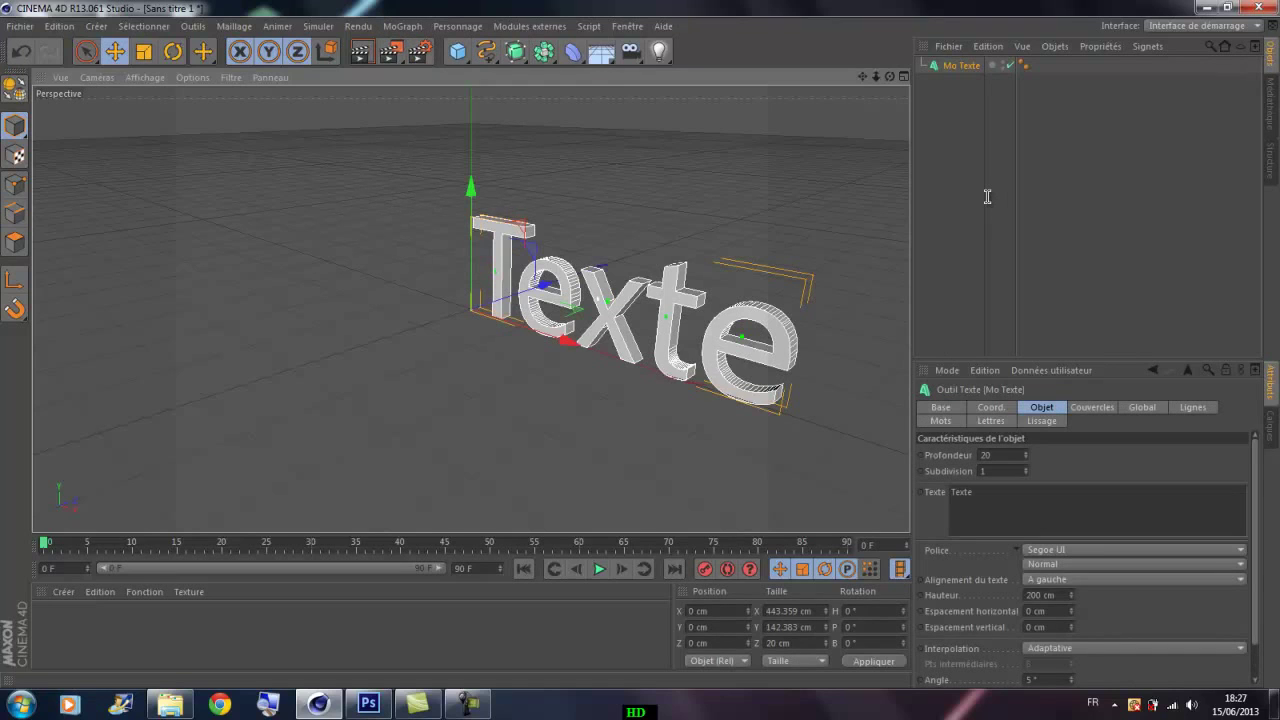
- Replace the Mo Texte object's default text with "Abonner Vous !!"
{"action": "key", "text": "ctrl+a"}
{"action": "key", "text": "BackSpace"}
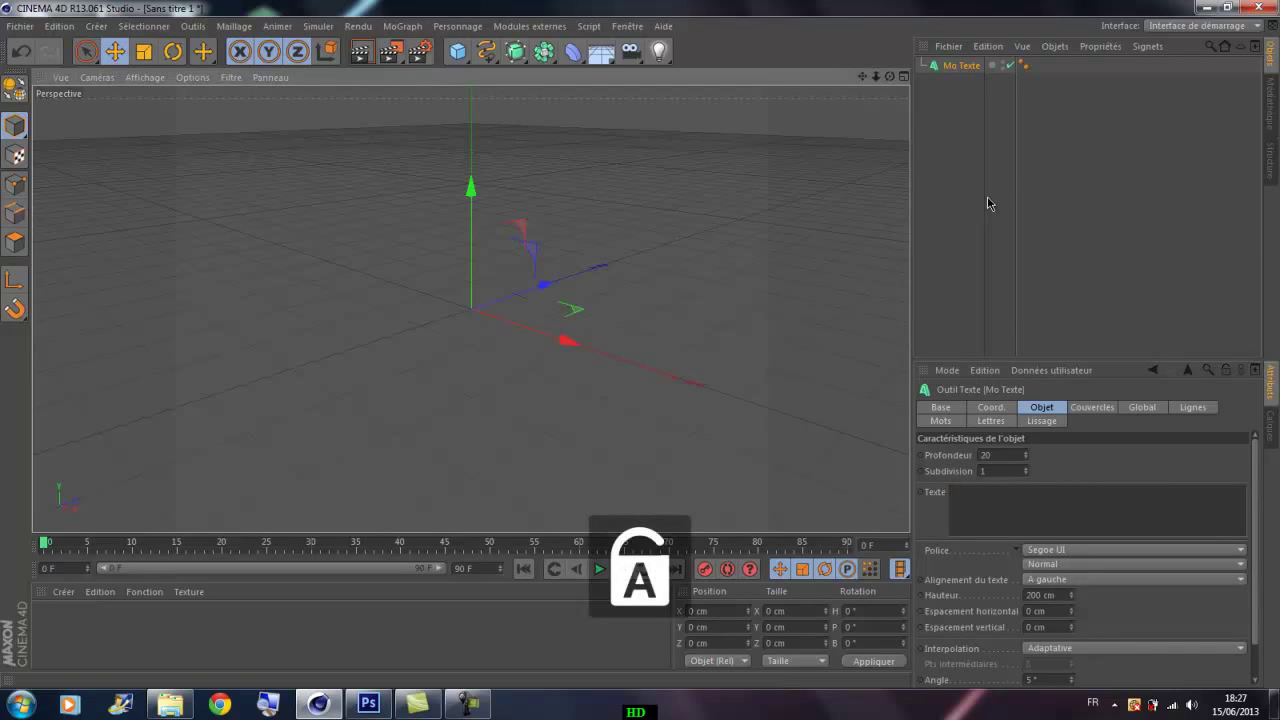
{"action": "key", "text": "Caps_Lock"}
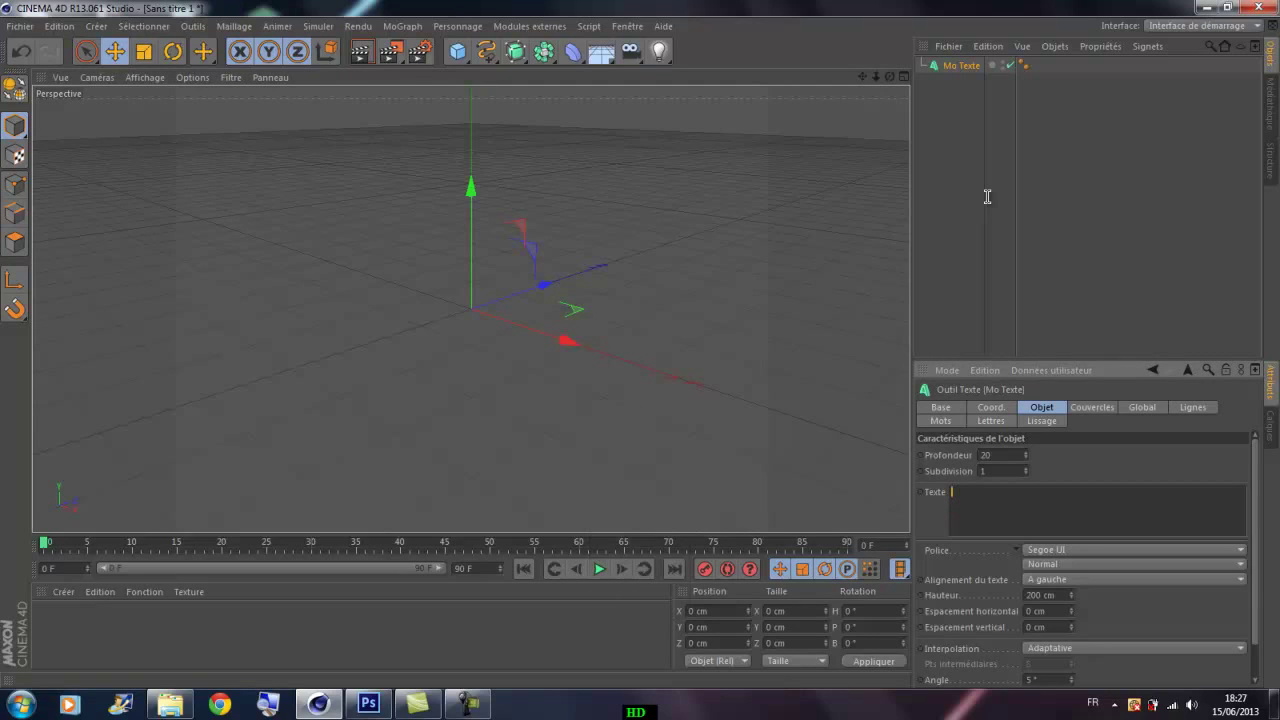
{"action": "type", "text": "A"}
{"action": "key", "text": "Caps_Lock"}
{"action": "type", "text": "bon"}
{"action": "type", "text": "ner"}
{"action": "key", "text": "Caps_Lock"}
{"action": "type", "text": "Vous !!"}
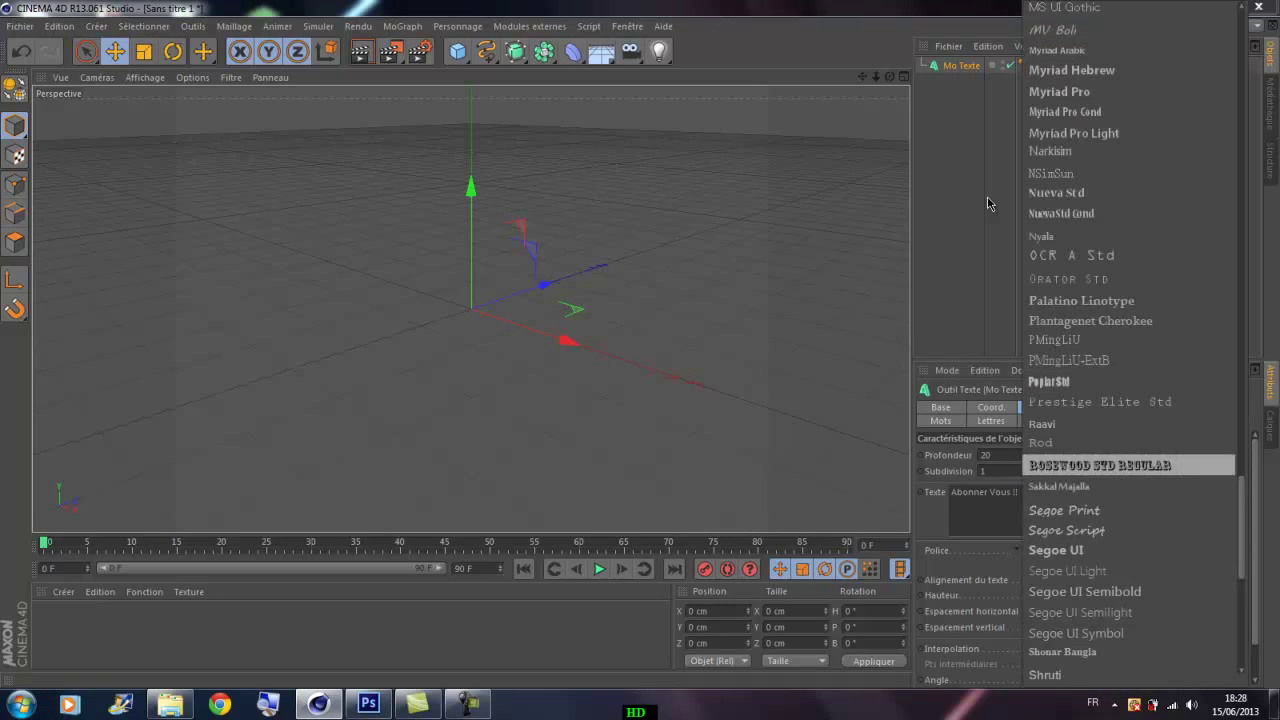
- Set the font of the "Abonner Vous !!" text to AR DESTINE
{"action": "scroll", "coordinate": [1130, 466], "scroll_direction": "up", "scroll_amount": 2}
{"action": "scroll", "coordinate": [1130, 232], "scroll_direction": "up", "scroll_amount": 7}
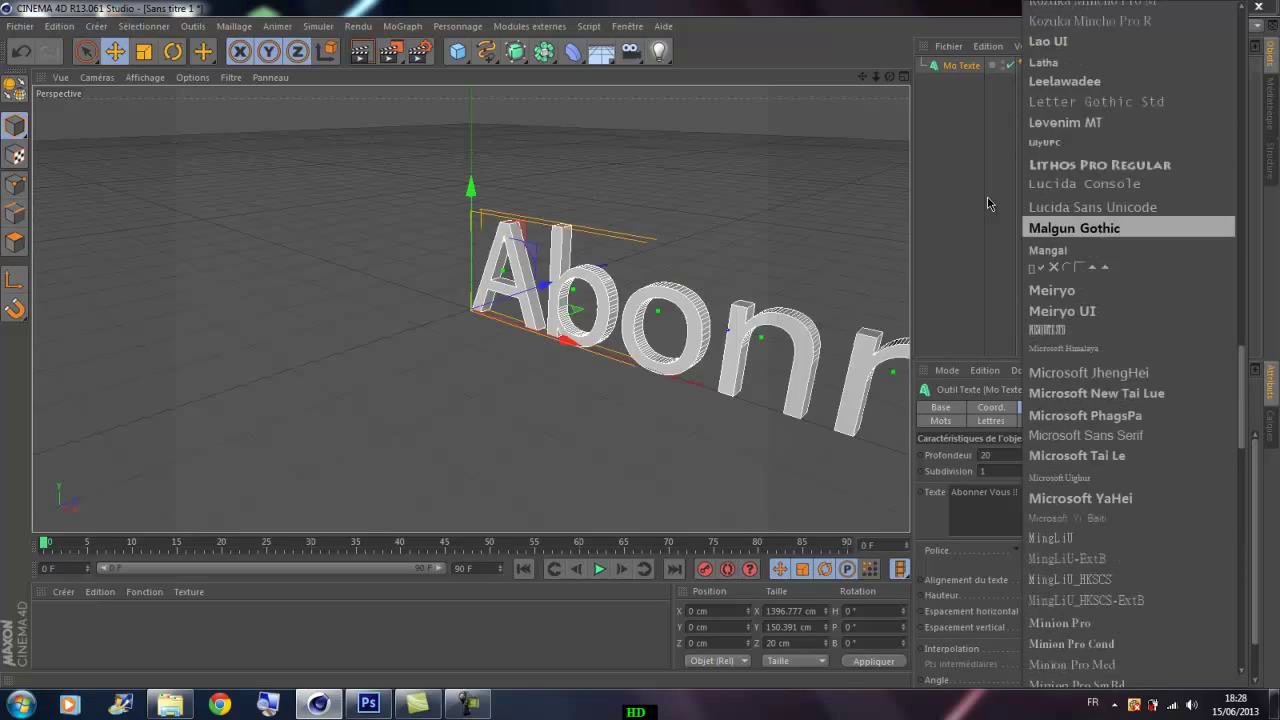
{"action": "scroll", "coordinate": [988, 203], "scroll_direction": "up", "scroll_amount": 10}
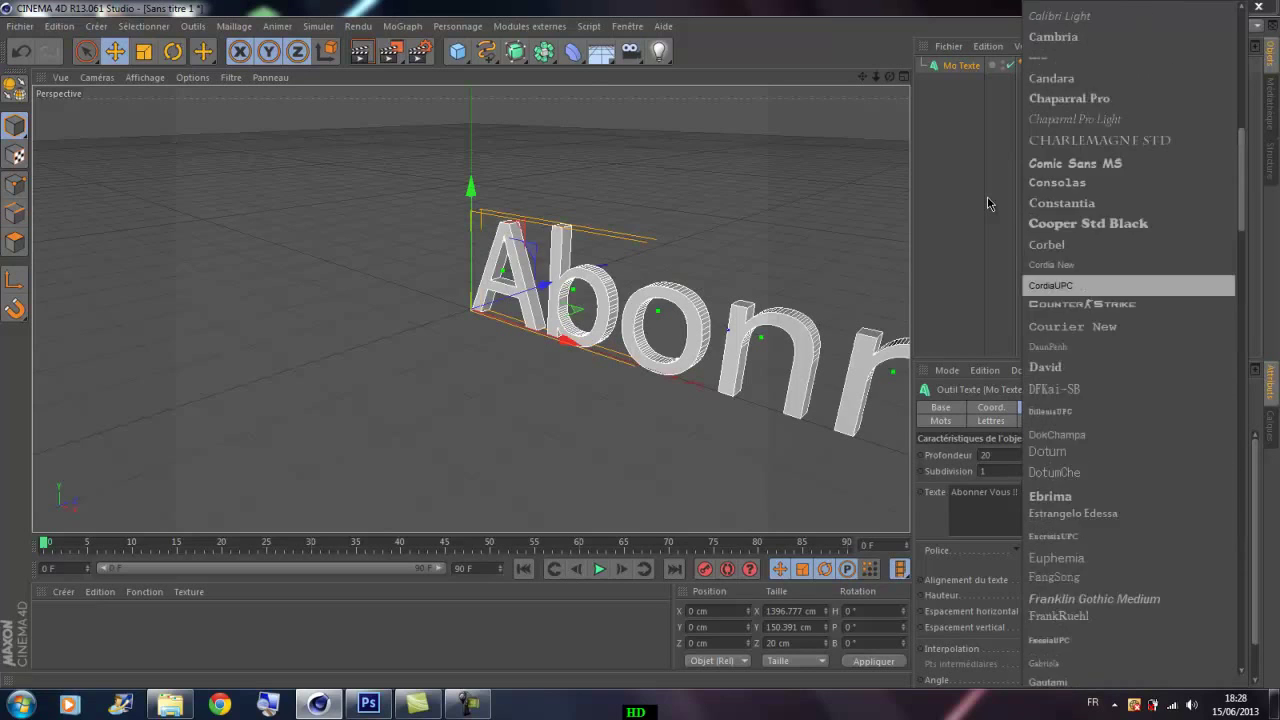
{"action": "key", "text": "Down"}
{"action": "key", "text": "Down"}
{"action": "key", "text": "Down"}
{"action": "key", "text": "Down"}
{"action": "key", "text": "Down"}
{"action": "key", "text": "Down"}
{"action": "key", "text": "Down"}
{"action": "key", "text": "Down"}
{"action": "key", "text": "Down"}
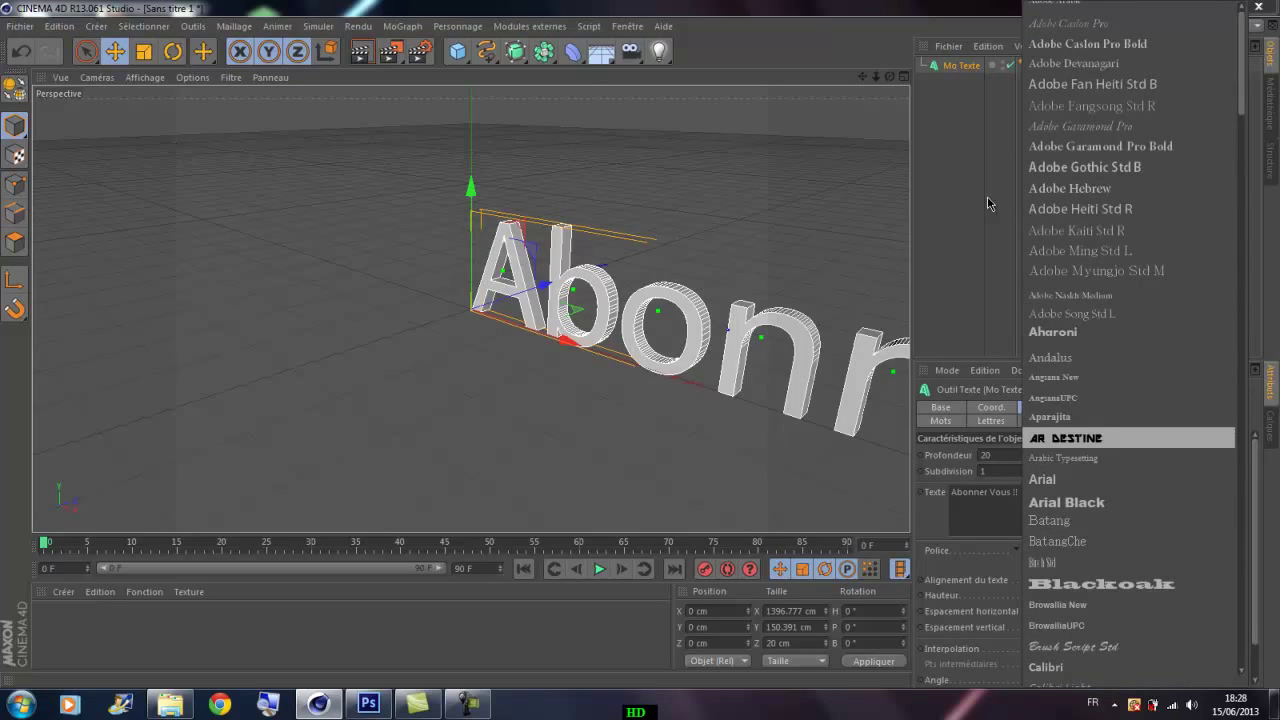
{"action": "key", "text": "Return"}
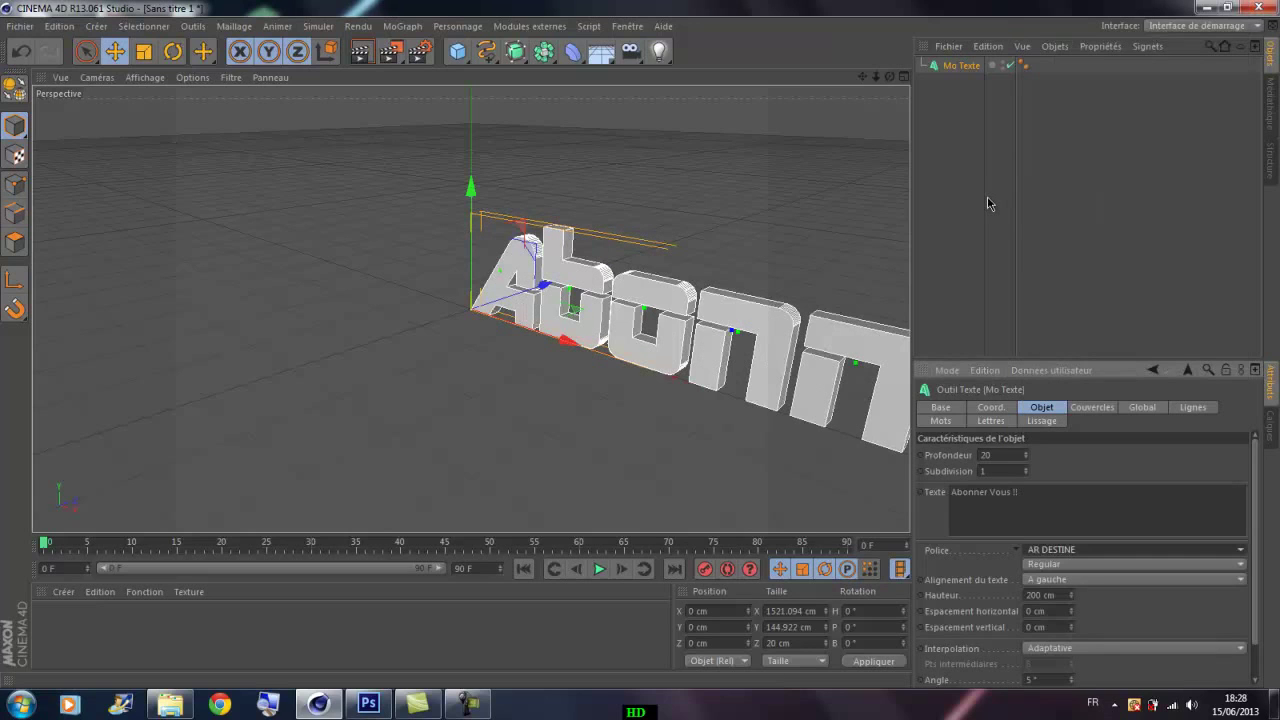
- Set the extrusion depth of the "Abonner Vous !!" text to 100 and deselect the object
{"action": "left_click_drag", "start_coordinate": [889, 77], "coordinate": [985, 77]}
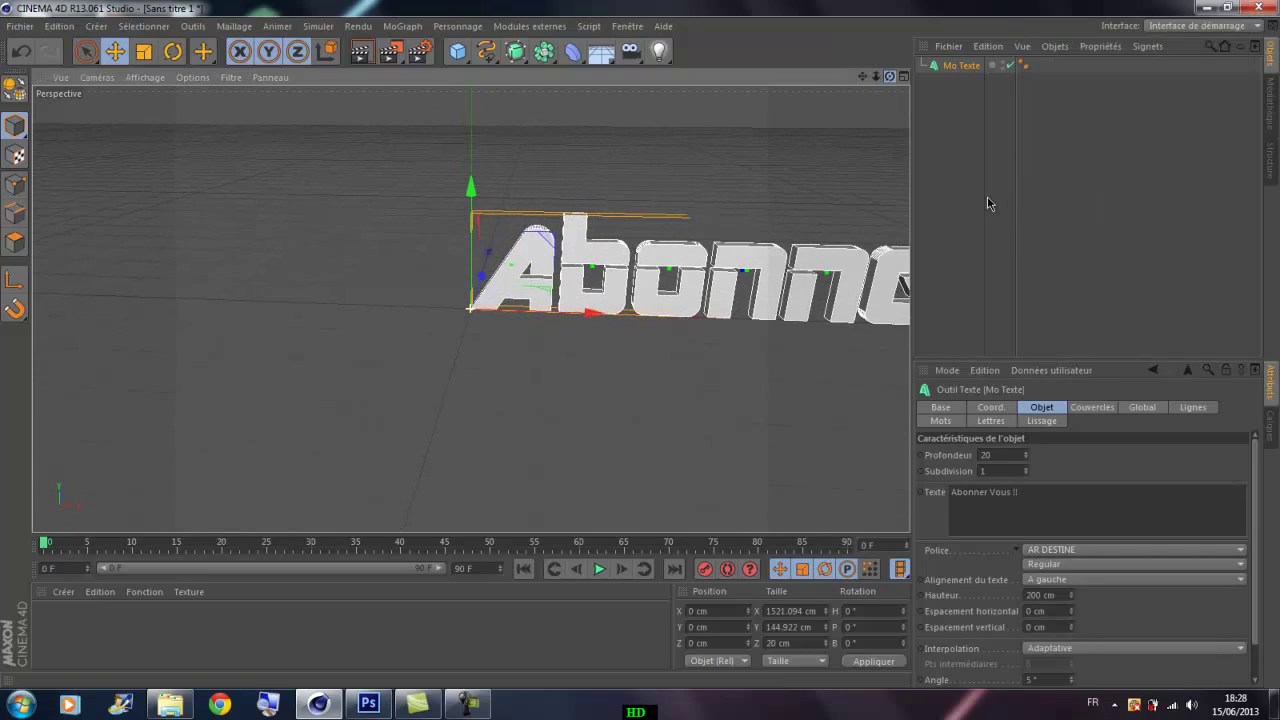
{"action": "mouse_move", "coordinate": [862, 77]}
{"action": "left_mouse_down"}
{"action": "mouse_move", "coordinate": [648, 5]}
{"action": "mouse_move", "coordinate": [457, 2]}
{"action": "mouse_move", "coordinate": [456, 22]}
{"action": "left_mouse_up"}
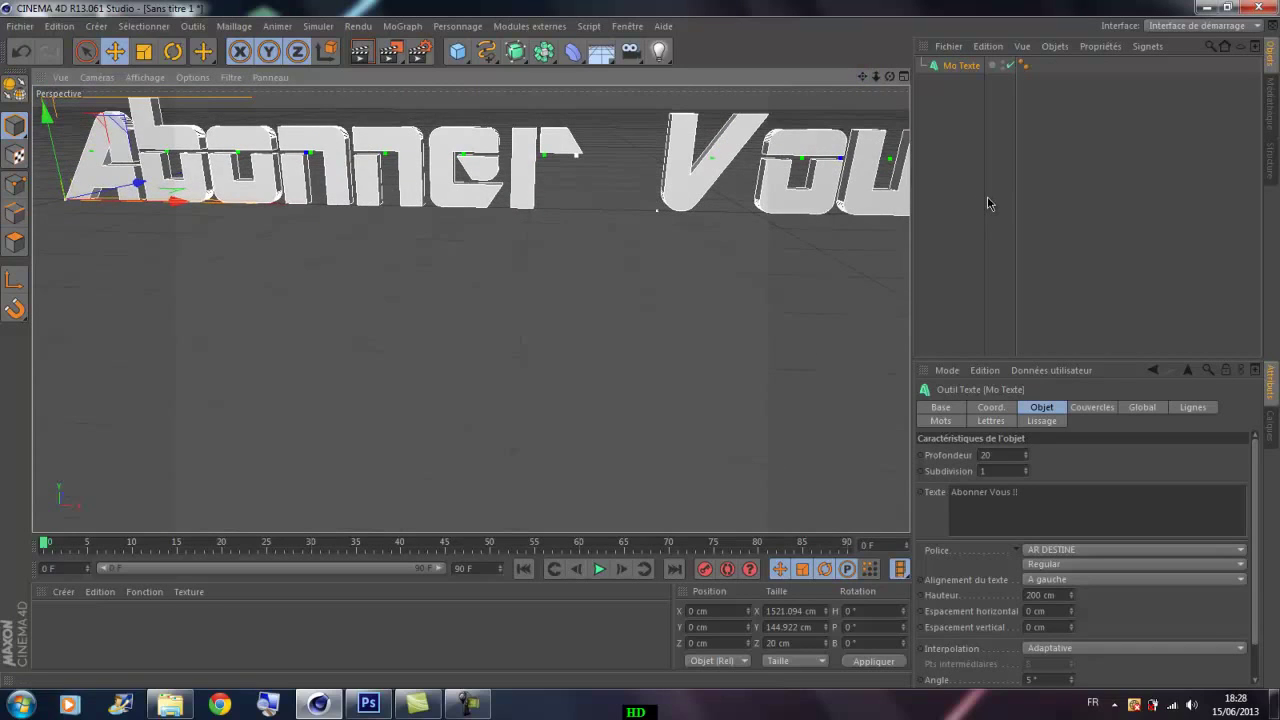
{"action": "left_click_drag", "start_coordinate": [876, 77], "coordinate": [1002, 77]}
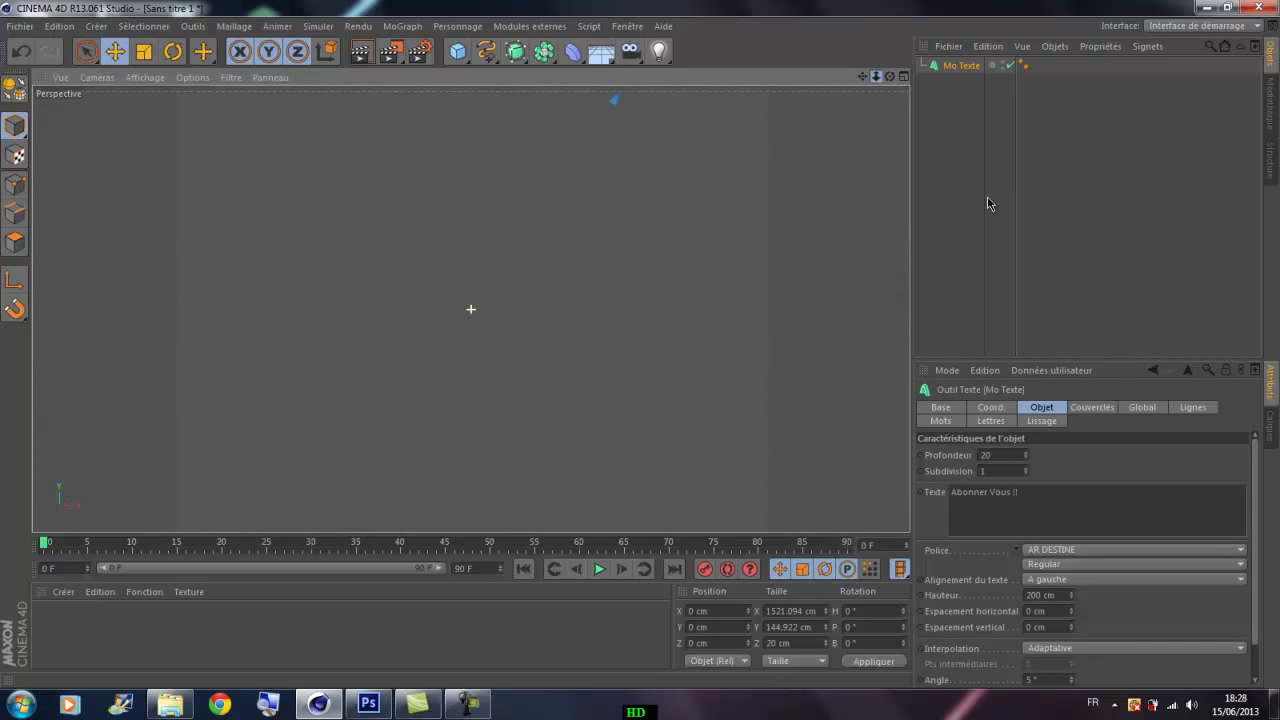
{"action": "left_click_drag", "start_coordinate": [862, 77], "coordinate": [874, 77]}
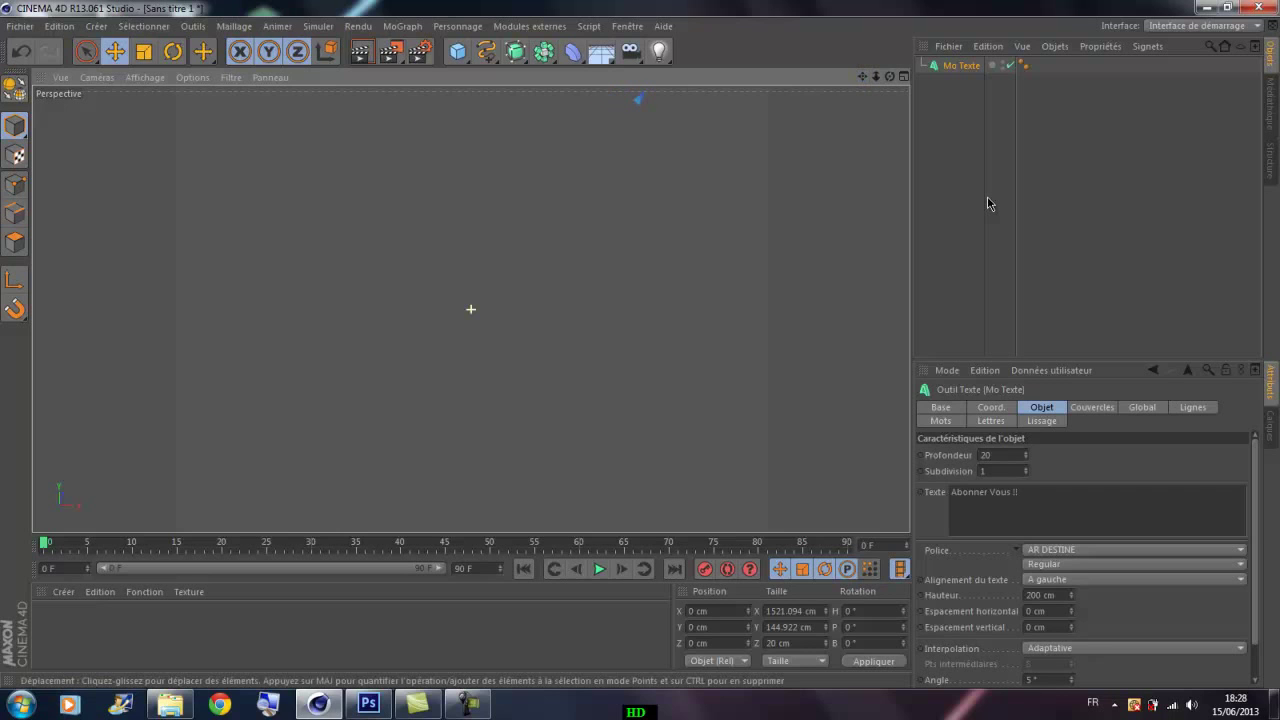
{"action": "key", "text": "F10"}
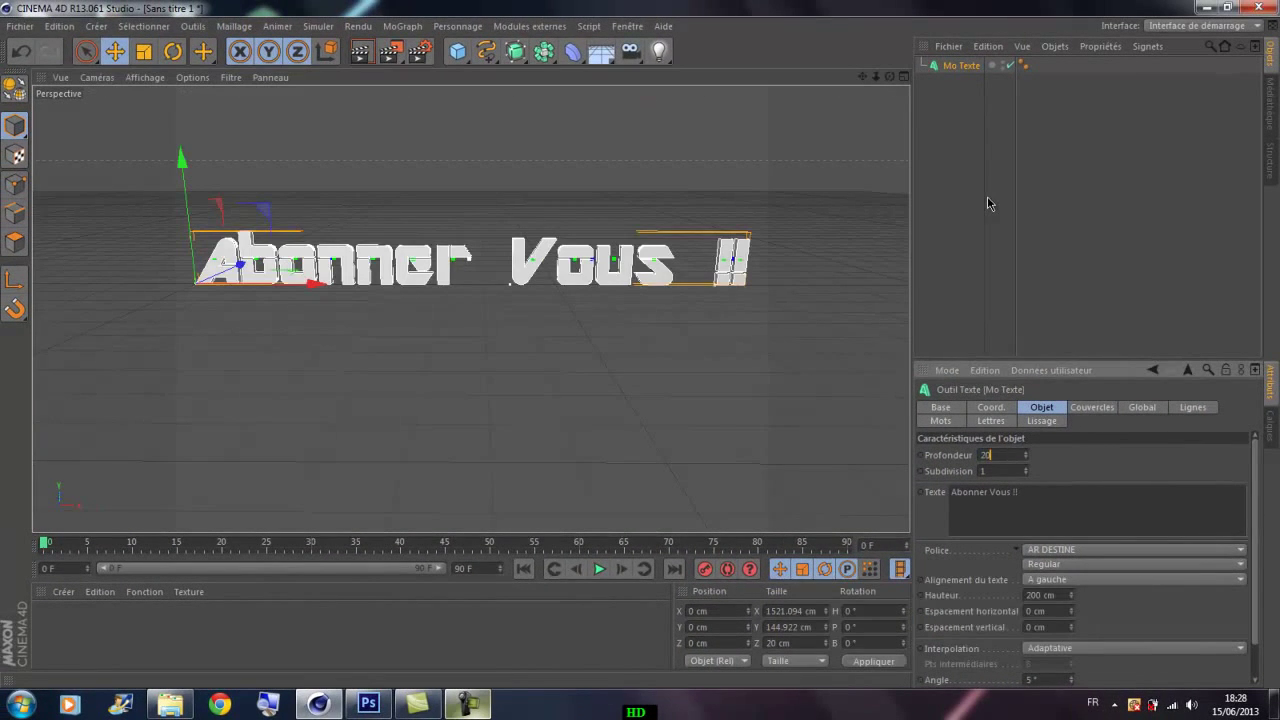
{"action": "type", "text": "100"}
{"action": "key", "text": "Return"}
{"action": "left_click", "coordinate": [987, 203]}
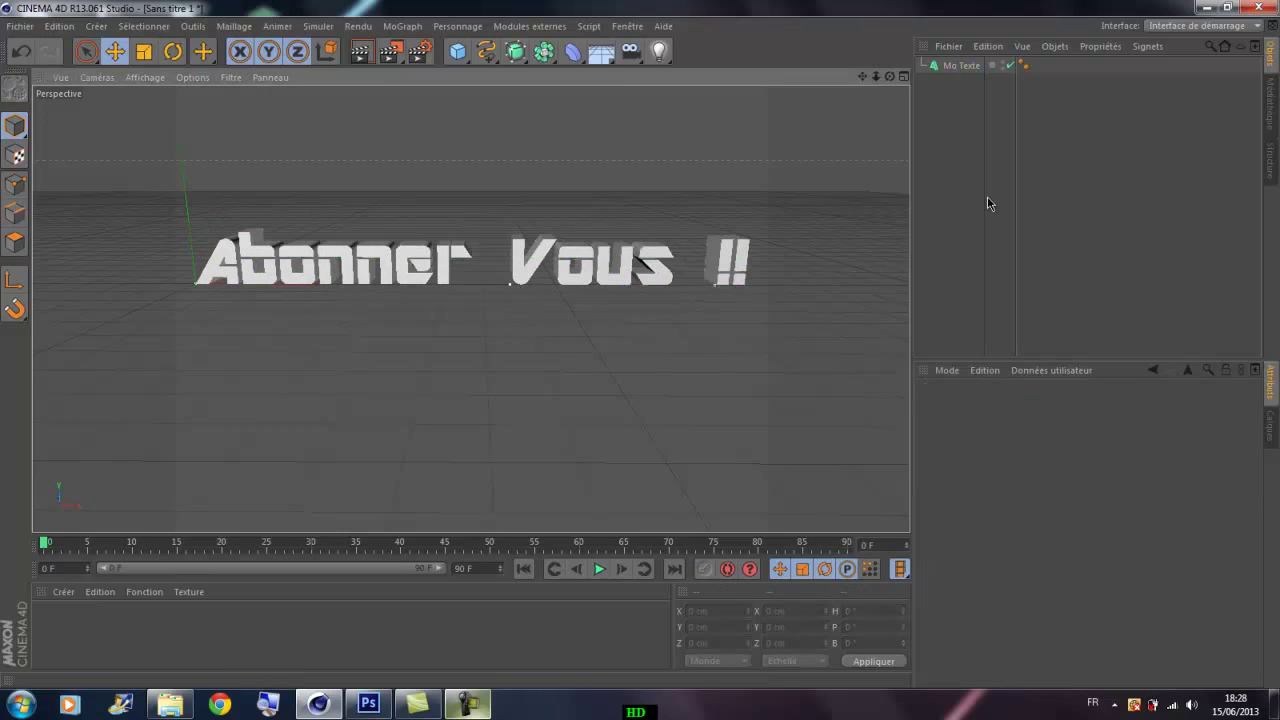
- Create a new material with a pure red colour (R 255, V 0, B 0) and apply it to the "Abonner Vous !!" text
{"action": "key", "text": "ctrl+n"}
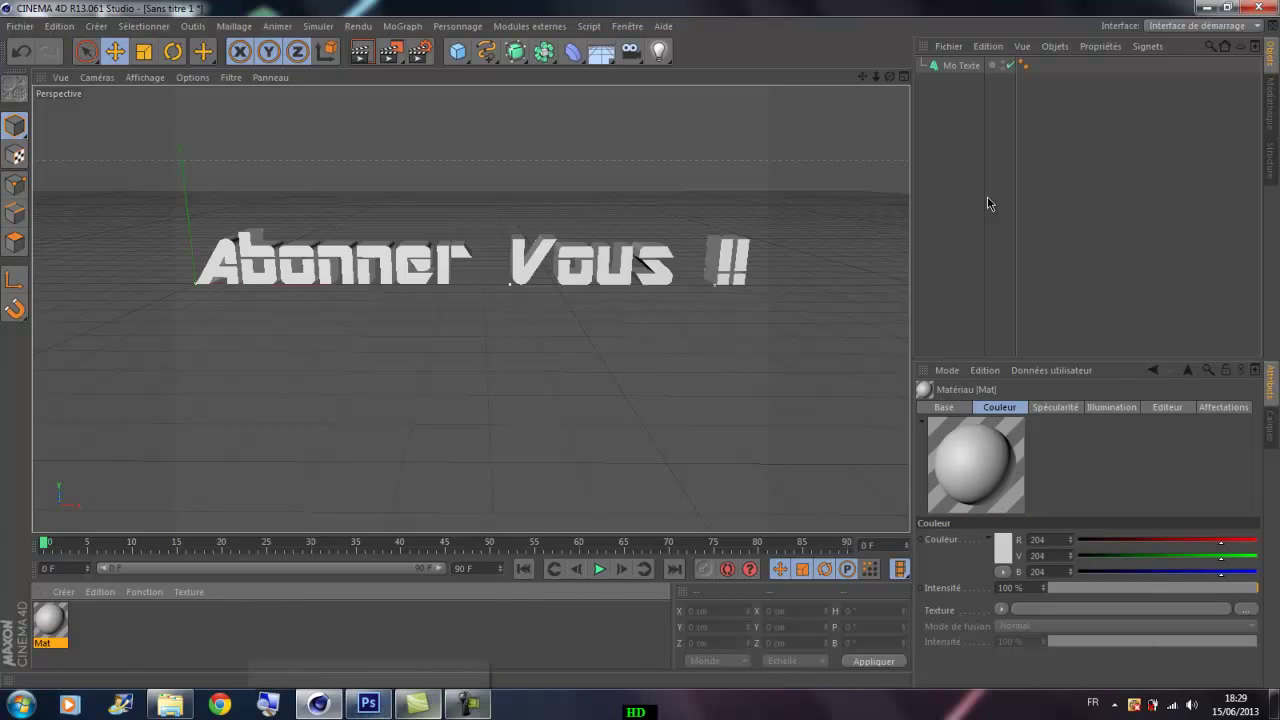
{"action": "left_click", "coordinate": [468, 704]}
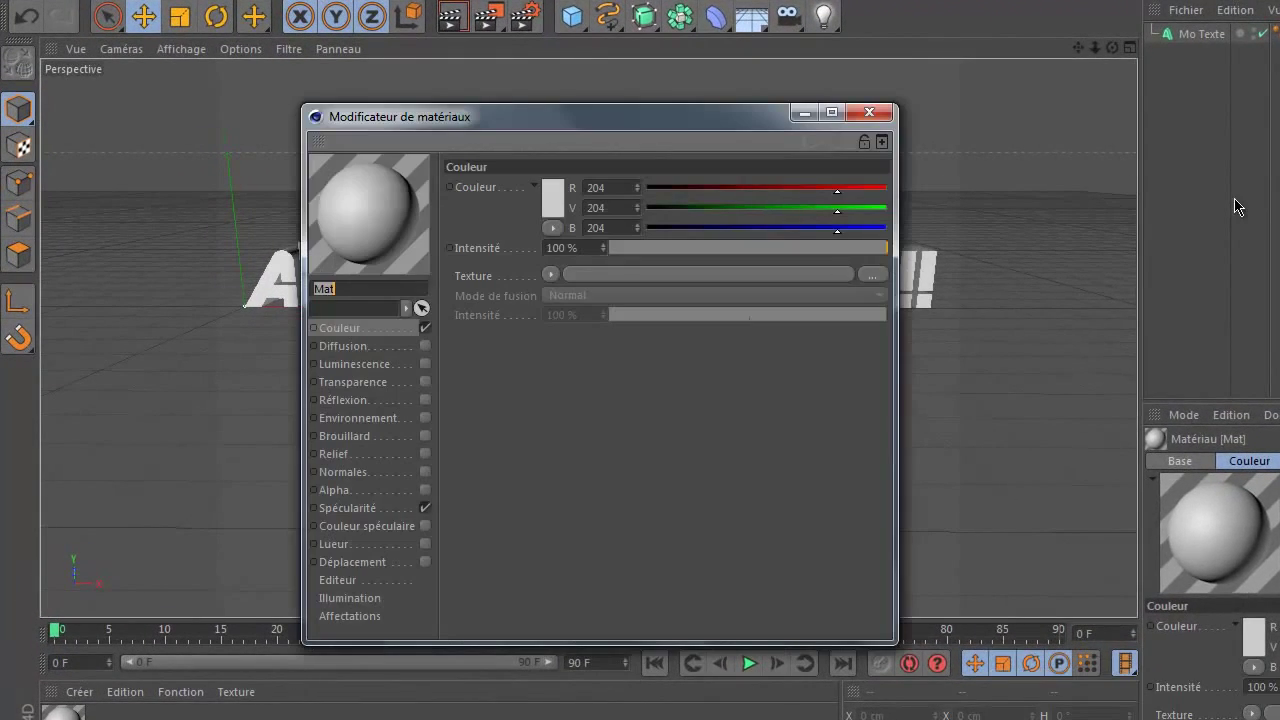
{"action": "left_click", "coordinate": [553, 198]}
{"action": "left_click", "coordinate": [559, 128]}
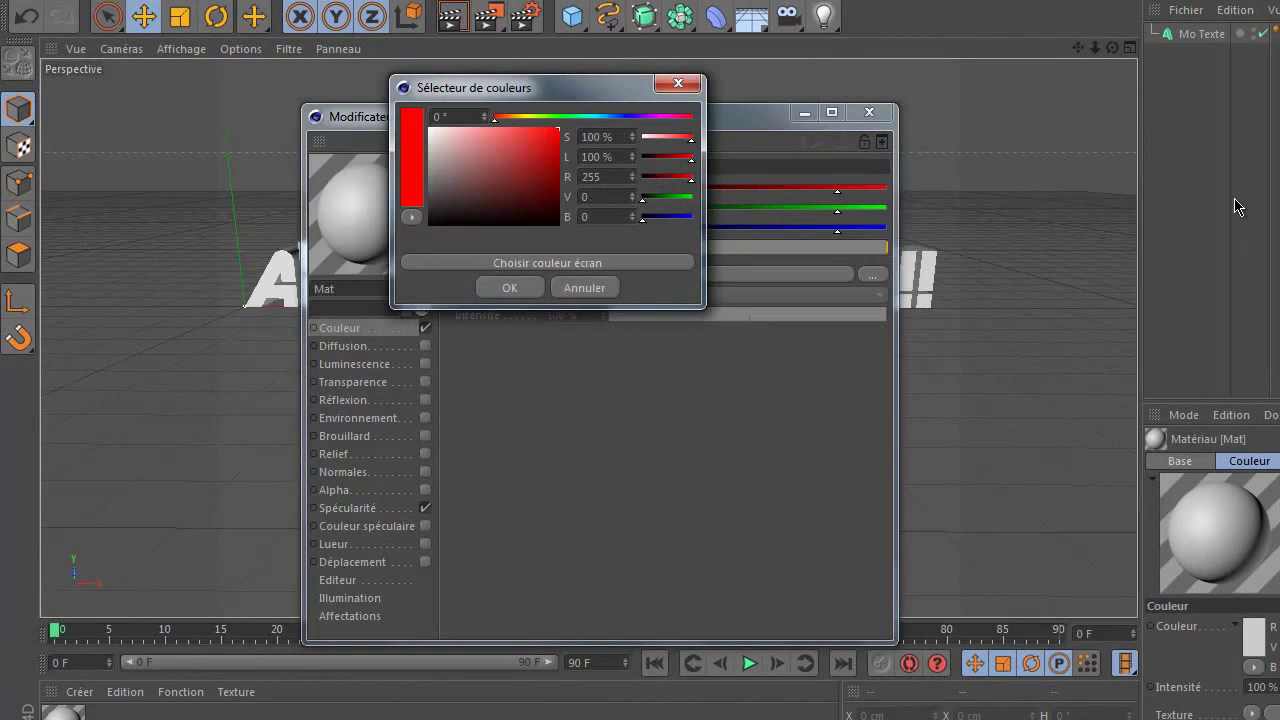
{"action": "key", "text": "Return"}
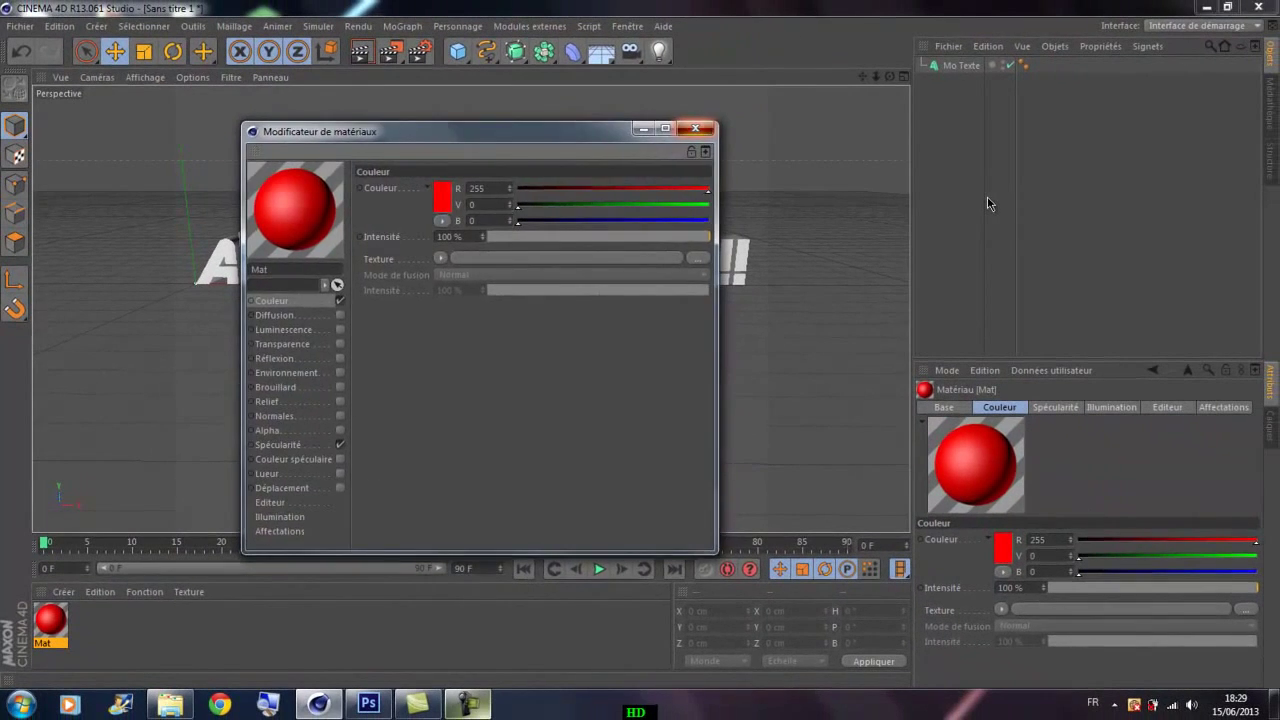
{"action": "key", "text": "Escape"}
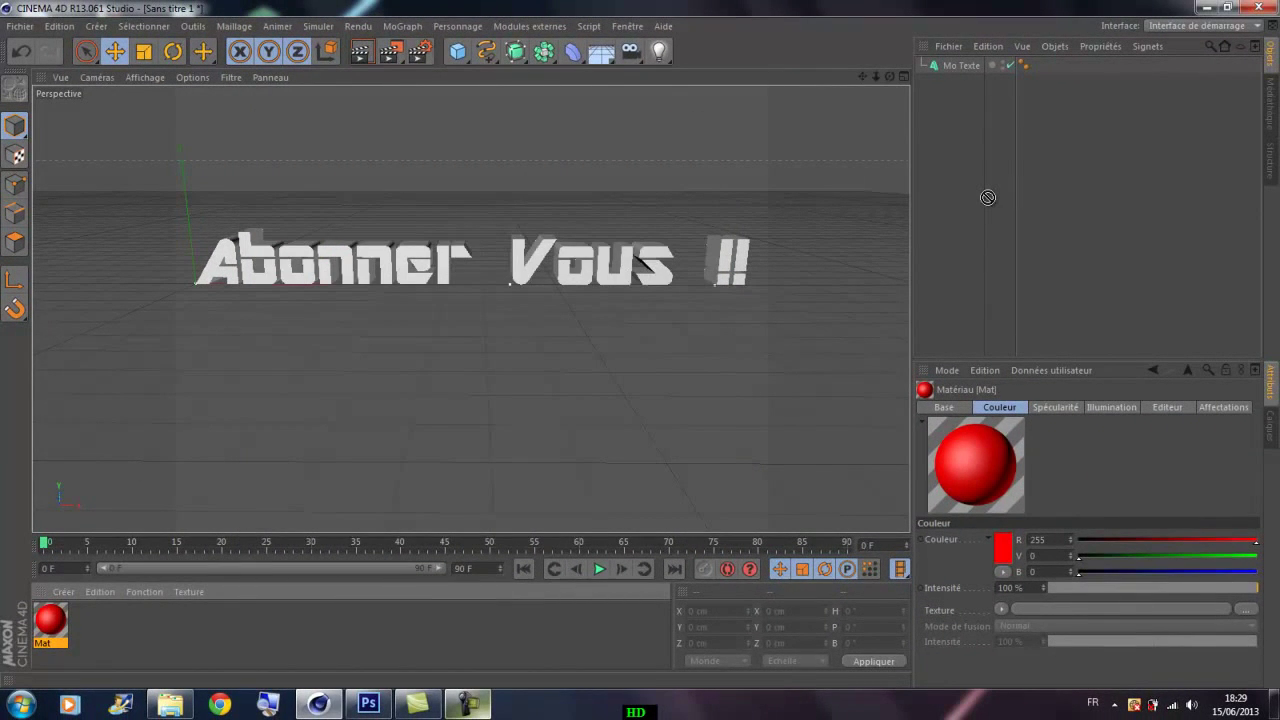
{"action": "left_click_drag", "start_coordinate": [988, 197], "coordinate": [988, 203]}
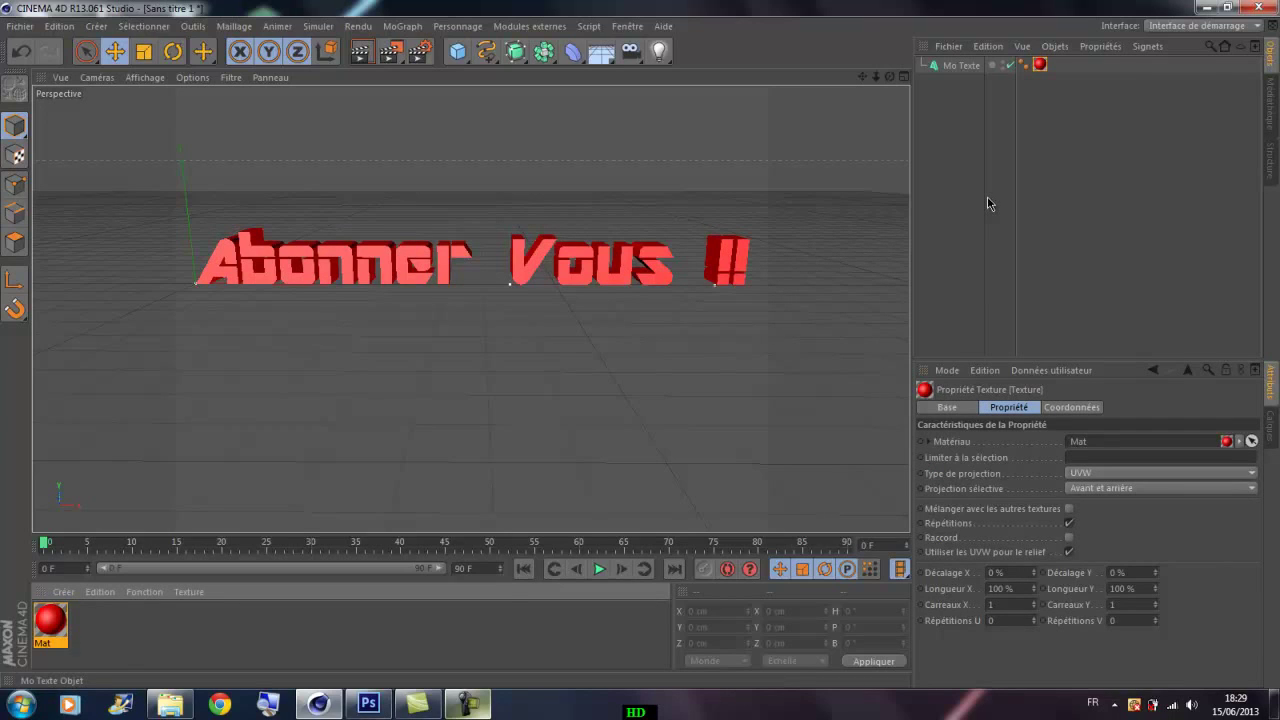
- Set both the start and end caps of the "Abonner Vous !!" text to "Couvercle et biseau"
{"action": "key", "text": "ctrl+a"}
{"action": "left_click", "coordinate": [1092, 407]}
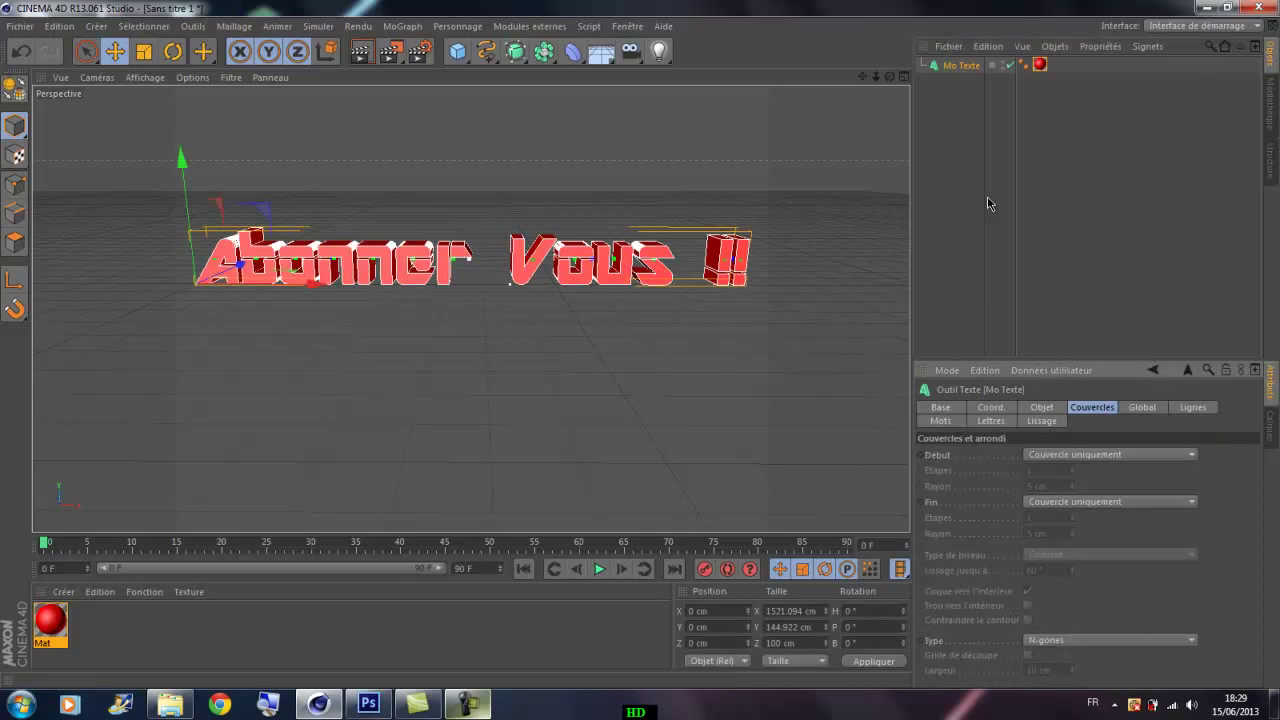
{"action": "left_click", "coordinate": [1110, 455]}
{"action": "left_click", "coordinate": [1069, 519]}
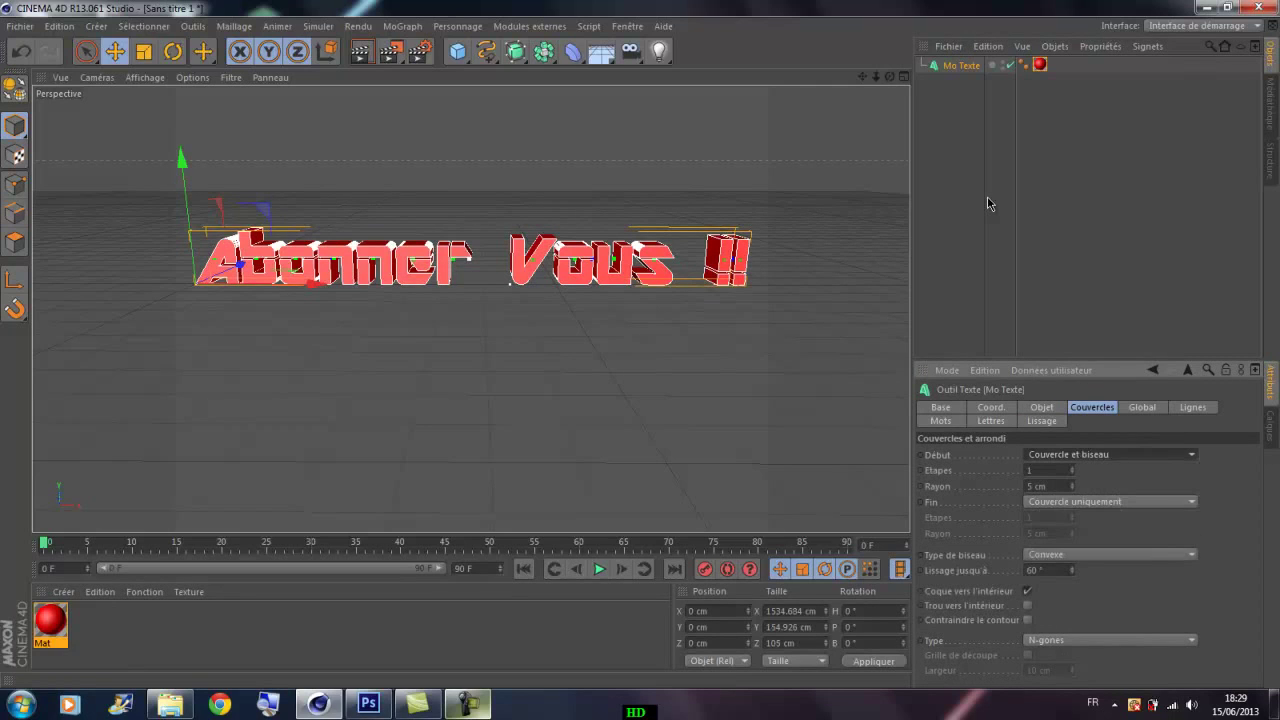
{"action": "left_click", "coordinate": [1110, 501]}
{"action": "left_click", "coordinate": [1110, 560]}
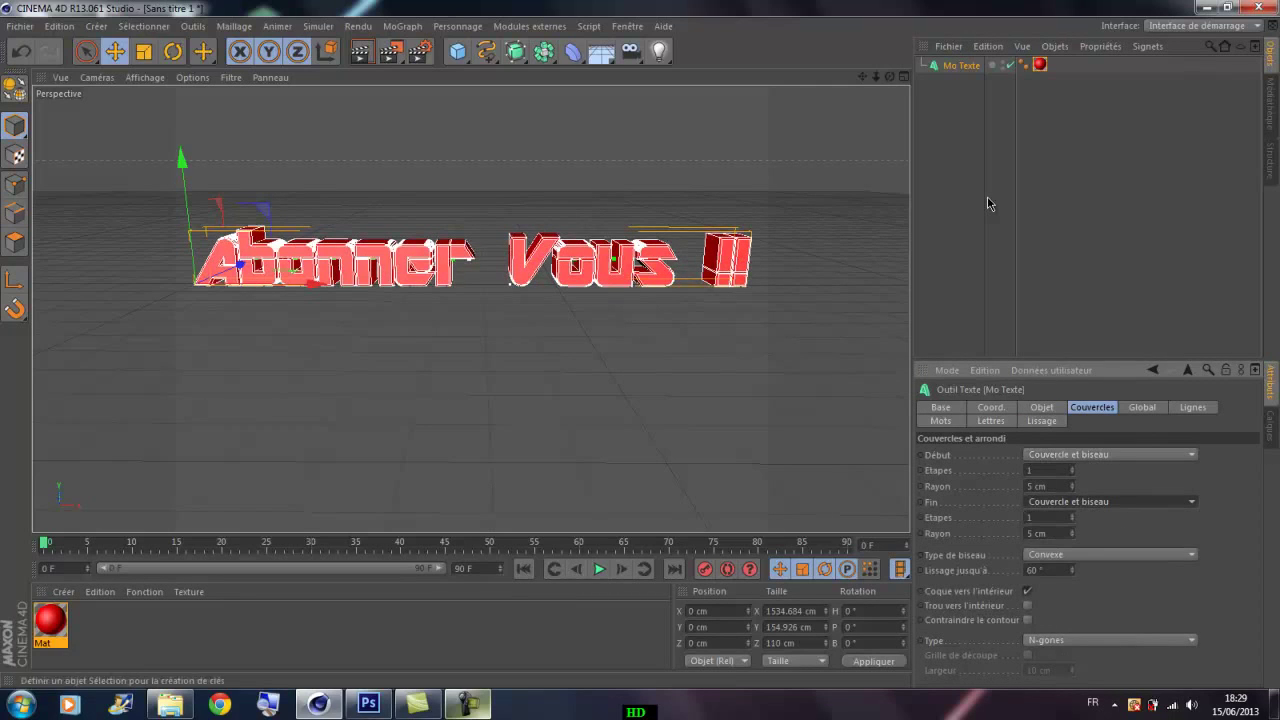